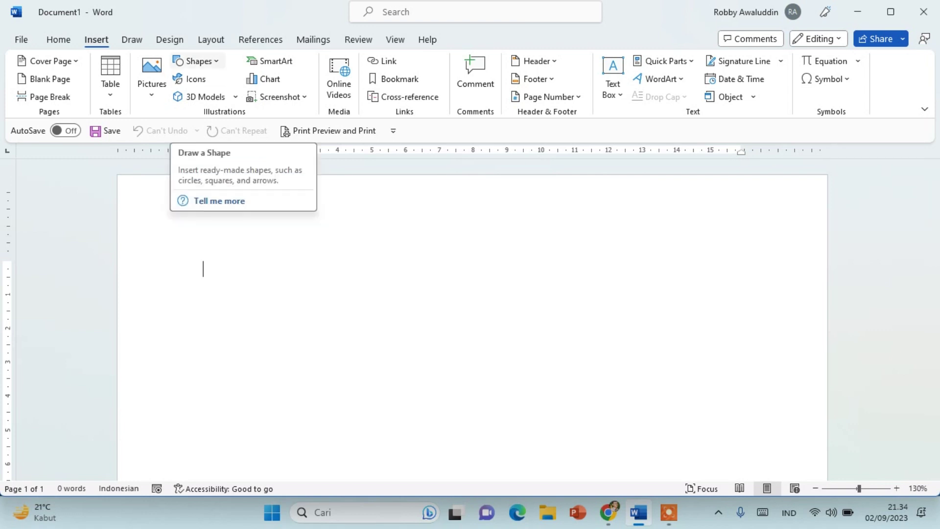
Draw a trial rectangle shape on the page, then delete it
left_click(196, 60)
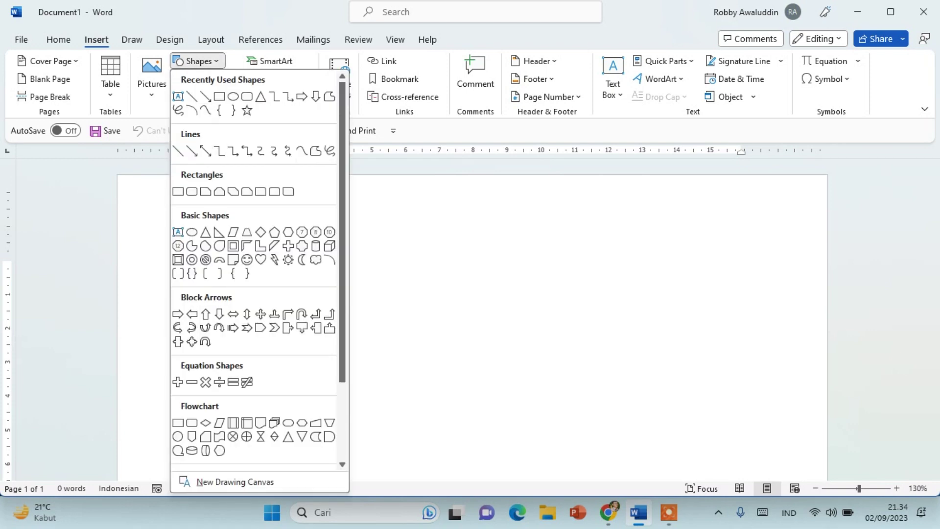
left_click(178, 191)
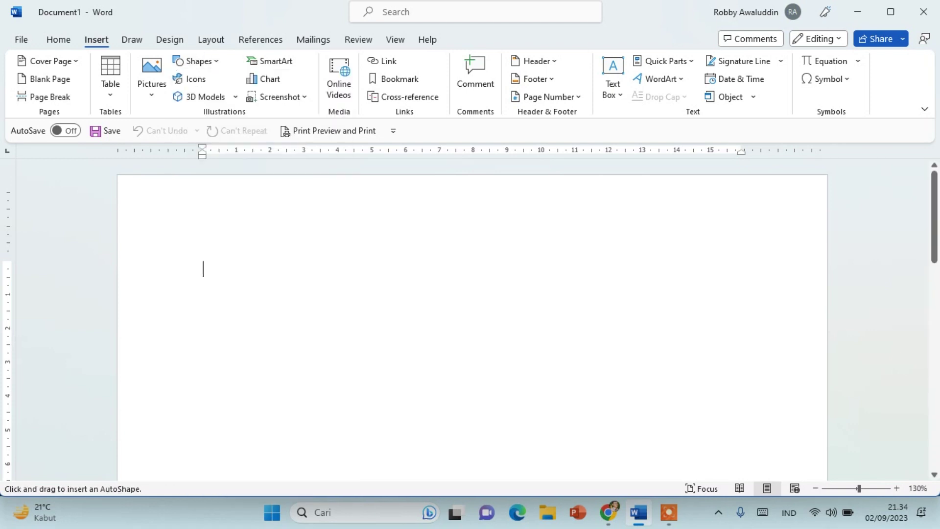
left_click_drag(242, 214, 400, 302)
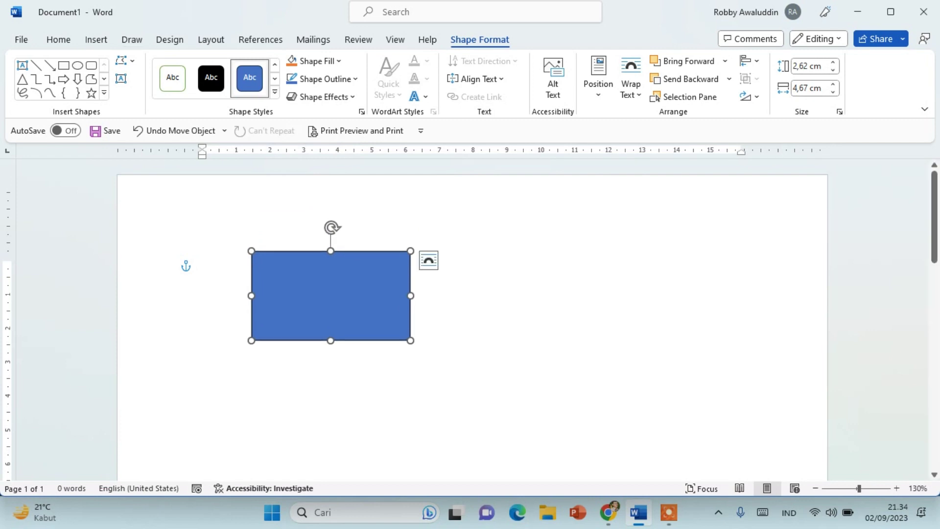
key("Delete")
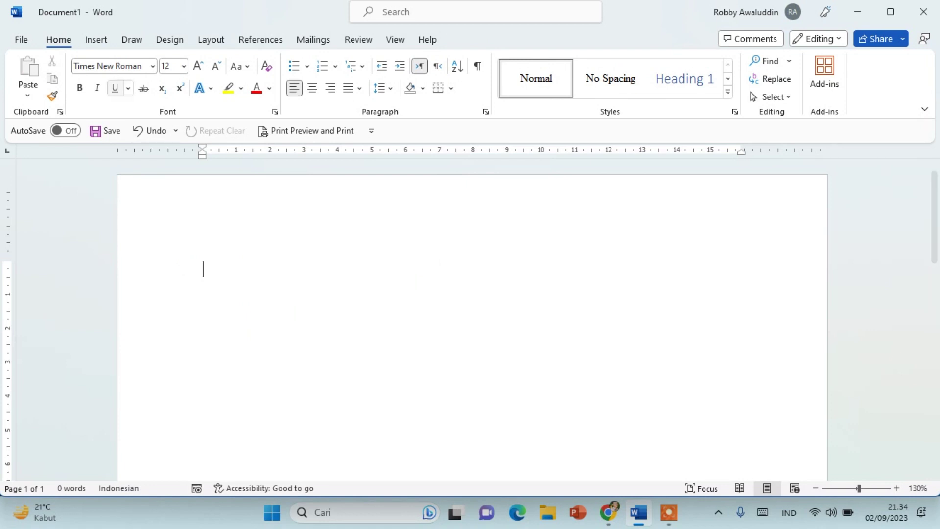
Insert a 7-column, 1-row table and add extra rows with Tab
key("alt+n")
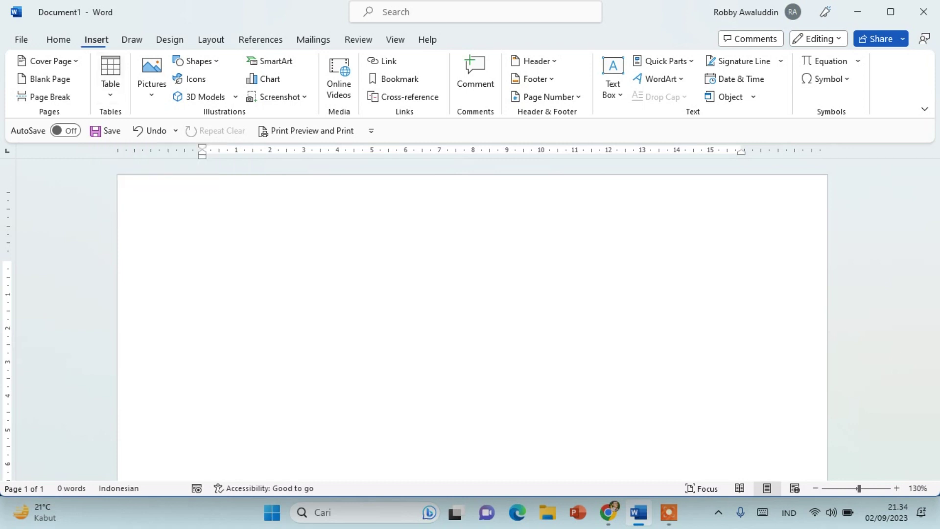
left_click(110, 90)
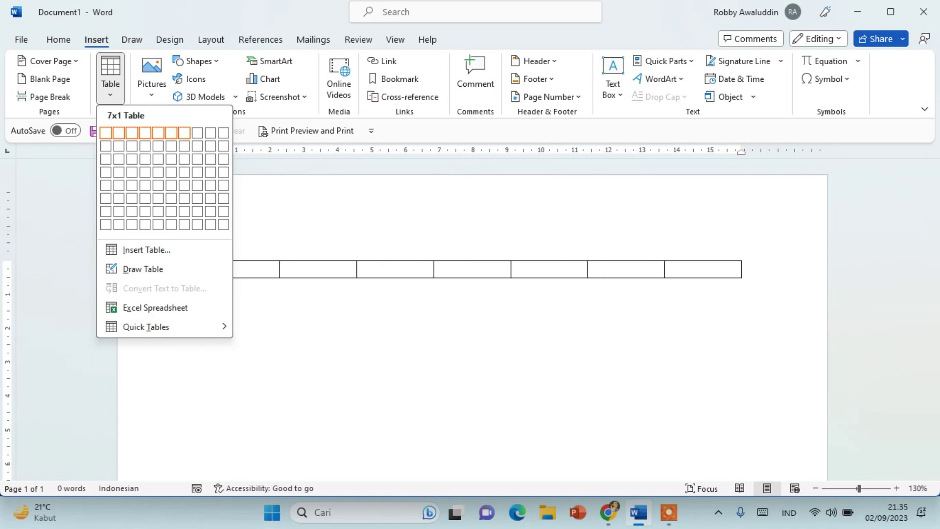
left_click(184, 133)
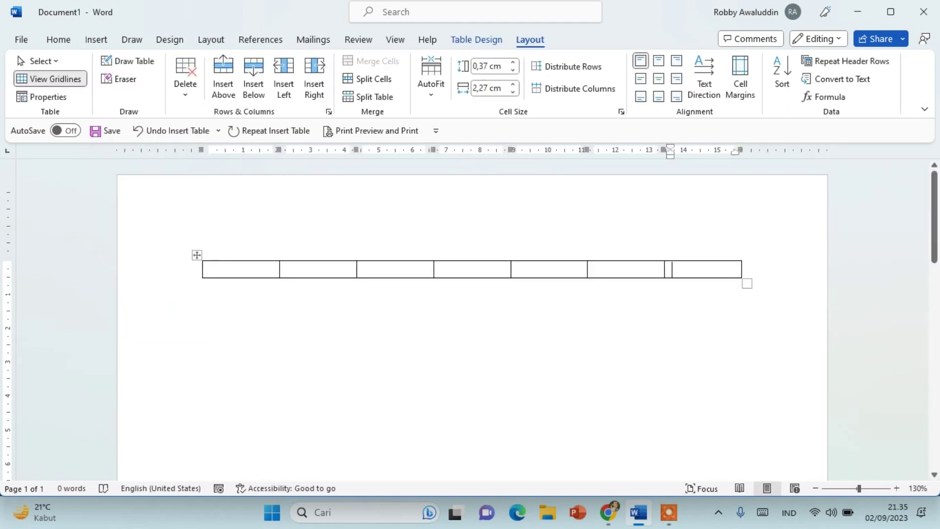
key("Tab")
key("Tab")
key("Tab")
key("Tab")
key("Tab")
key("Tab")
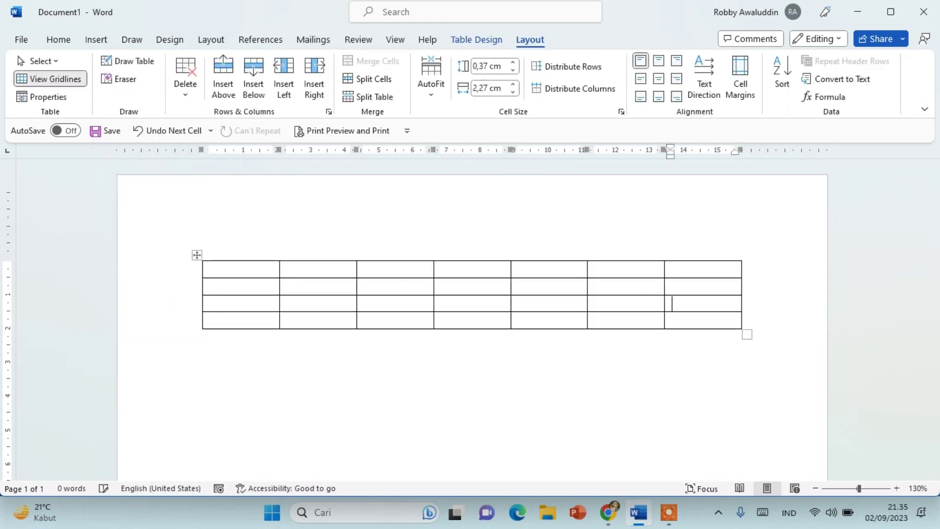
key("Tab")
key("Tab")
key("Tab")
key("Tab")
key("Tab")
key("Tab")
key("Tab")
key("Tab")
key("Tab")
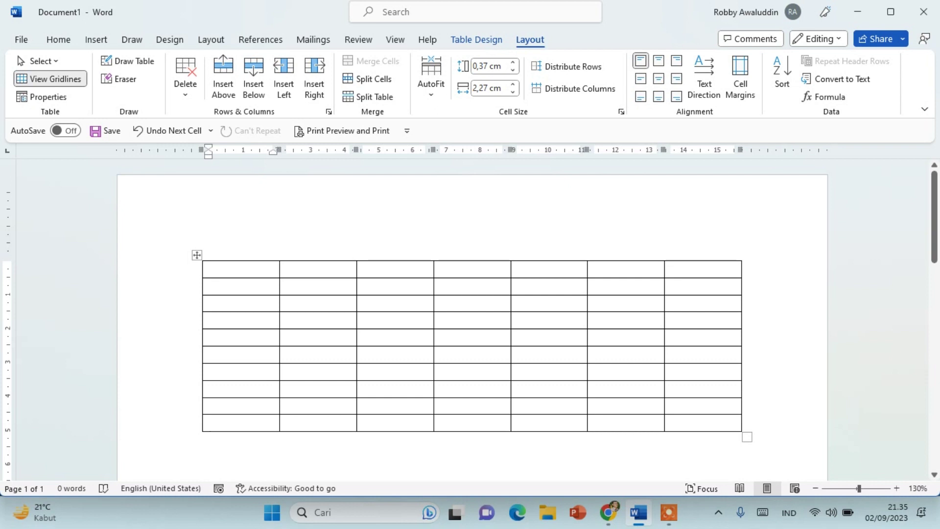
Select the table and AutoFit its columns to their contents
left_click(196, 255)
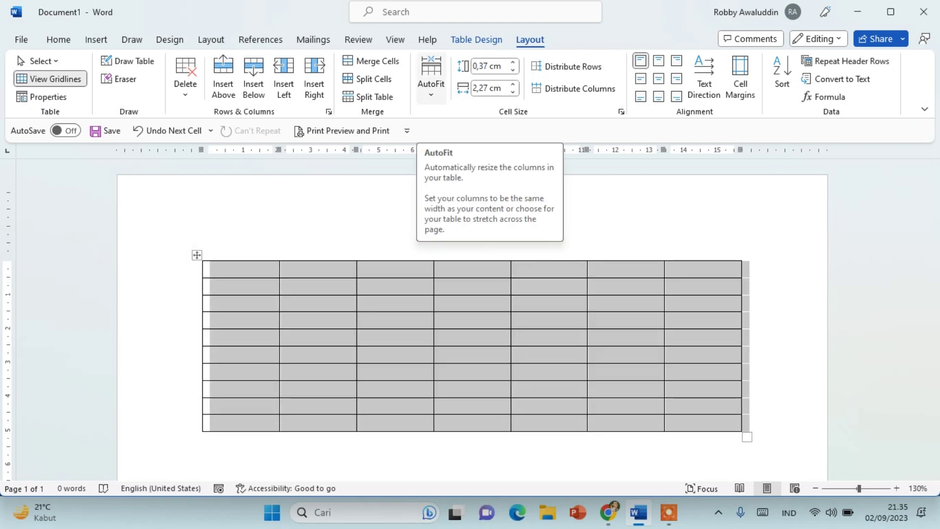
left_click(431, 79)
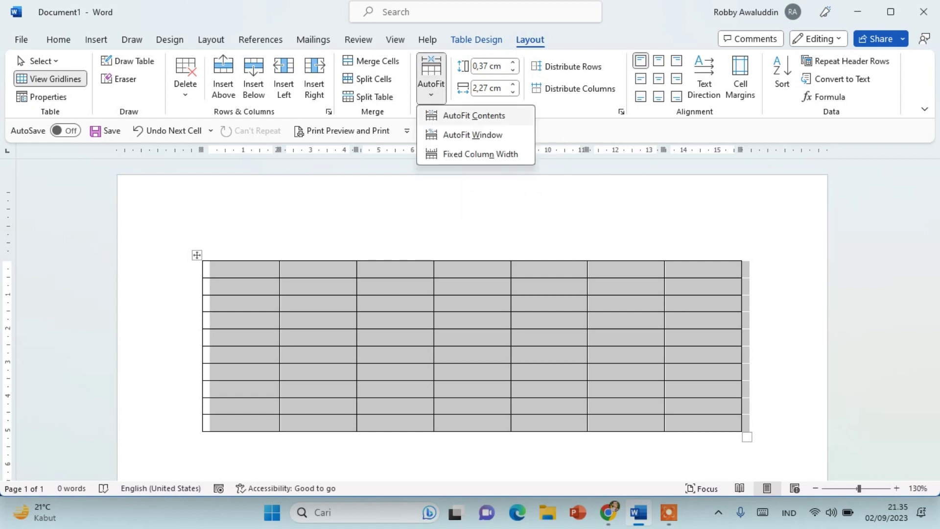
left_click(473, 116)
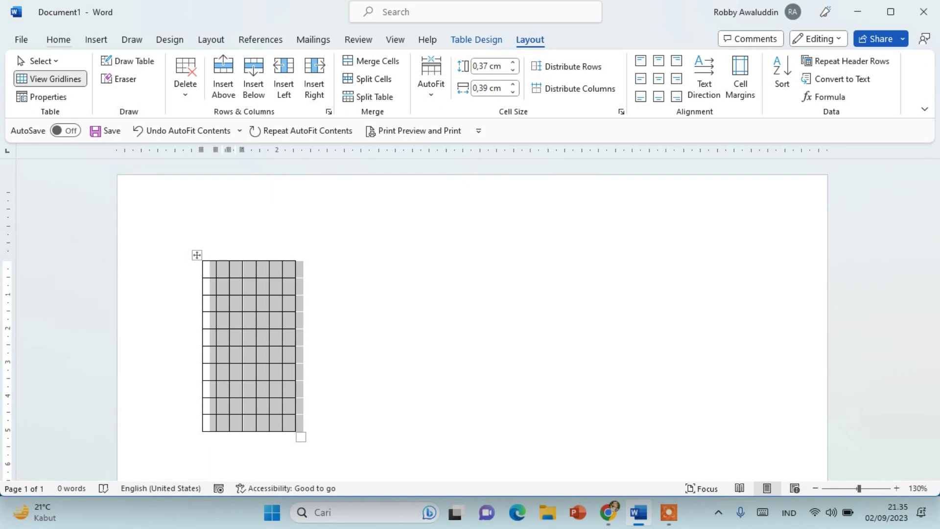
Centre the narrowed table horizontally on the page
left_click(58, 39)
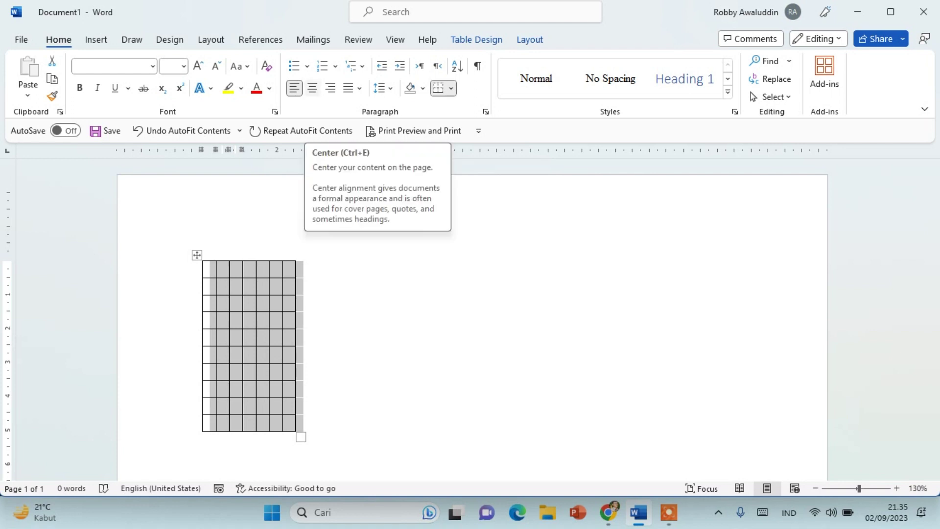
left_click(312, 88)
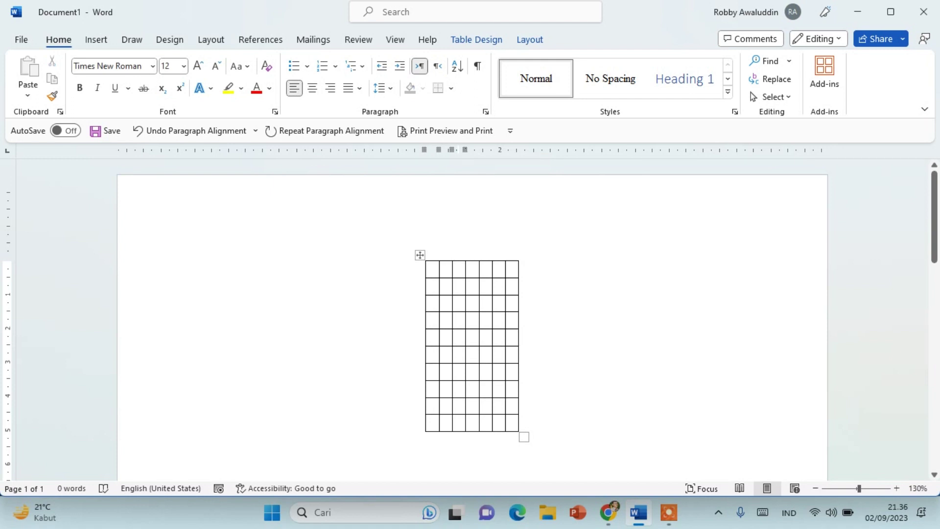
scroll(518, 338, "up", 3)
scroll(519, 338, "up", 4)
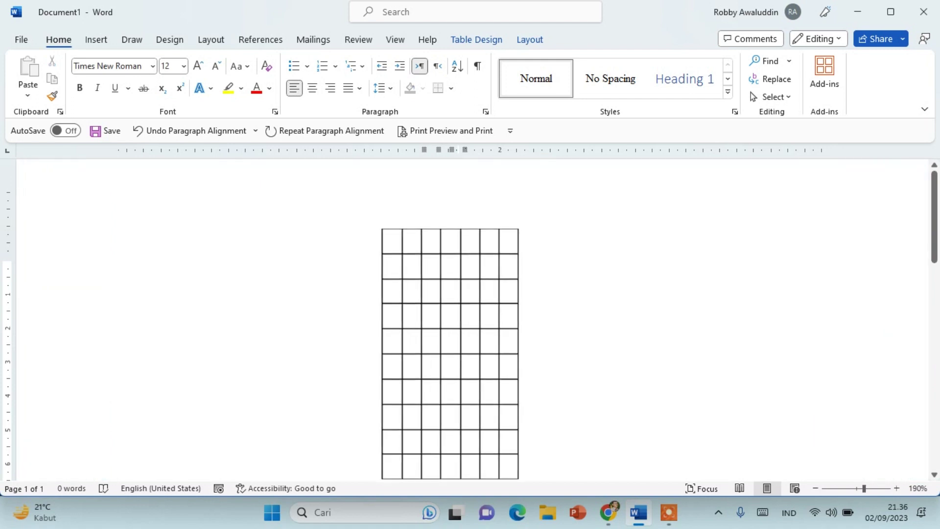
scroll(519, 338, "up", 6)
scroll(518, 338, "up", 1)
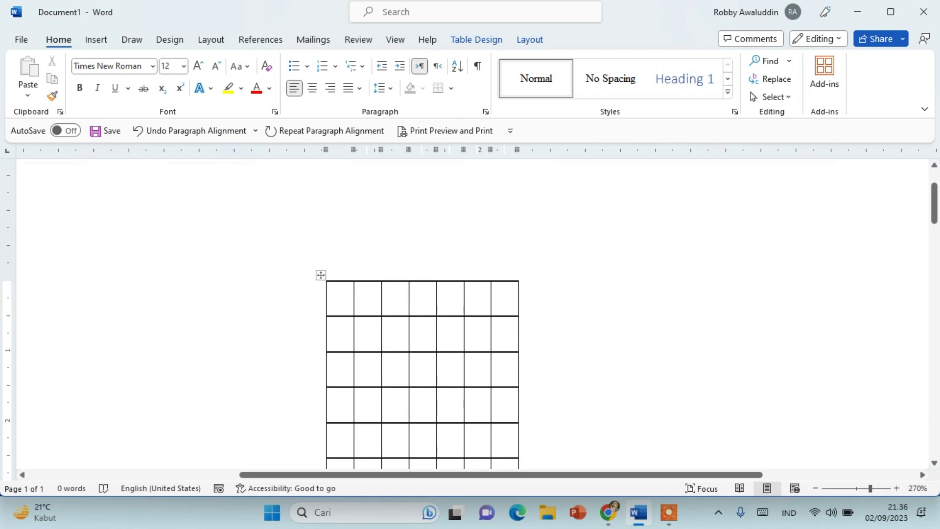
left_click(412, 299)
Type WALI KELAS in the fourth cell of the top row
left_click(395, 299)
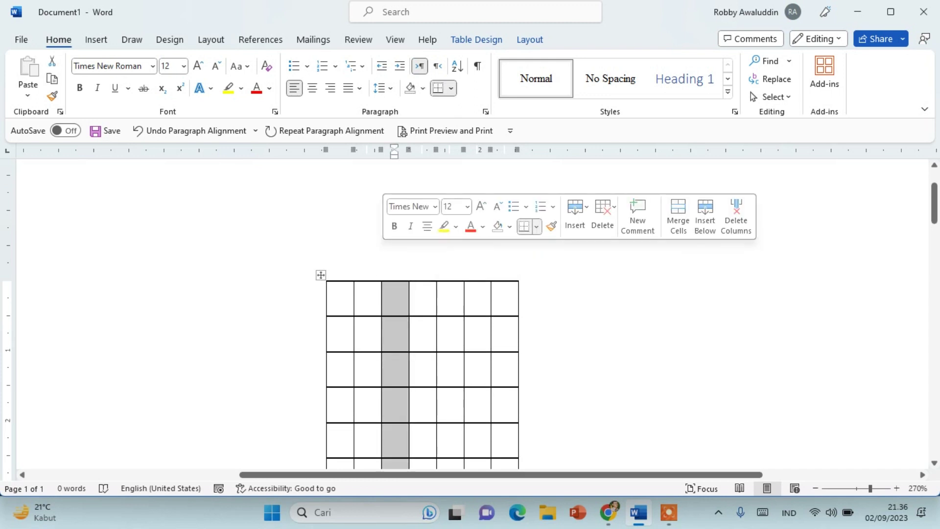
left_click(422, 299)
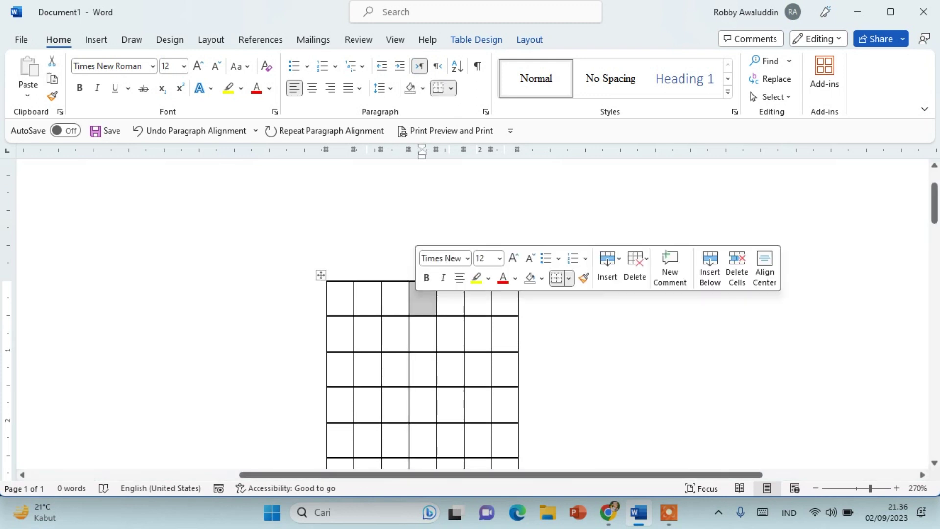
type("W")
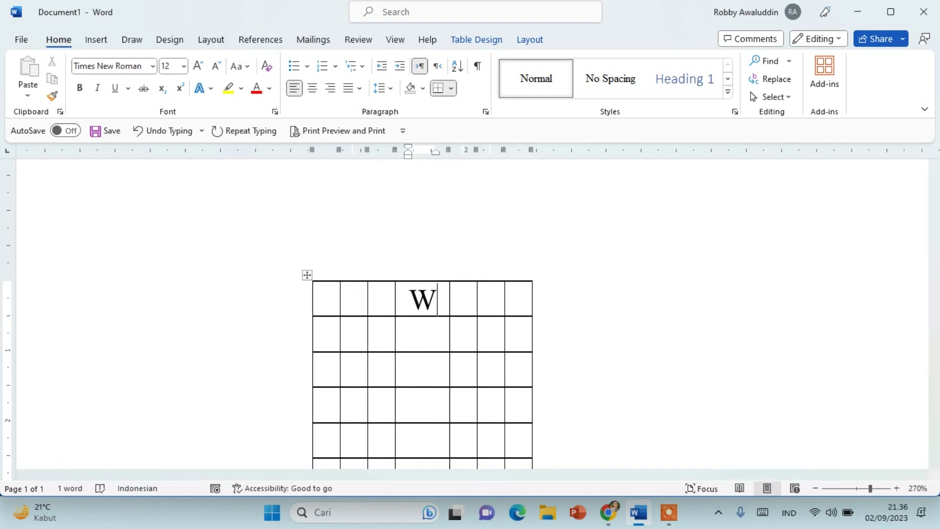
type("ALI KE")
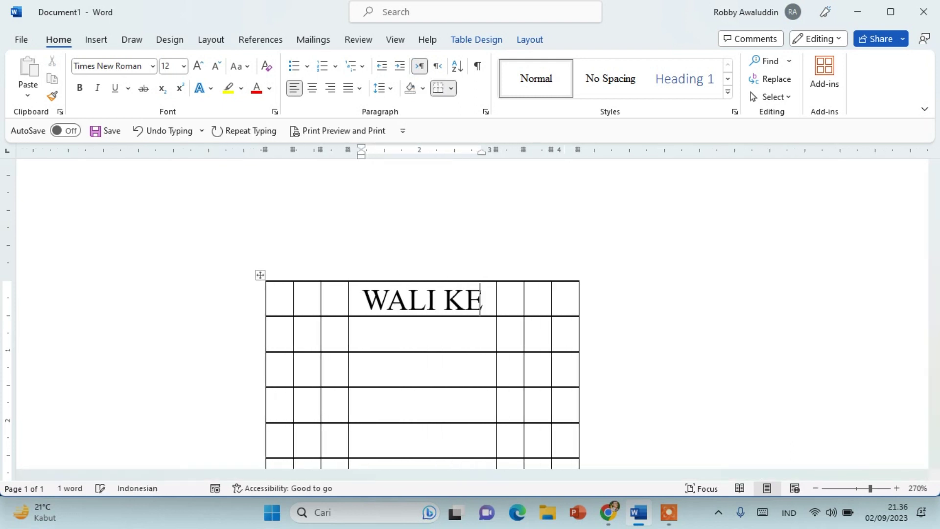
type("LAS")
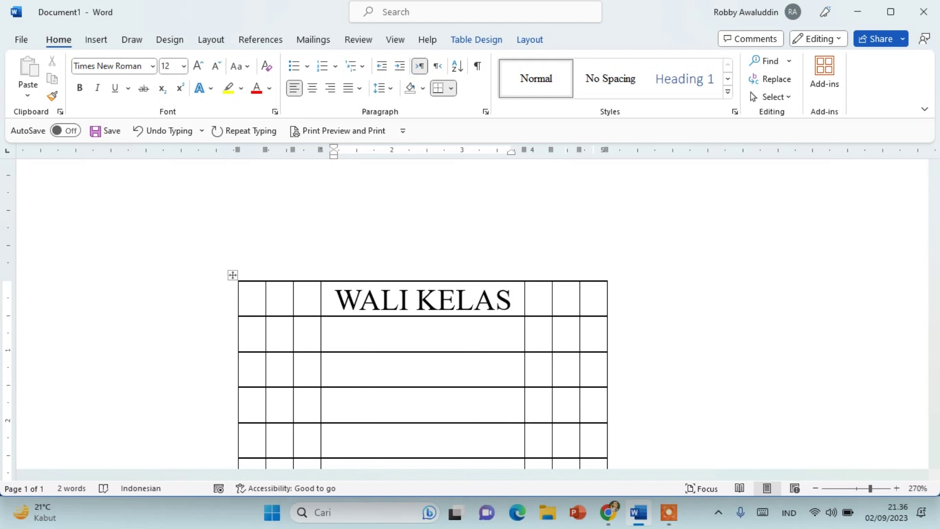
left_click(335, 335)
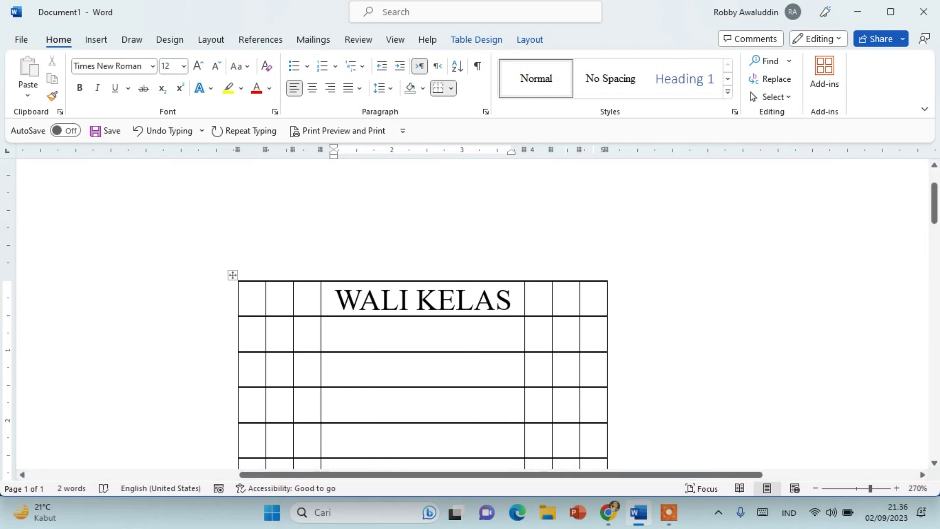
Select the whole table and set every cell to Align Center
key("ctrl+a")
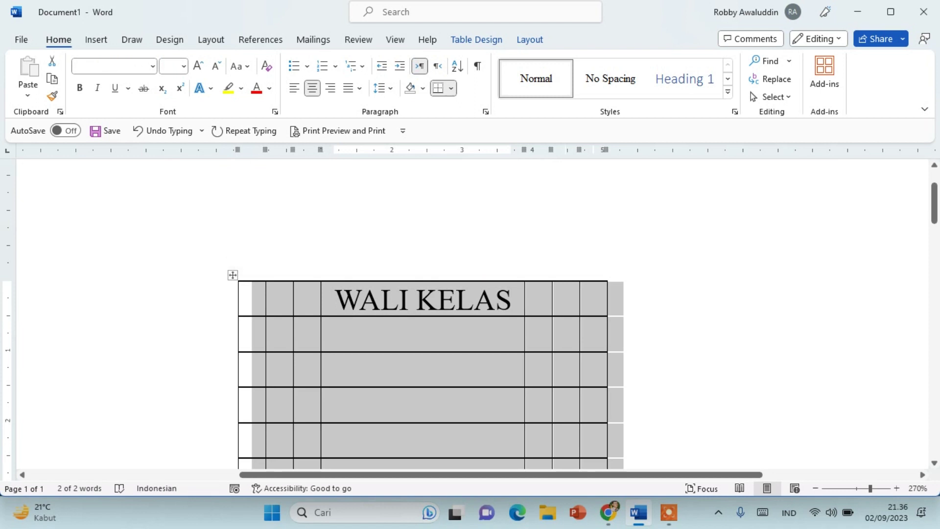
scroll(431, 318, "up", 3)
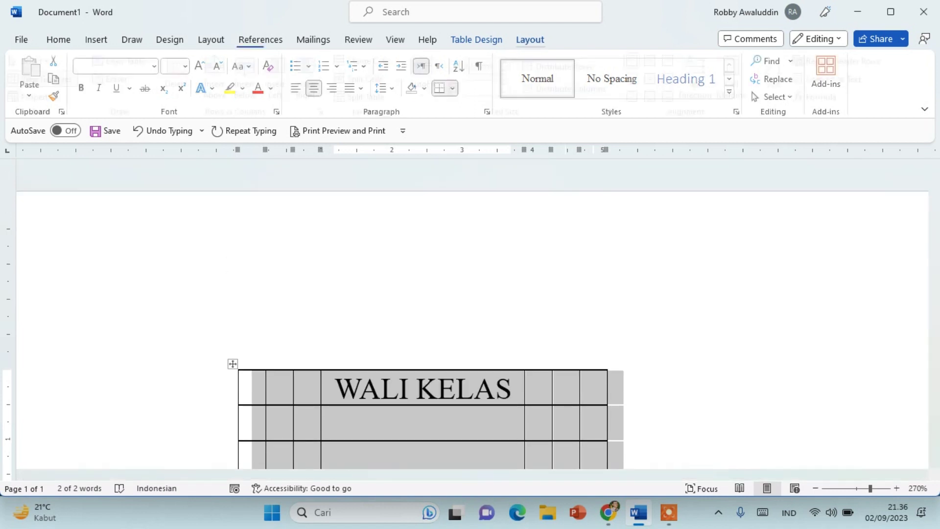
left_click(529, 39)
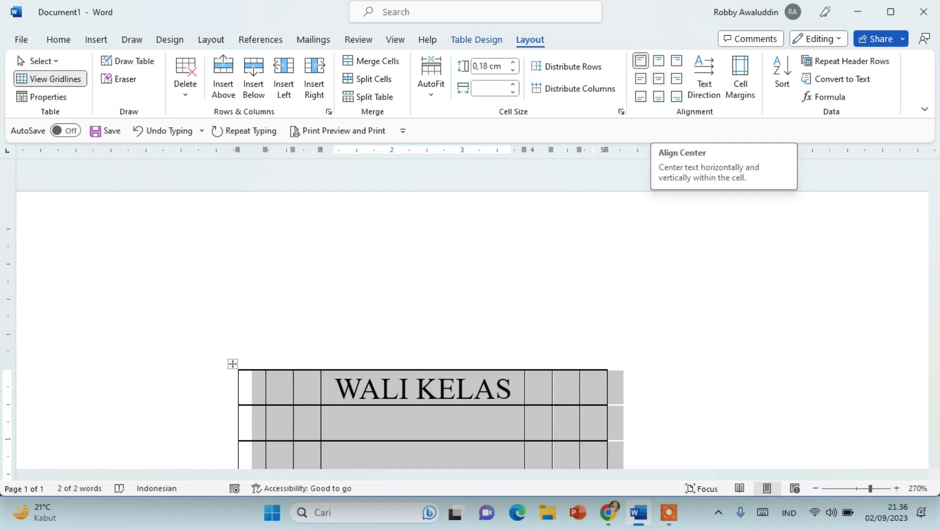
left_click(658, 79)
scroll(470, 314, "down", 3)
scroll(470, 313, "down", 1)
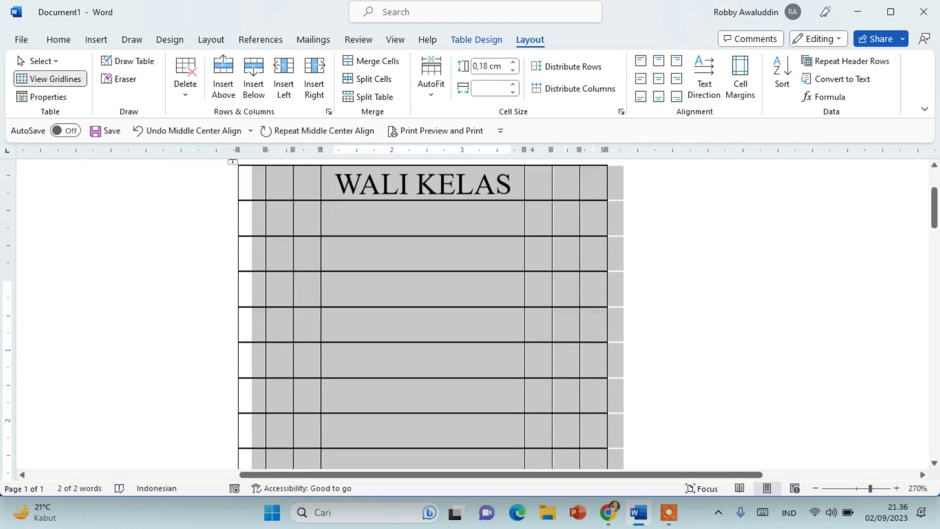
scroll(469, 313, "up", 4)
left_click(423, 424)
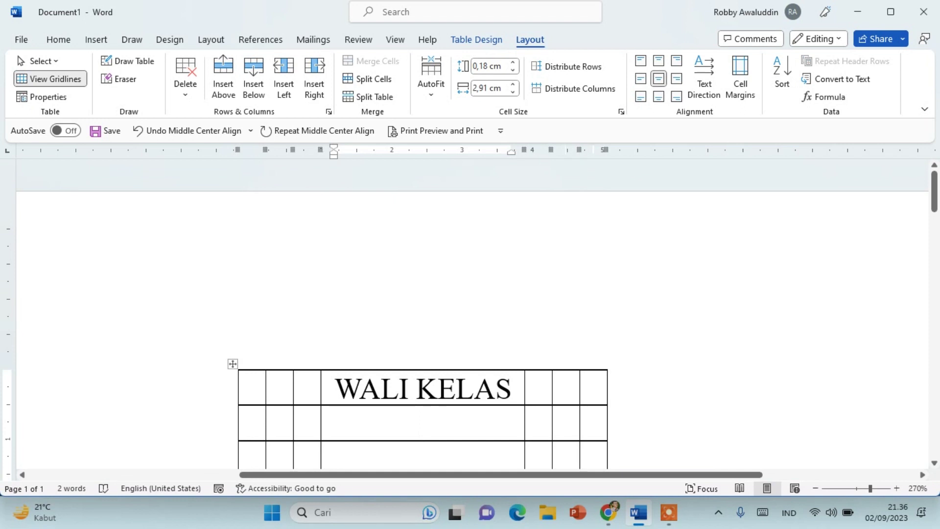
Type NAMA WALI KELAS in the cell below WALI KELAS
type("NAM")
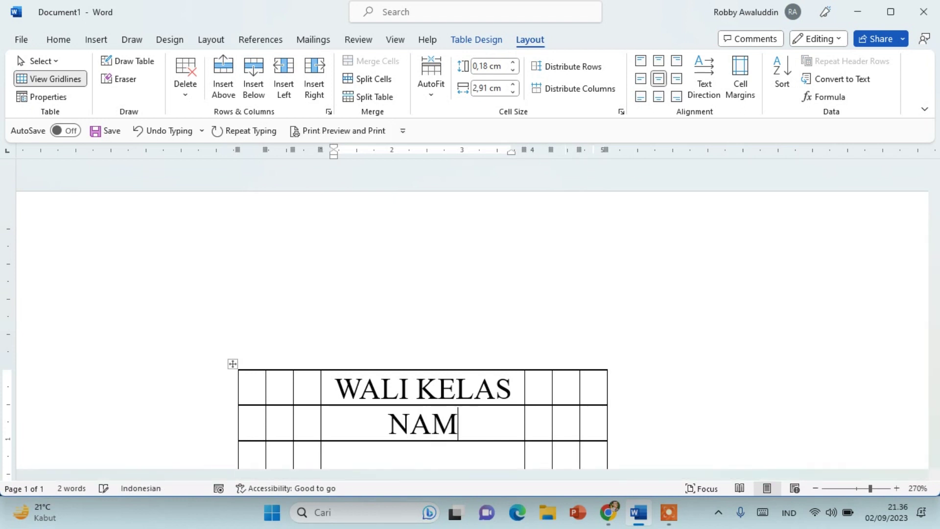
type("A ")
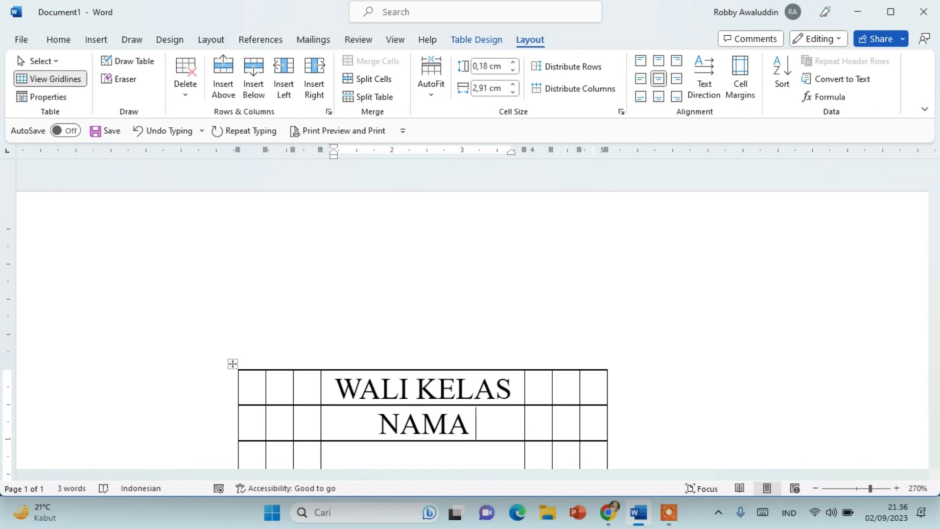
type("WALI KELAS")
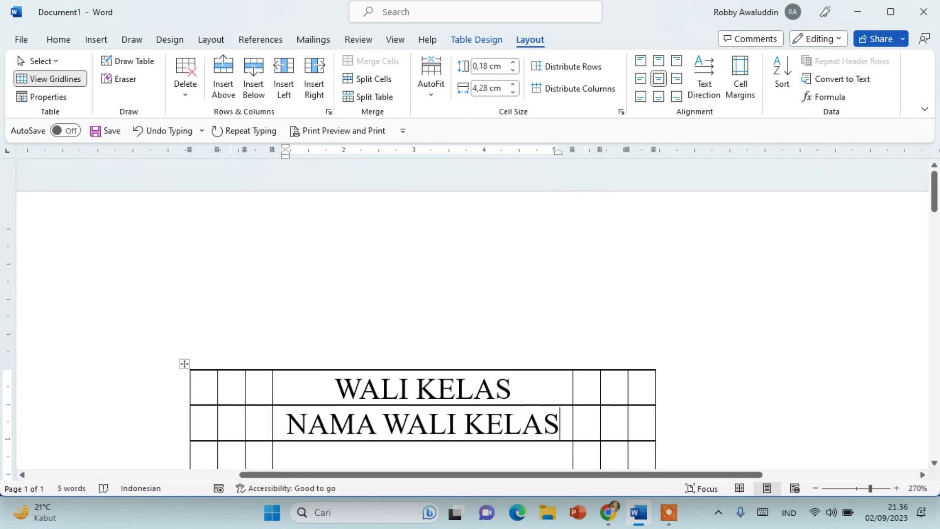
scroll(423, 314, "down", 3)
scroll(423, 314, "up", 4)
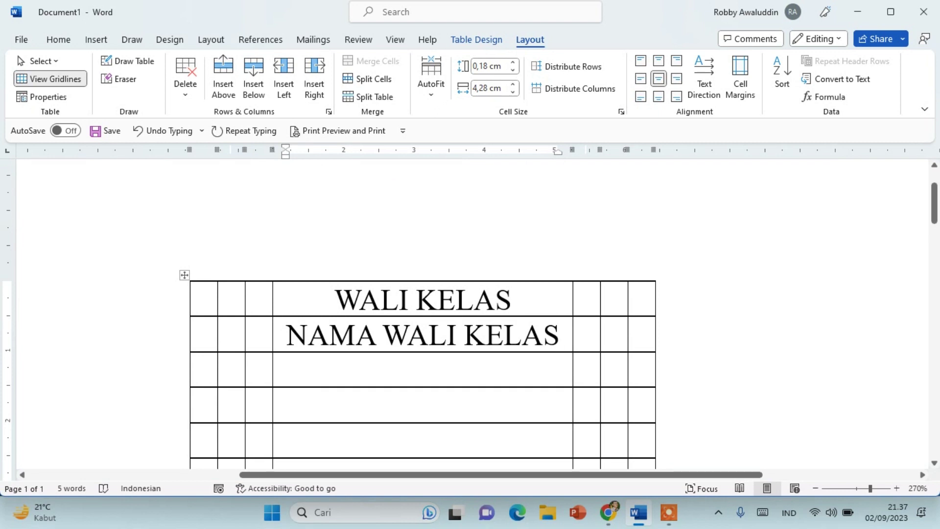
Enter KETUA KELAS with NAMA KETUA KELAS beneath it in the left column
left_click(232, 370)
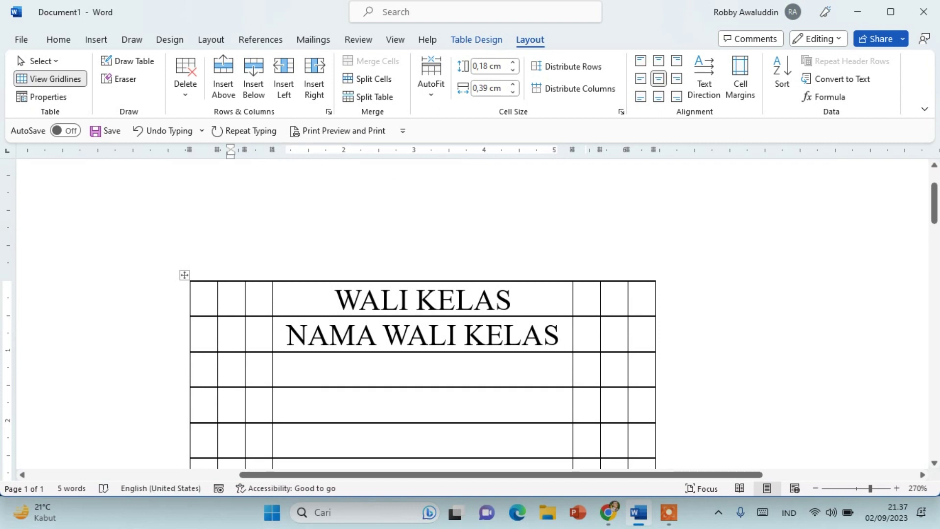
type("KETUA ")
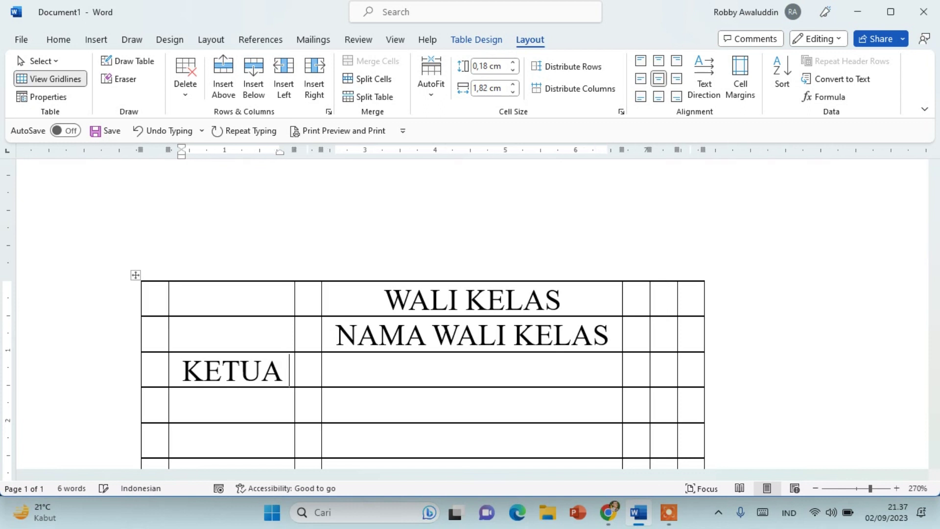
type("KEL")
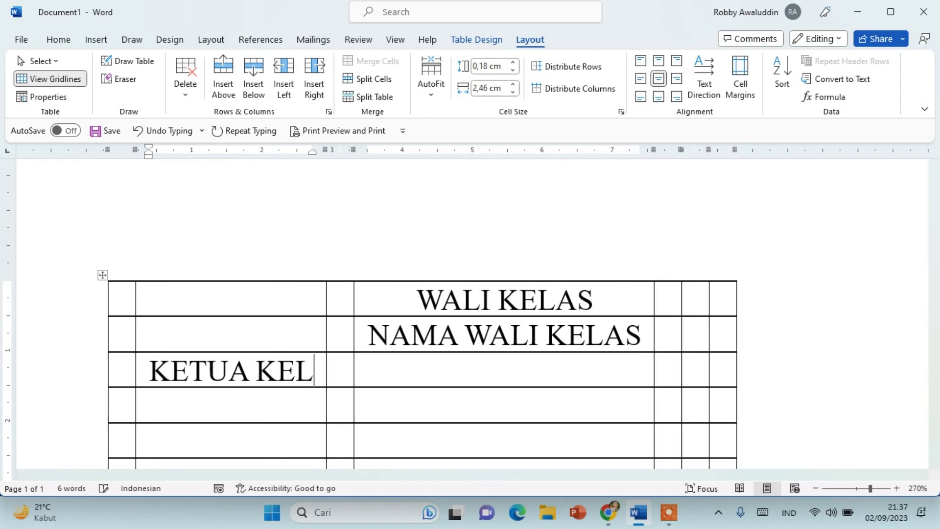
type("AS")
key("Down")
type("NAMA KETUA KELAS")
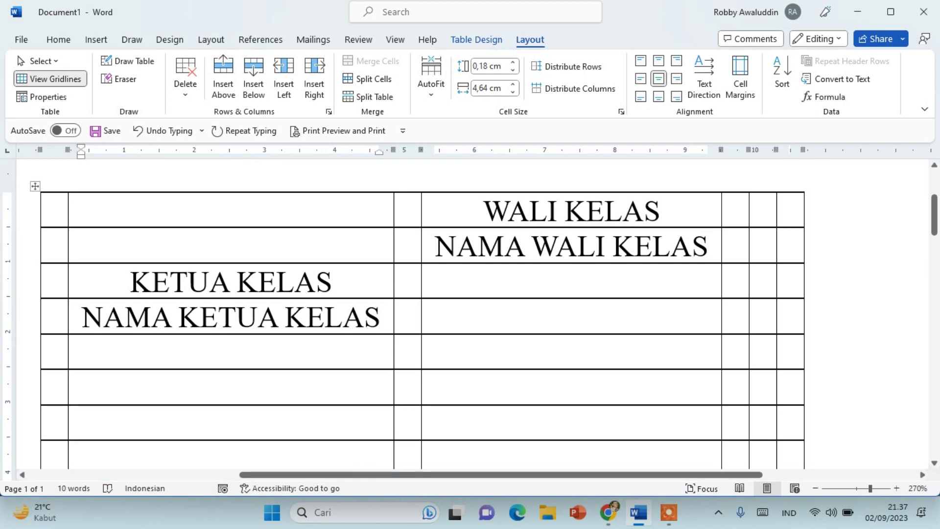
Enter WAKIL KETUA with NAMA WAKIL KETUA beneath it in the right column
left_click(763, 281)
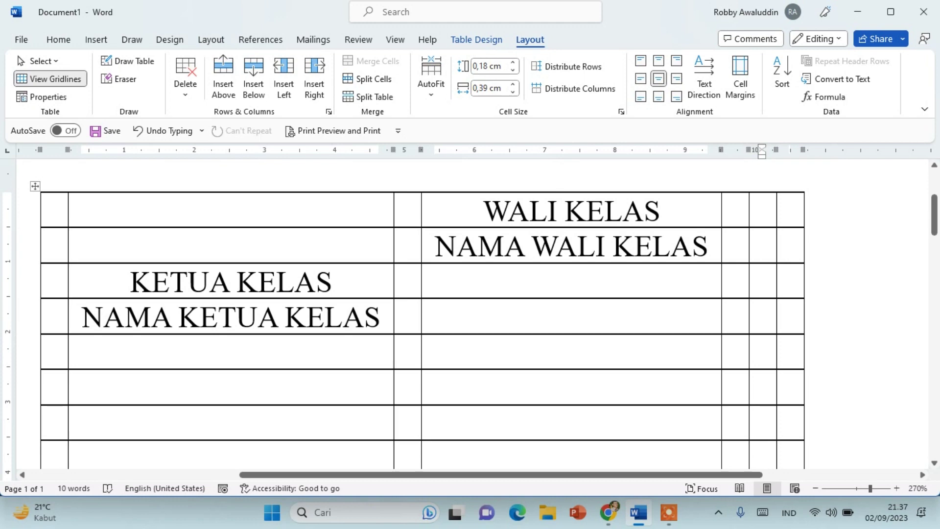
type("WA")
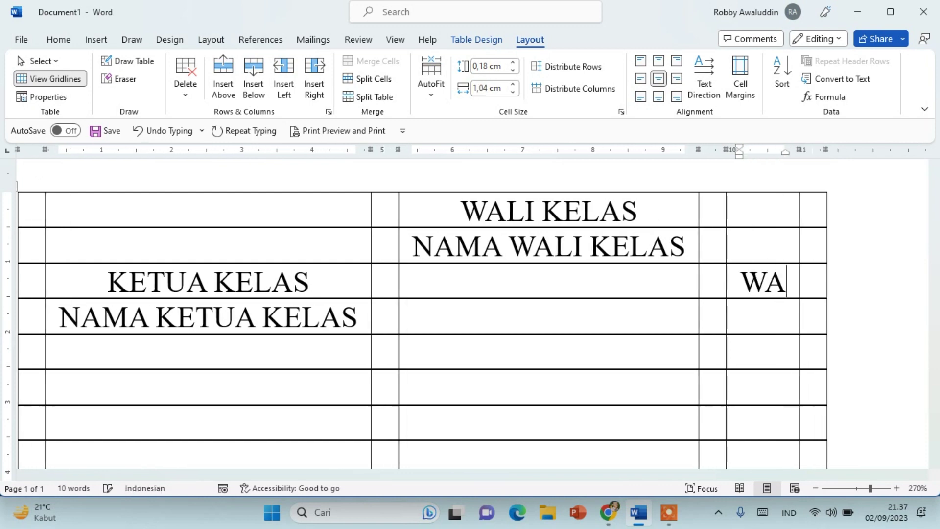
type("L")
key("BackSpace")
type("KIL KETUA")
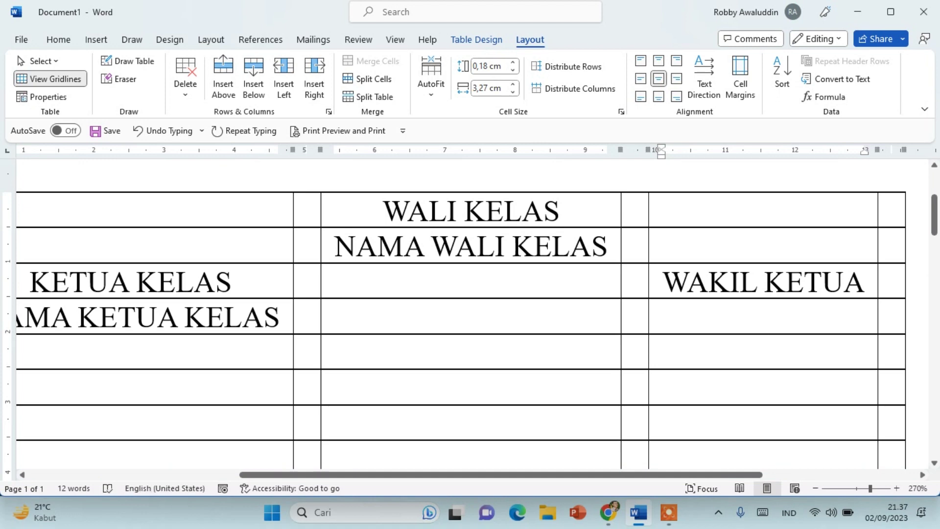
left_click(763, 315)
type("NAMA K")
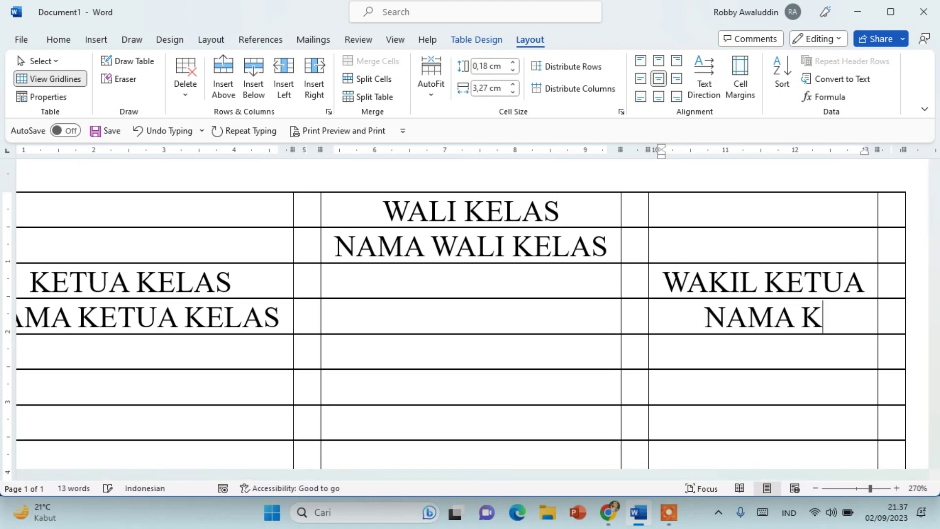
type("ETU")
type("A")
key("BackSpace")
key("BackSpace")
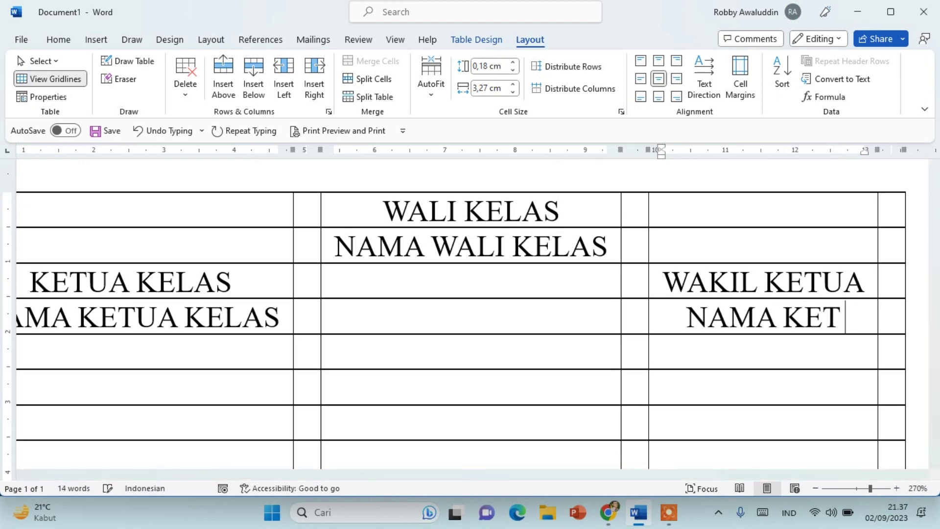
key("BackSpace")
key("BackSpace")
key("BackSpace")
type("WAKIL KETUA")
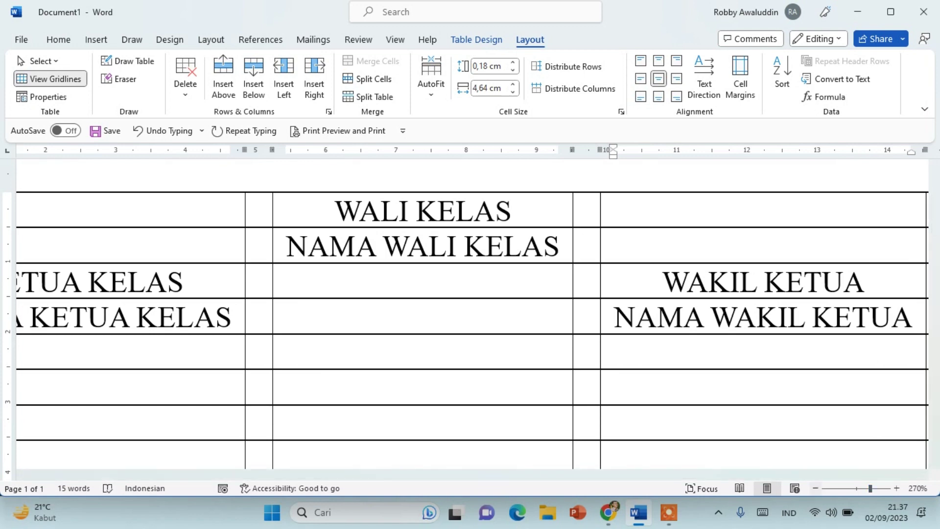
Place the cursor in a cell of the KETUA KELAS row
scroll(470, 313, "down", 3, "ctrl")
scroll(470, 313, "down", 3, "ctrl")
scroll(470, 313, "down", 2, "ctrl")
scroll(470, 313, "down", 2, "ctrl")
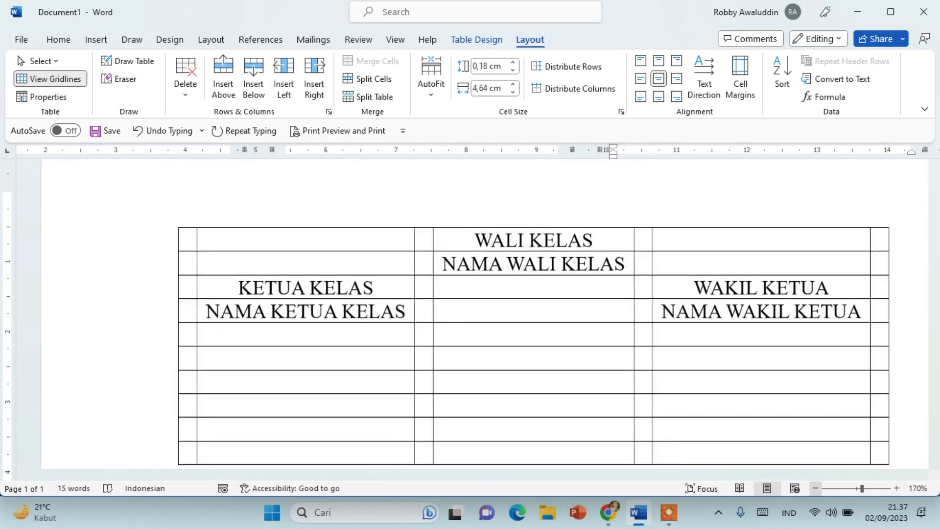
scroll(470, 313, "down", 1, "ctrl")
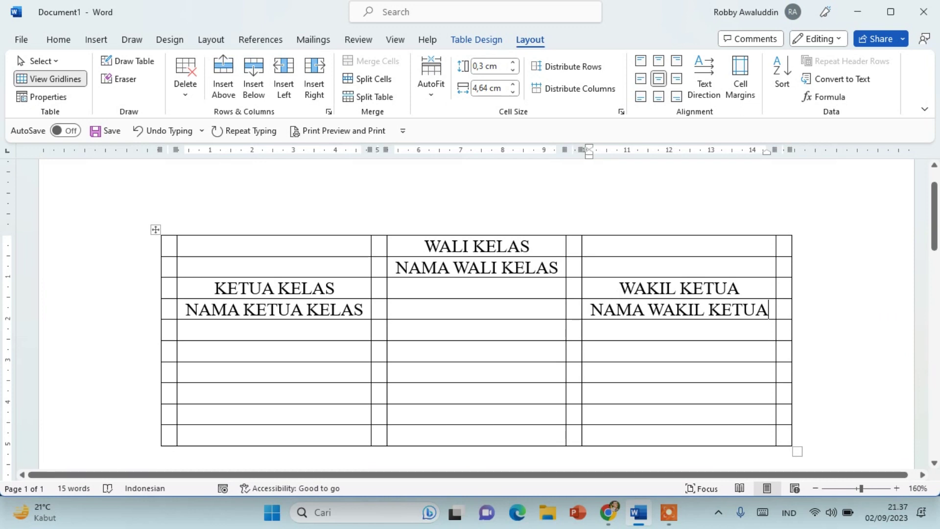
scroll(469, 313, "down", 1)
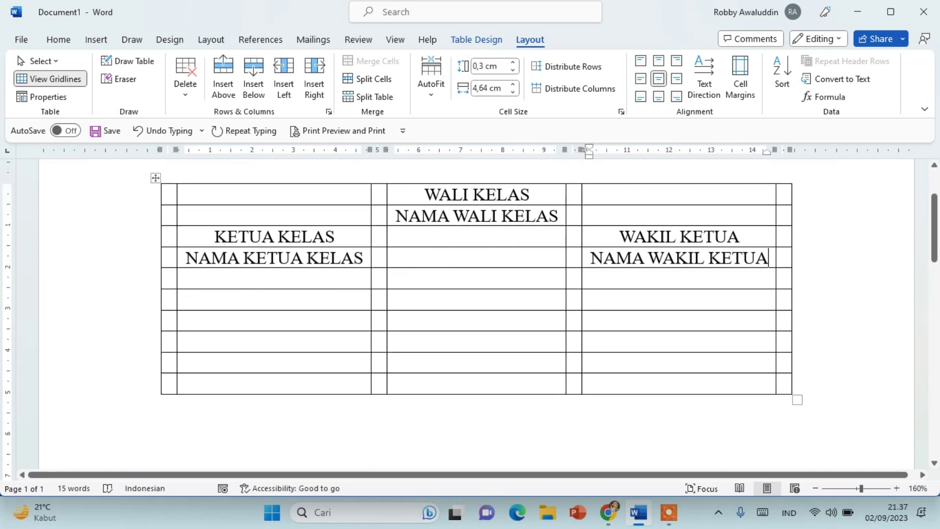
left_click(477, 236)
scroll(477, 236, "up", 1)
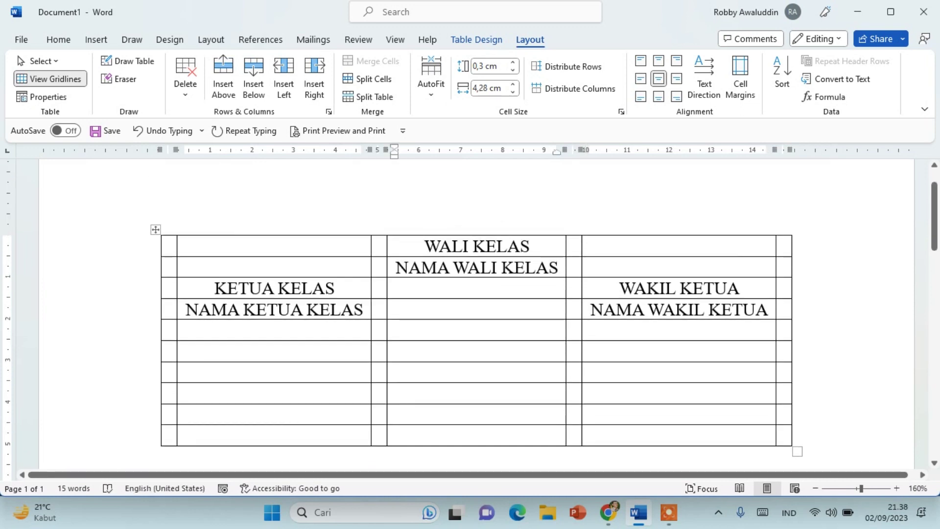
mouse_move(156, 277)
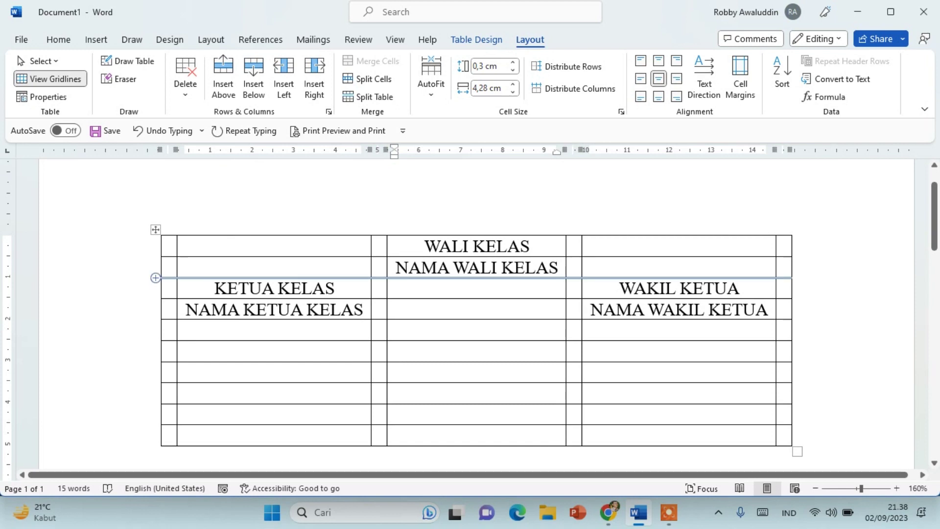
Add three blank rows beneath NAMA WALI KELAS, above the KETUA KELAS and WAKIL KETUA rows
left_click(155, 278)
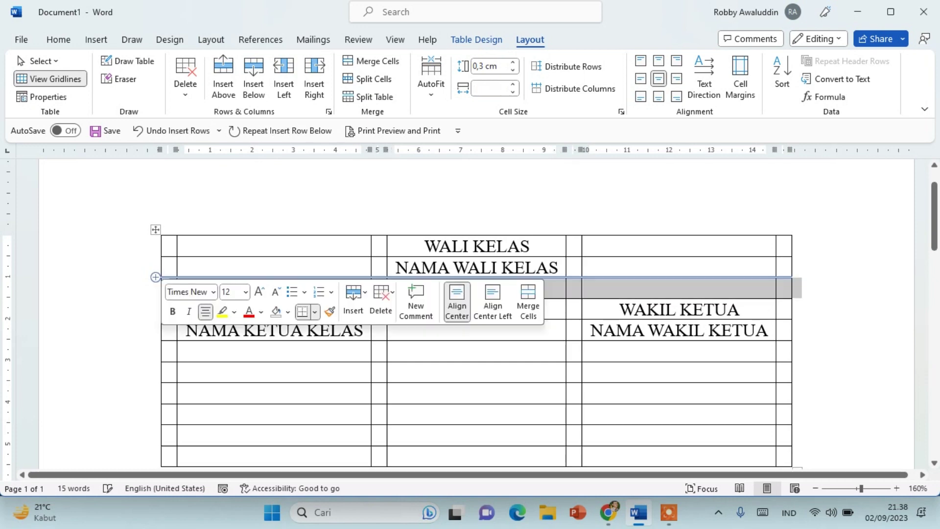
left_click(155, 277)
left_click(155, 278)
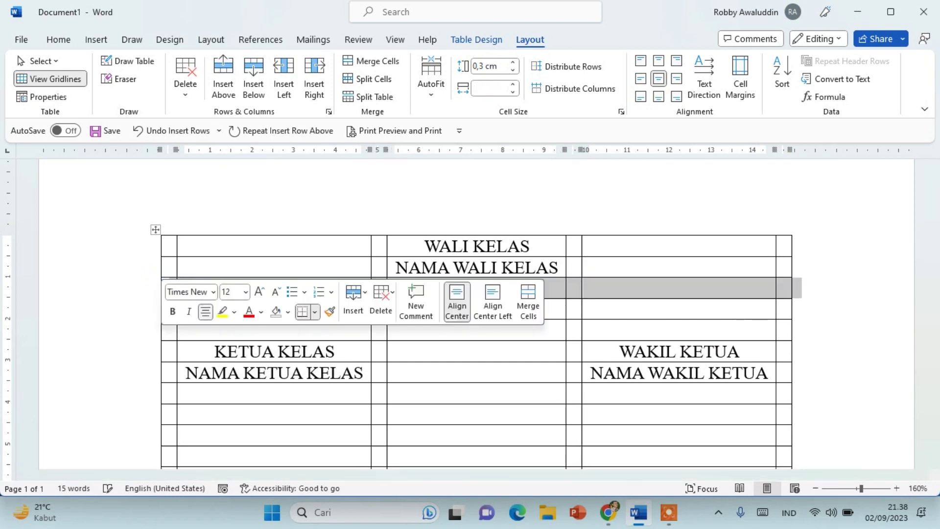
left_click(477, 329)
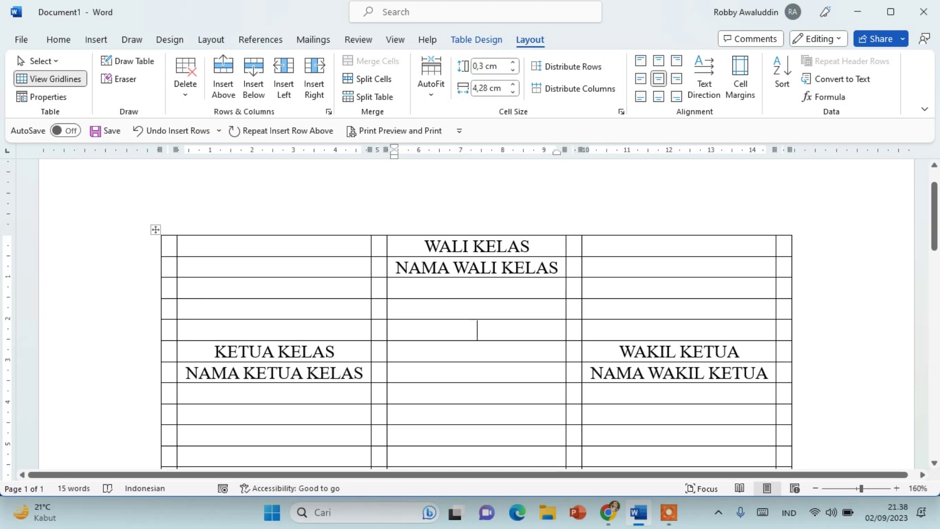
scroll(470, 319, "down", 2)
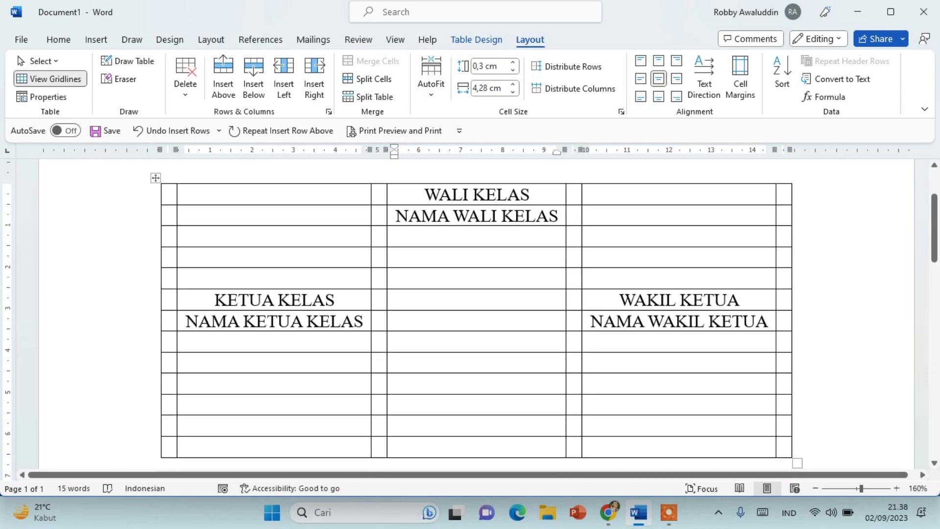
scroll(470, 318, "up", 2)
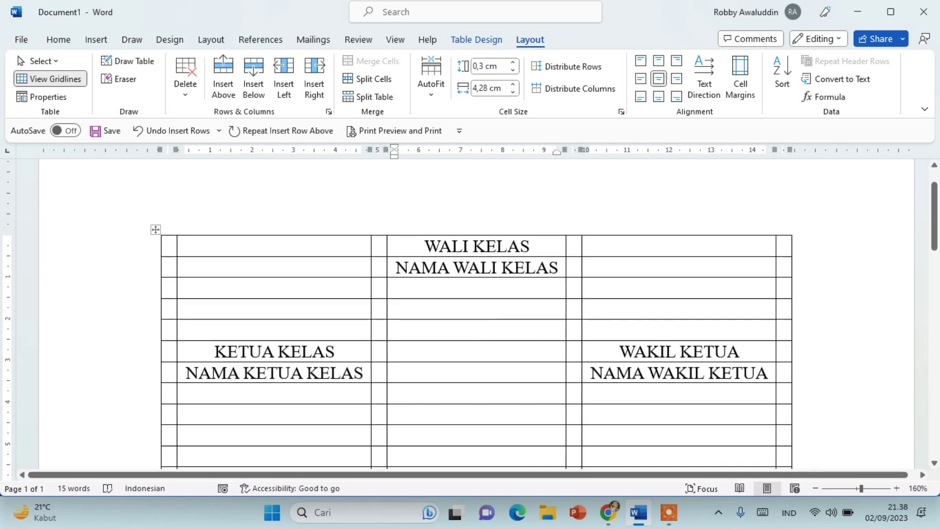
scroll(470, 318, "down", 4)
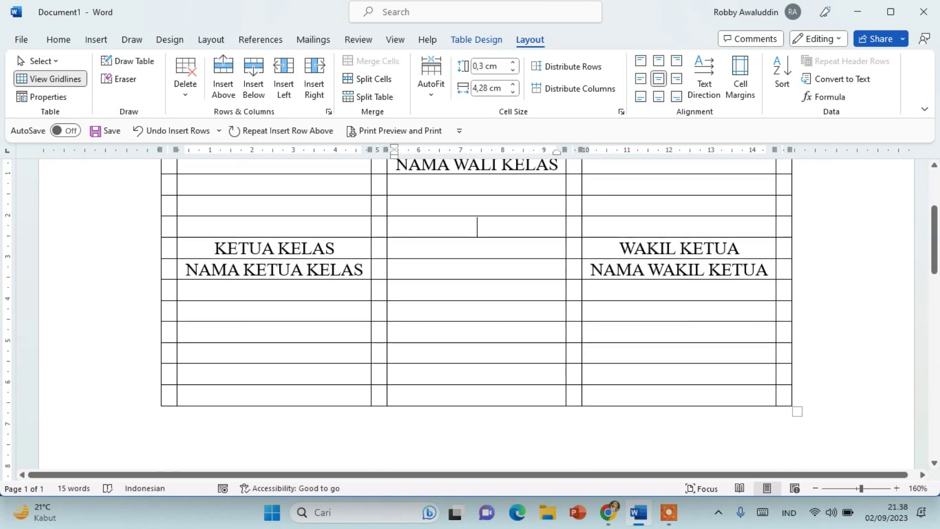
Type SEKRETARIS in the left column and BENDAHARA in the right column
left_click(274, 332)
type("S")
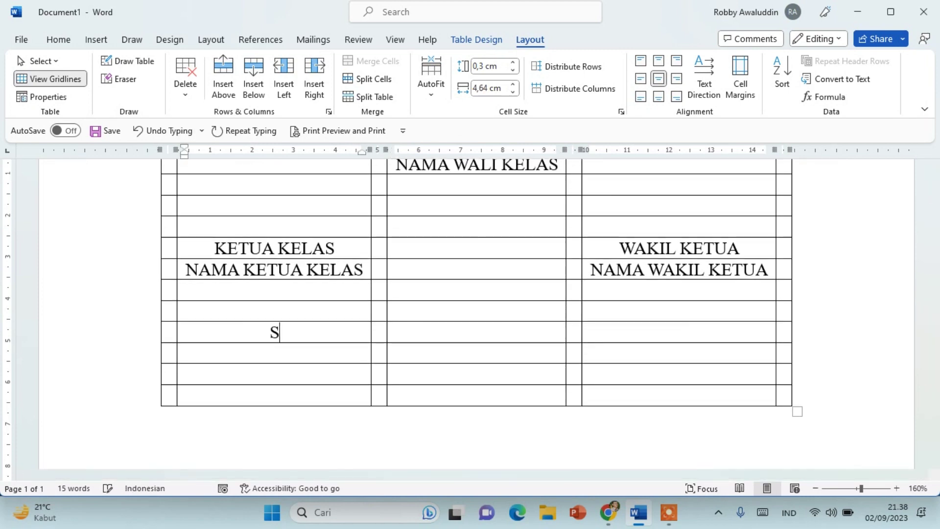
type("EKRE")
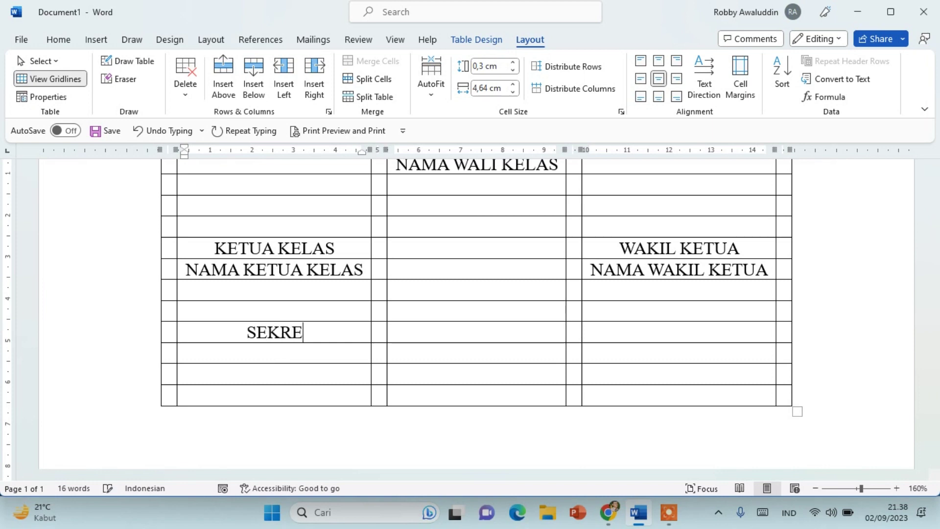
type("T")
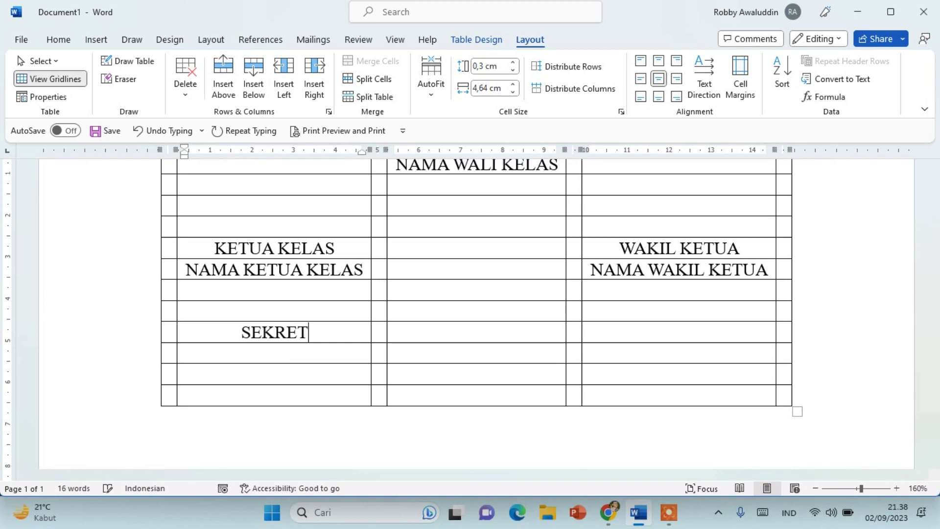
type("S")
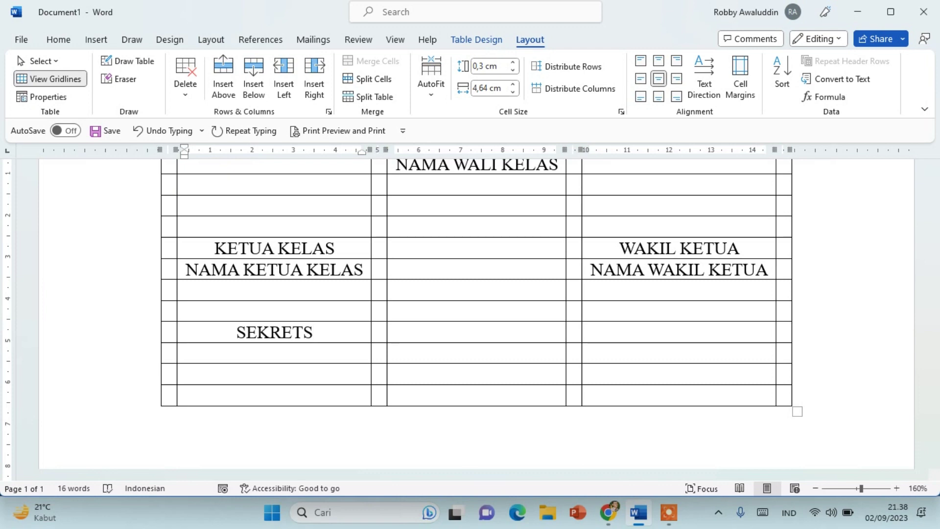
key("BackSpace")
type("ARIS")
left_click(679, 332)
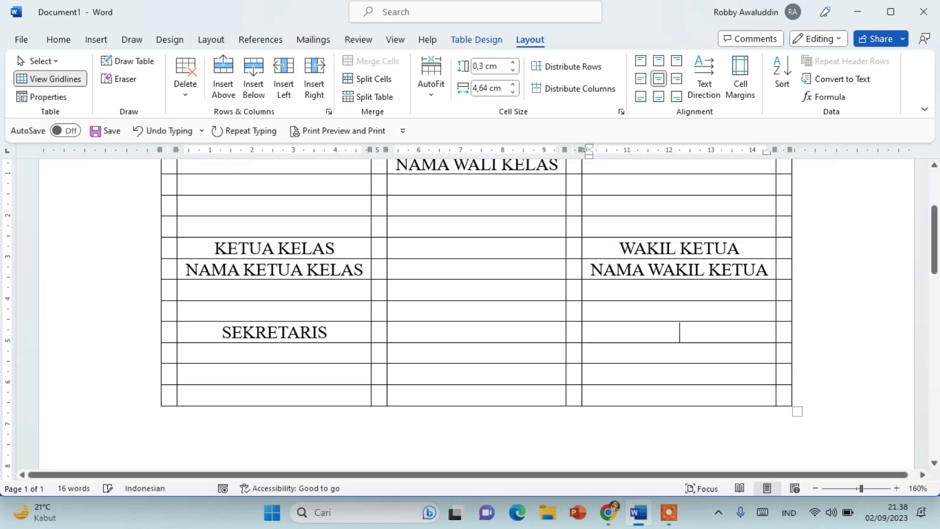
type("BENDE")
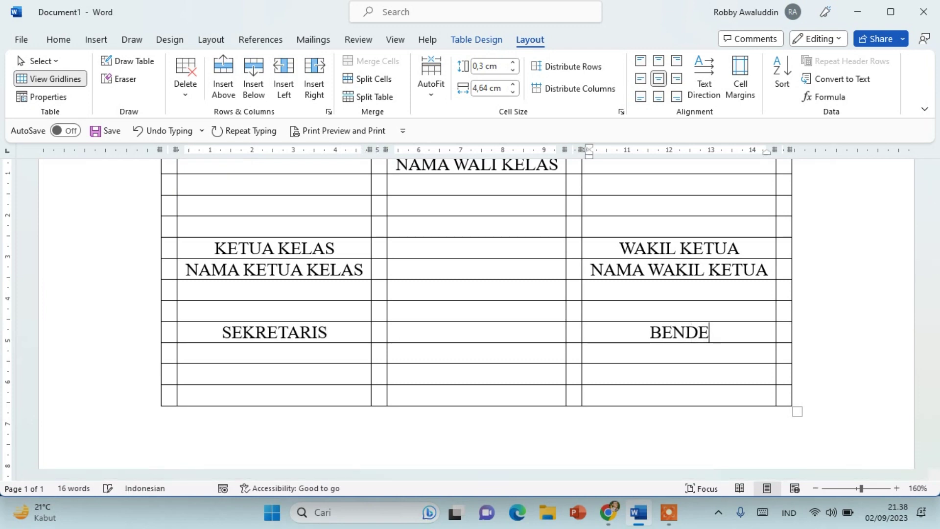
key("BackSpace")
type("AHARA")
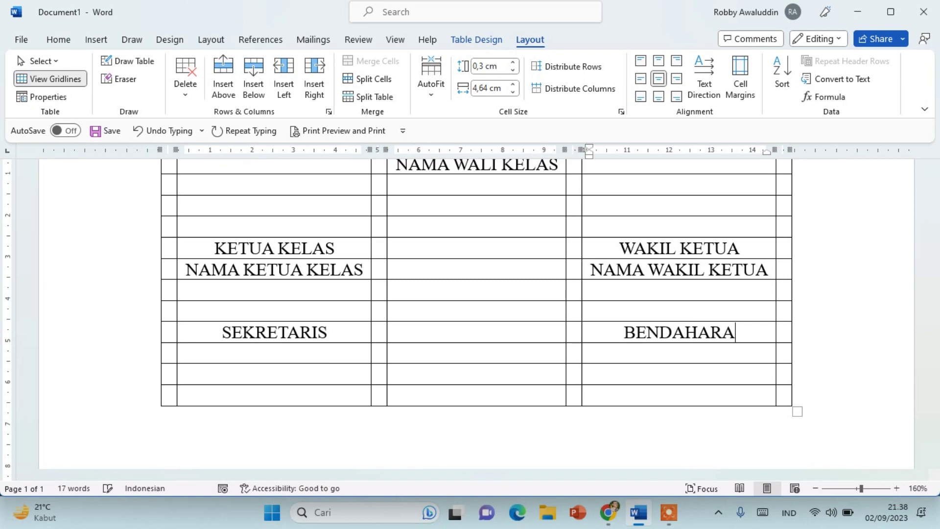
Add NAMA SEKRETARIS and NAMA BENDAHARA beneath them, then insert a row at the bottom
left_click(274, 352)
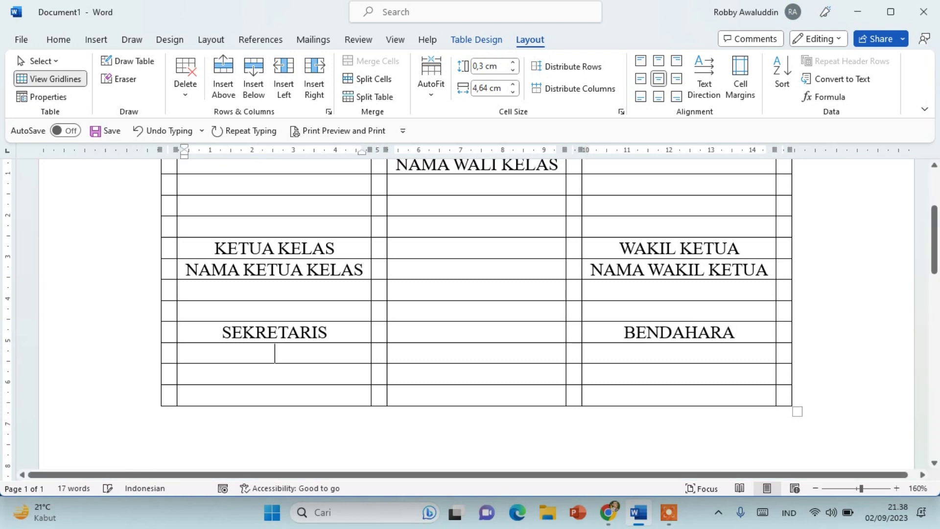
type("NAMA SEK")
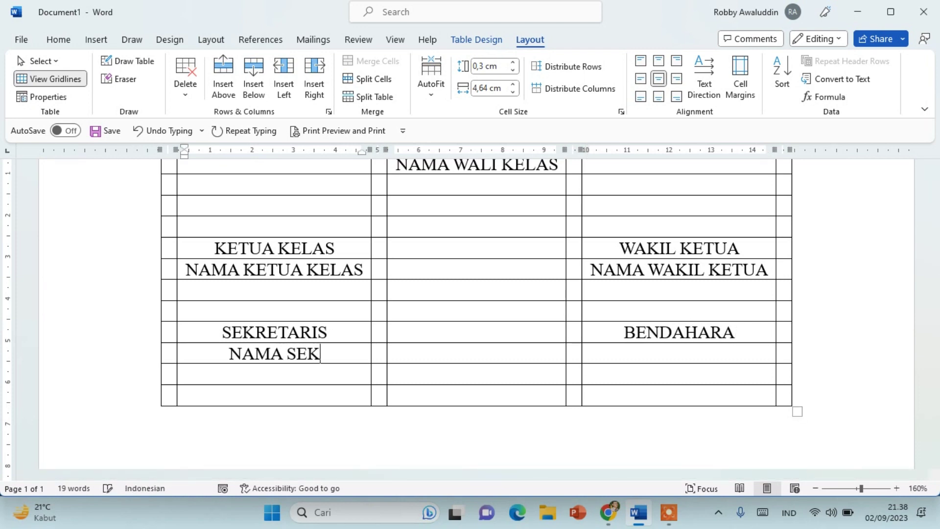
type("REAT")
key("BackSpace")
key("BackSpace")
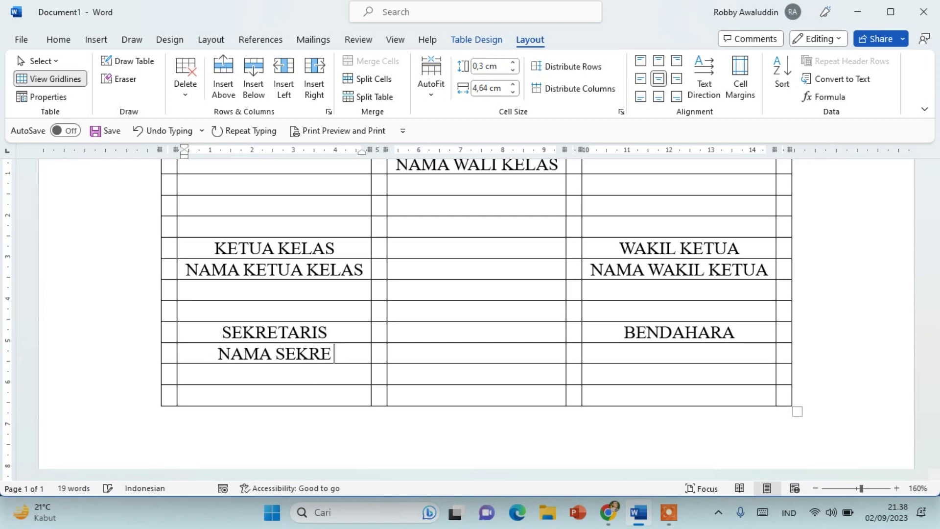
type("TARIS")
left_click(679, 352)
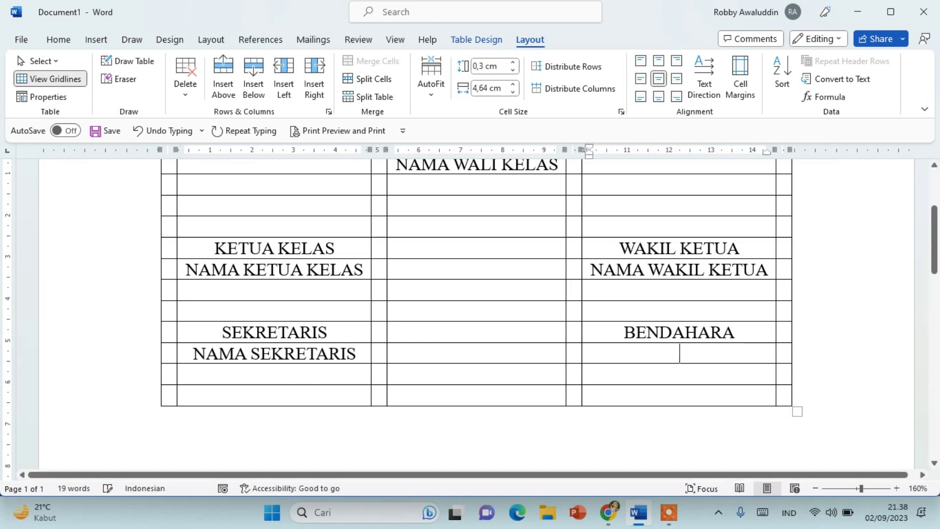
type("NAMA BENDA")
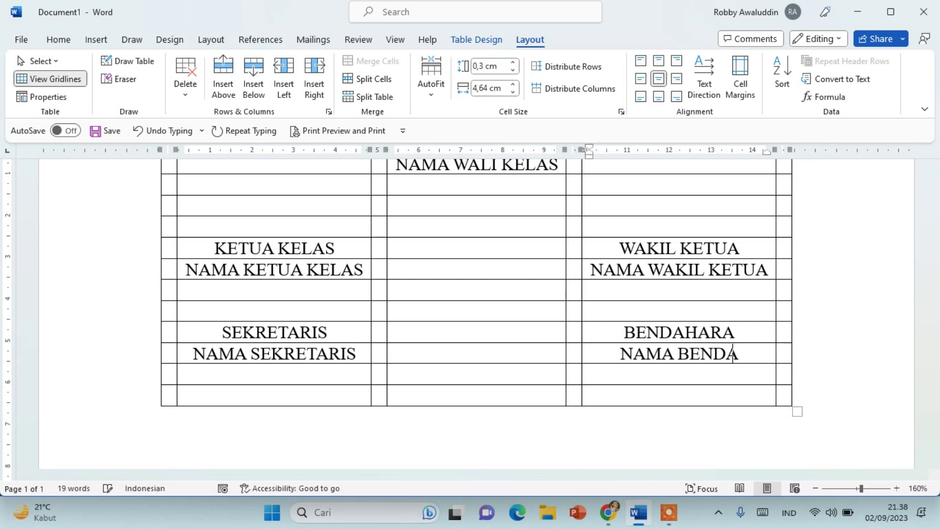
type("HARA")
scroll(469, 294, "down", 3)
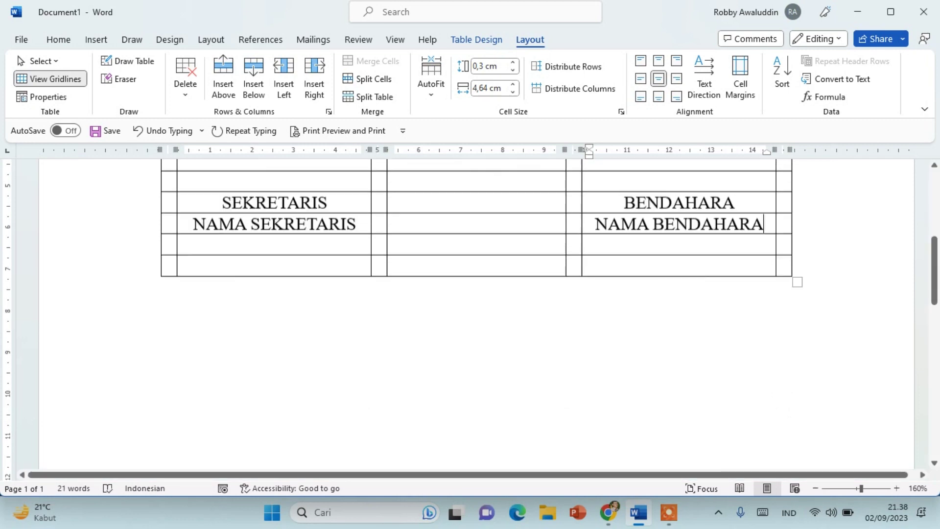
left_click(155, 251)
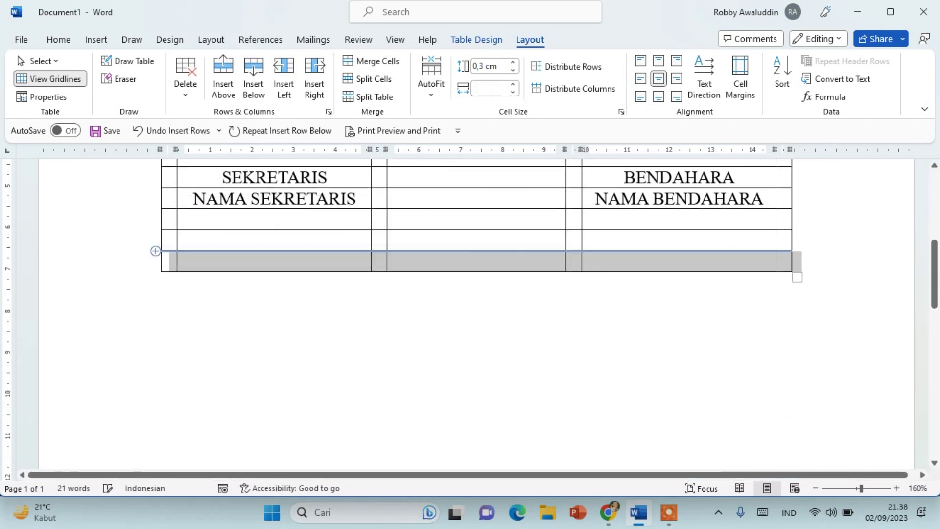
Add more empty rows at the bottom of the table
left_click(155, 250)
scroll(470, 293, "up", 2)
left_click(478, 344)
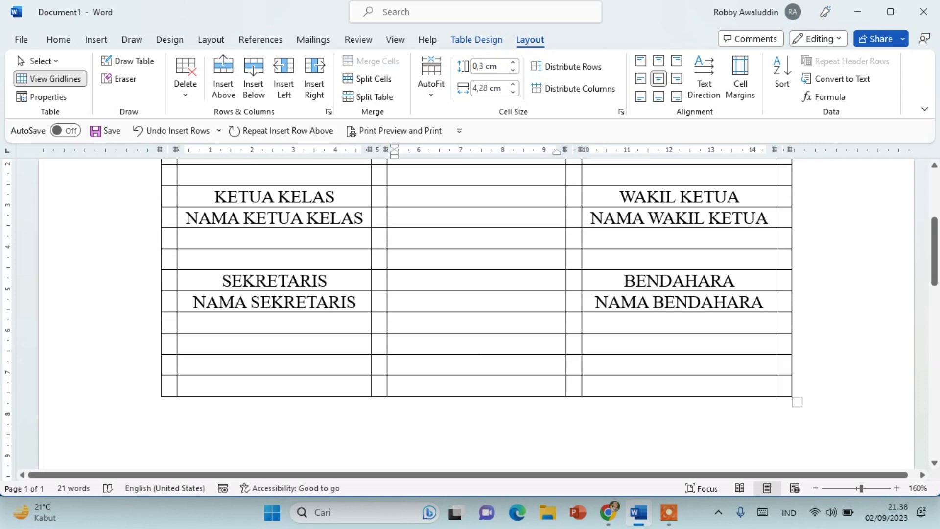
scroll(477, 343, "down", 2)
Type SIE KEBERSIHAN, SIE KETERTIBAN and SIE KEROHANIAN across the new row
left_click(275, 314)
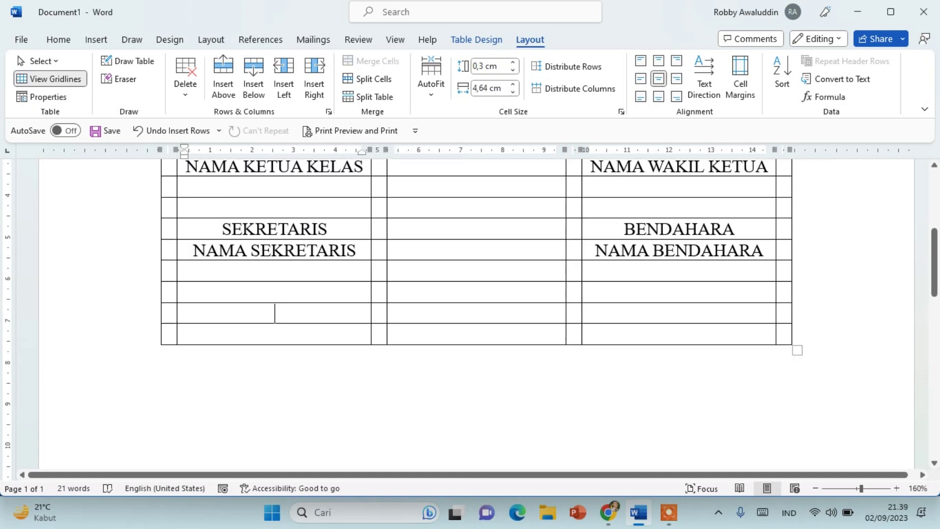
type("SI")
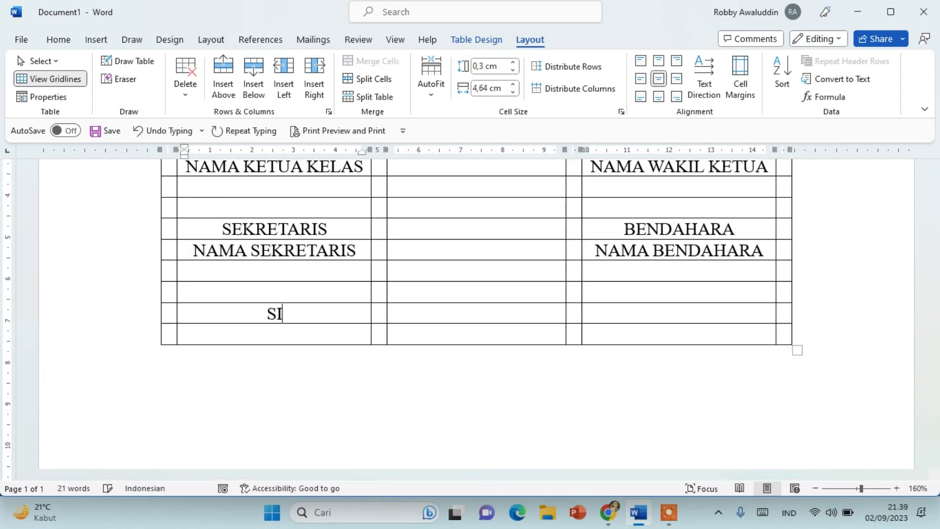
type("E KEBE")
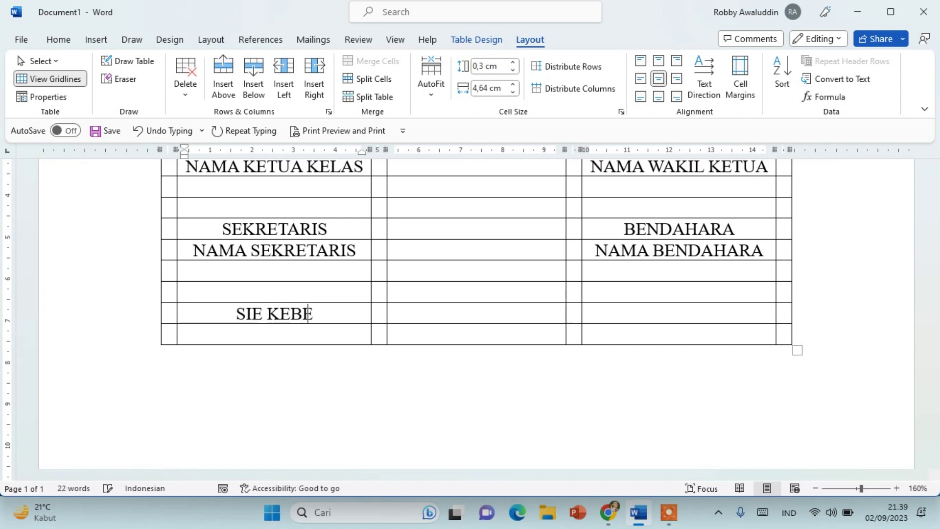
type("RSIHAN")
left_click(477, 313)
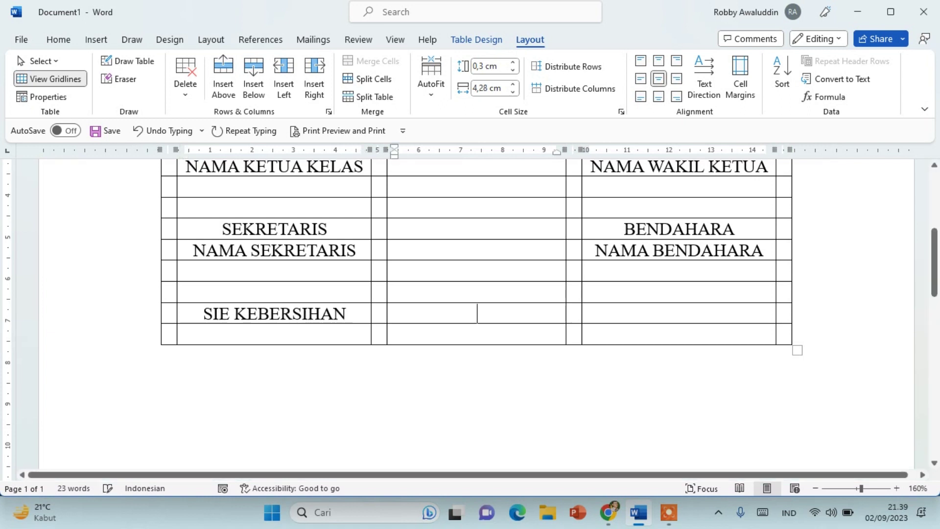
type("SIE K")
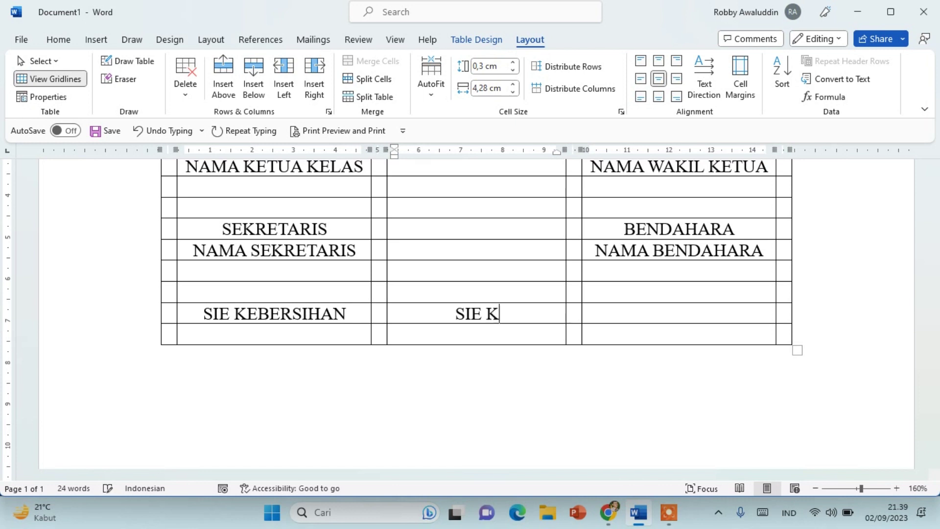
key("BackSpace")
type("KETERTIBAN")
left_click(679, 314)
type("S")
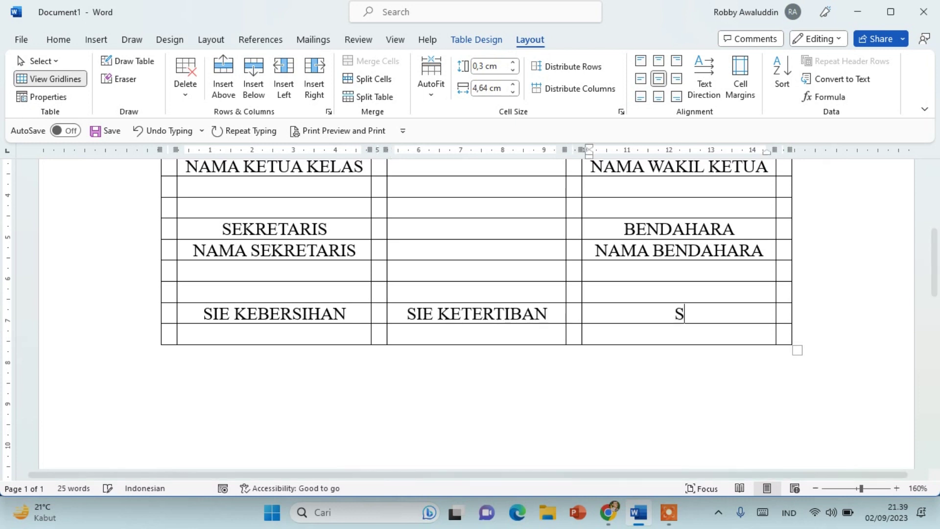
type("IE KE")
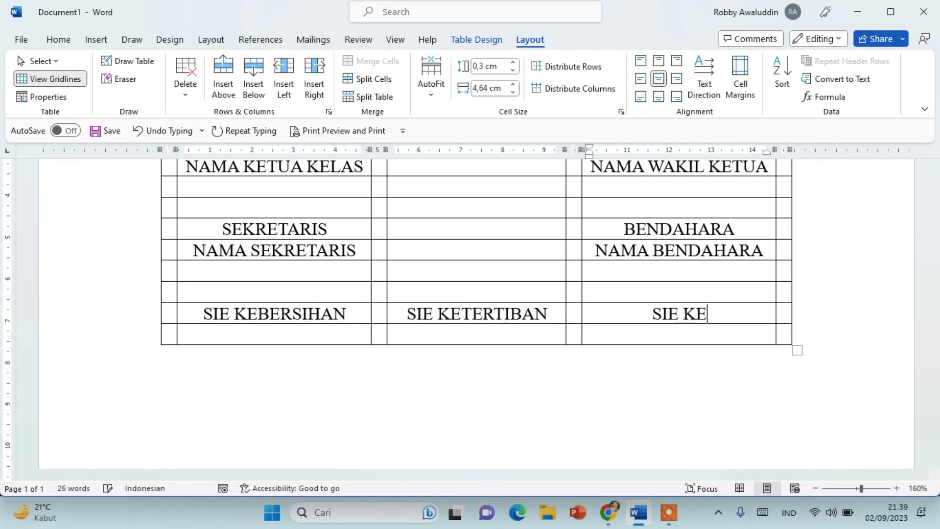
type("ROHANIA")
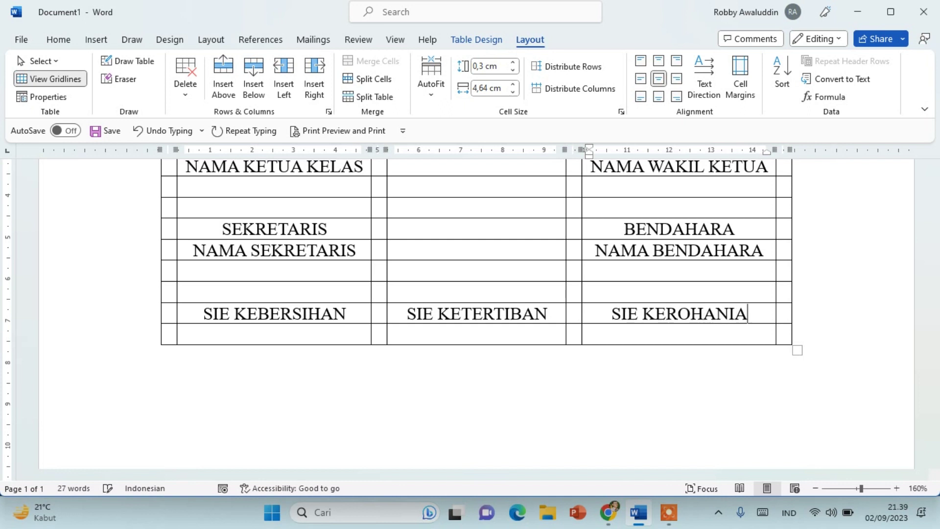
type("N")
Put NAMA KOORDINATOR under SIE KEBERSIHAN and copy it under the other two titles
left_click(275, 334)
type("N")
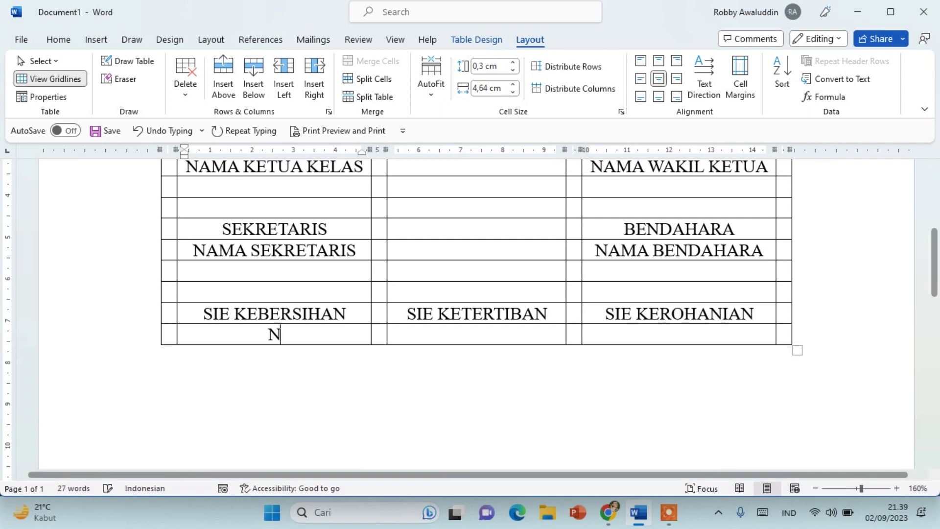
type("AMA KOORDINAT")
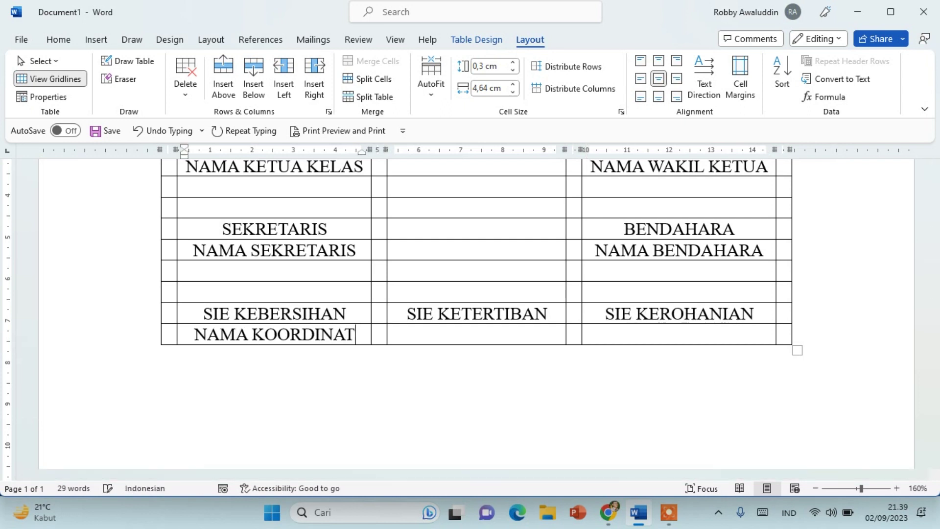
type("OR")
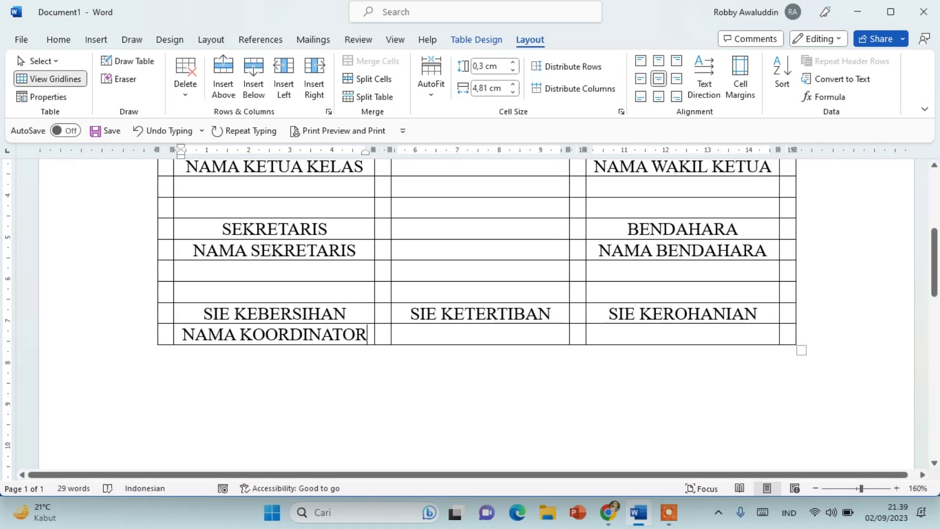
triple_click(274, 334)
key("ctrl+c")
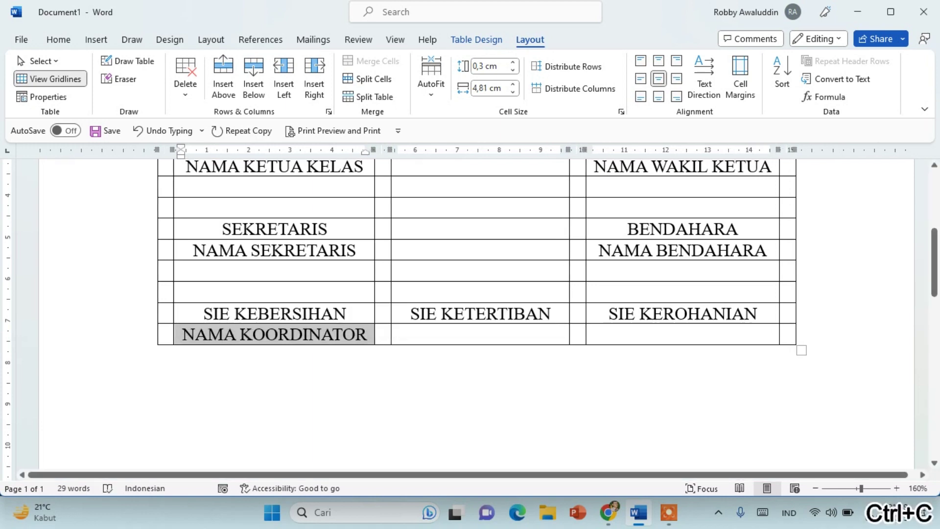
left_click(480, 333)
key("ctrl+v")
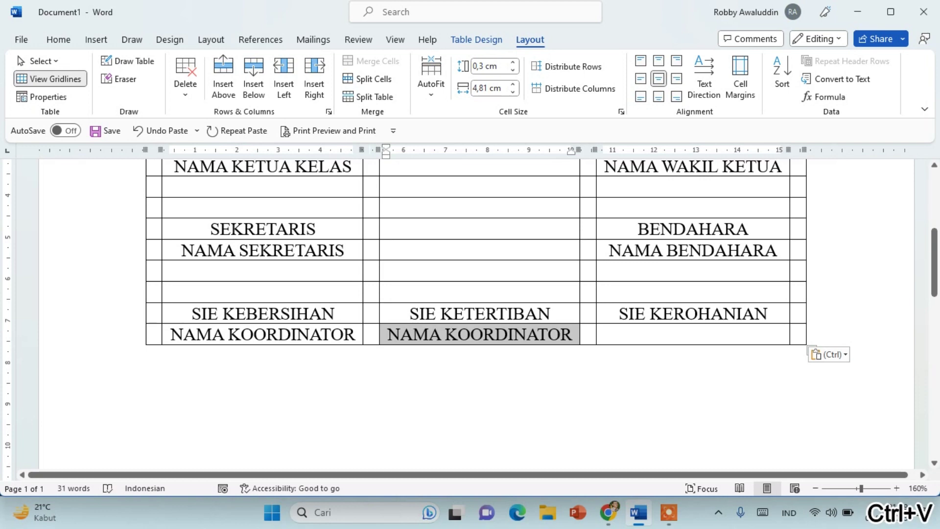
left_click(693, 334)
key("ctrl+v")
scroll(470, 264, "up", 3)
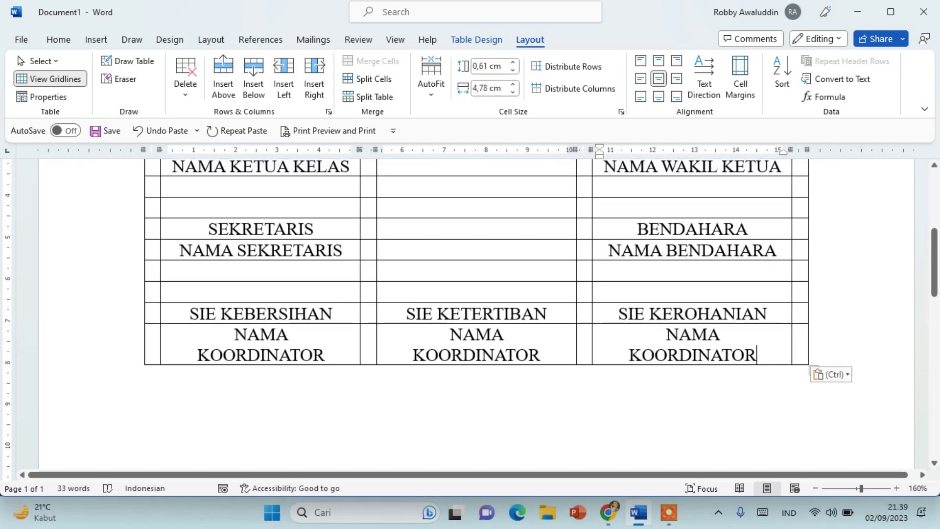
Add a bottom row with SIE OLAHRAGA and NAMA KOORDINATOR beneath, copying that label
left_click(139, 365)
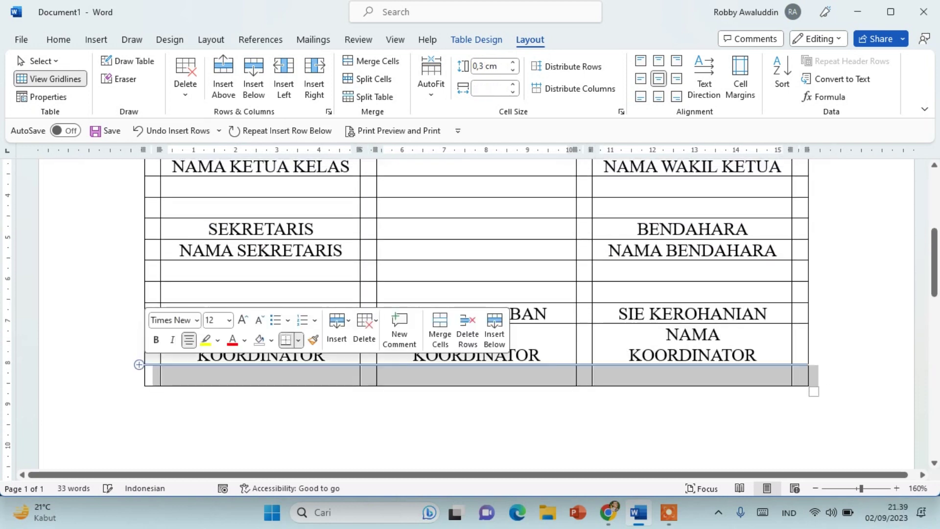
left_click(261, 313)
type("SIE OL")
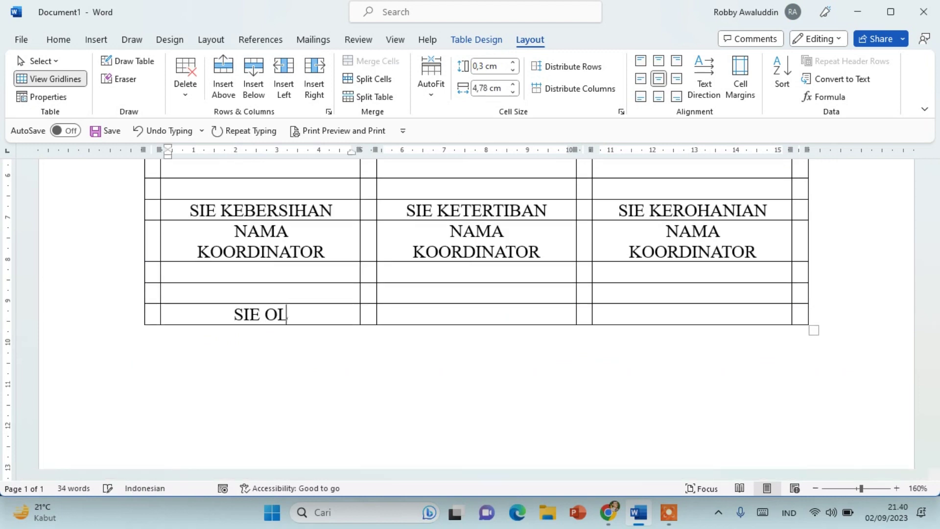
type("AHRAGA")
key("F4")
type("NAMA KOOR")
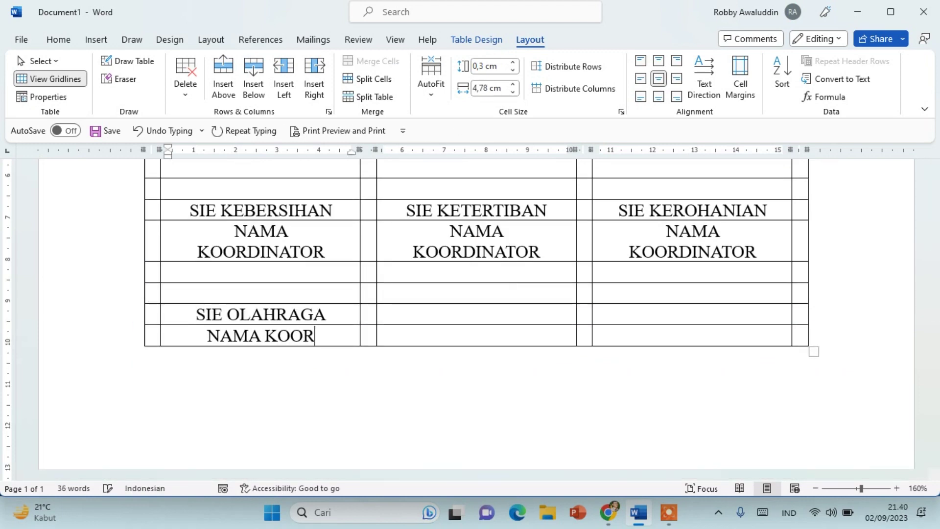
type("DINATOR")
key("shift+Up")
key("shift+Home")
key("ctrl+c")
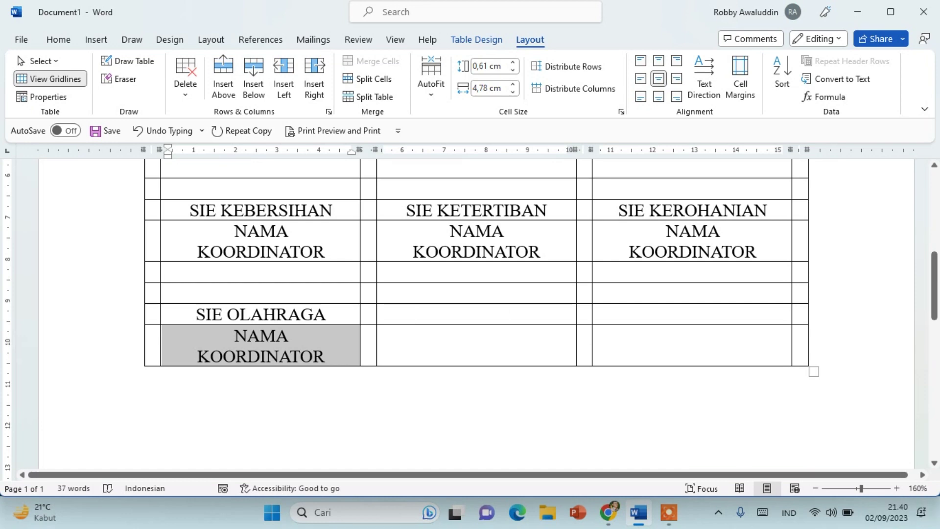
Type SIE KEAMANAN in the right cell and paste NAMA KOORDINATOR below it
left_click(692, 315)
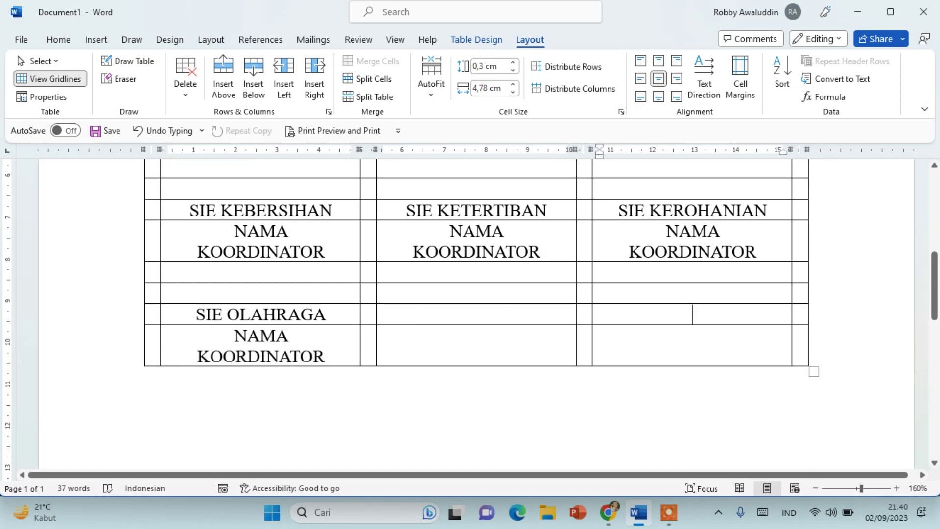
scroll(692, 315, "up", 1)
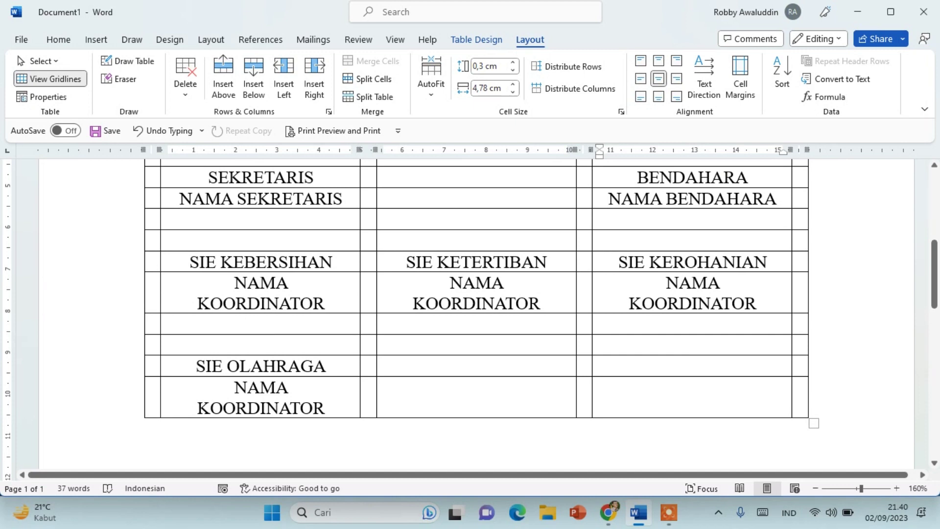
type("SIE")
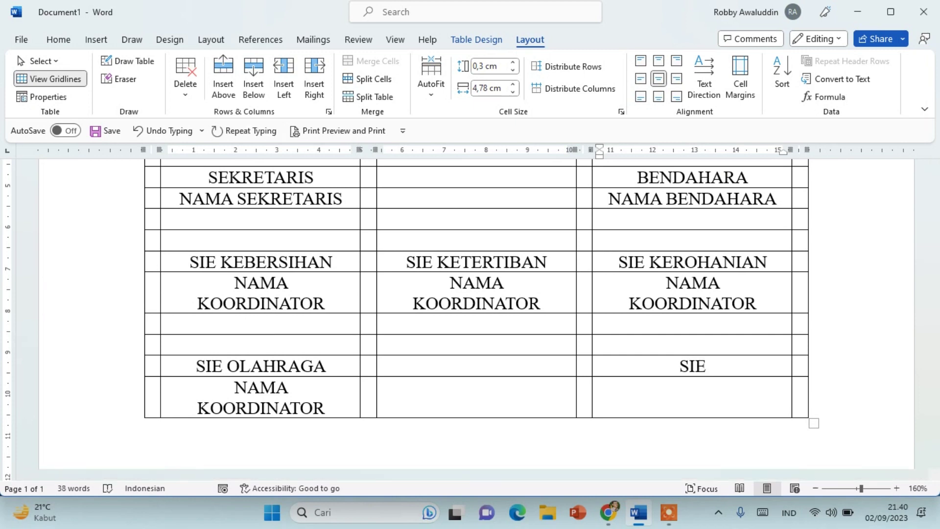
type(" KEAMANAN")
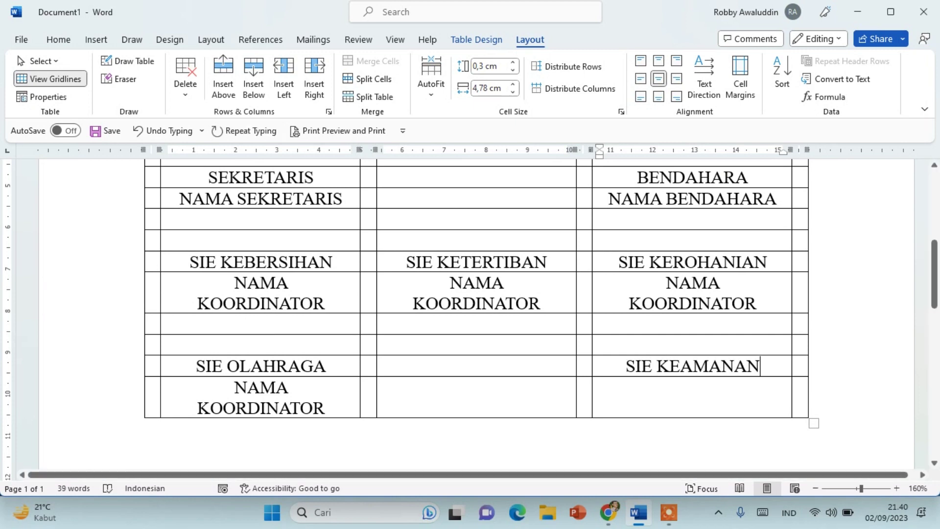
key("Down")
key("ctrl+v")
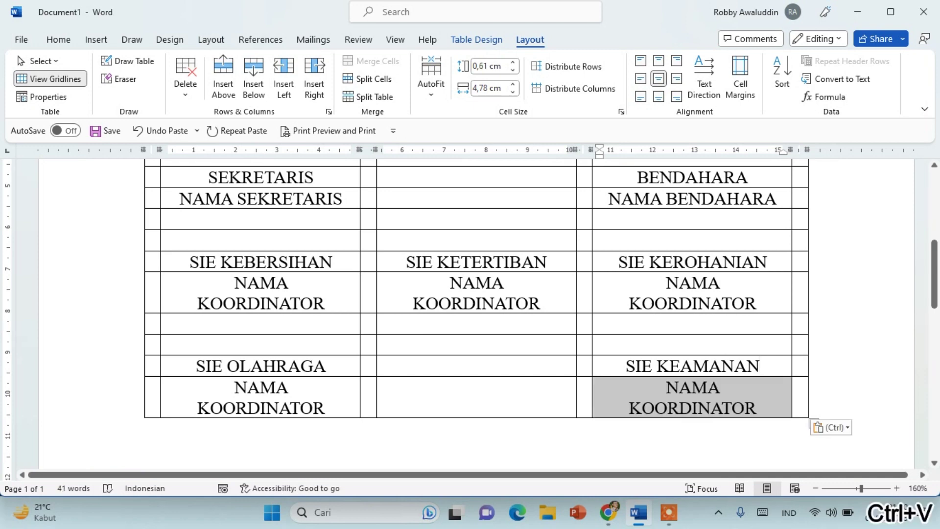
left_click(478, 361)
Make all the table text bold and one size smaller
scroll(478, 360, "up", 3)
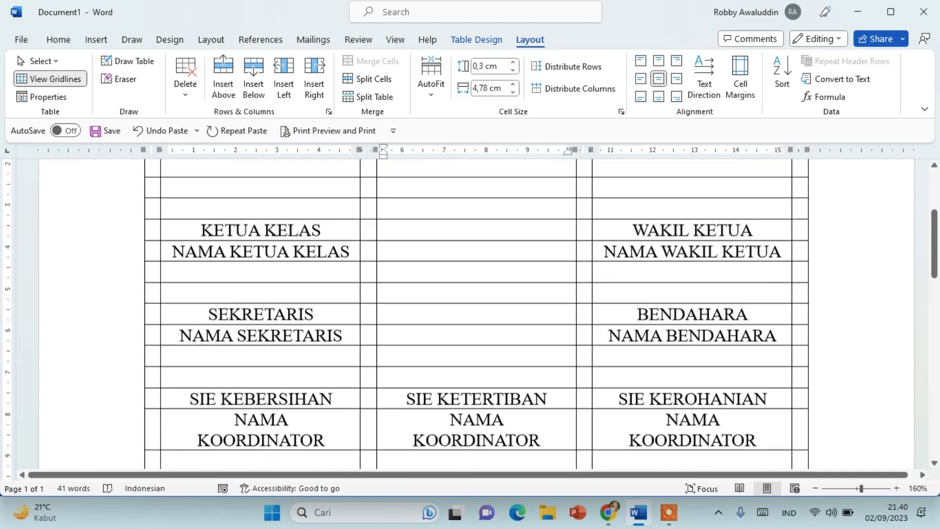
scroll(478, 360, "up", 3)
scroll(477, 313, "up", 2)
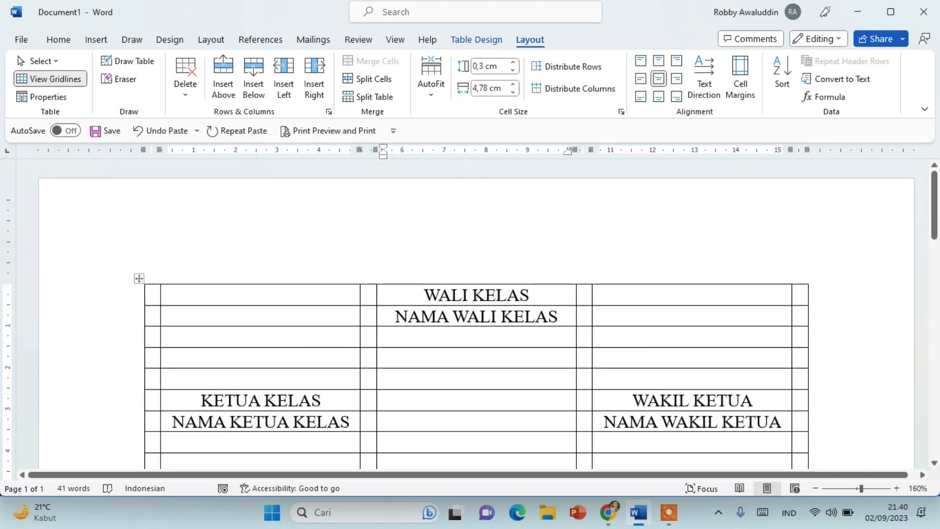
key("ctrl+a")
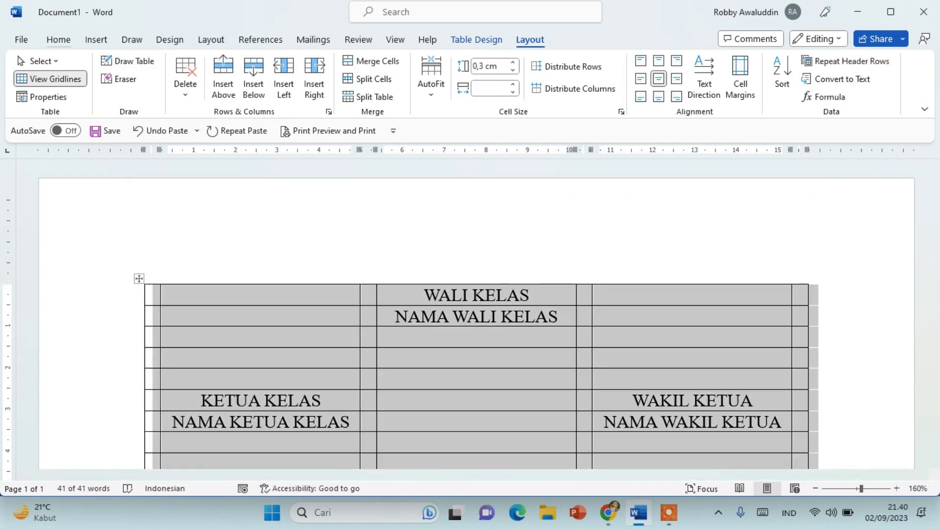
left_click(59, 39)
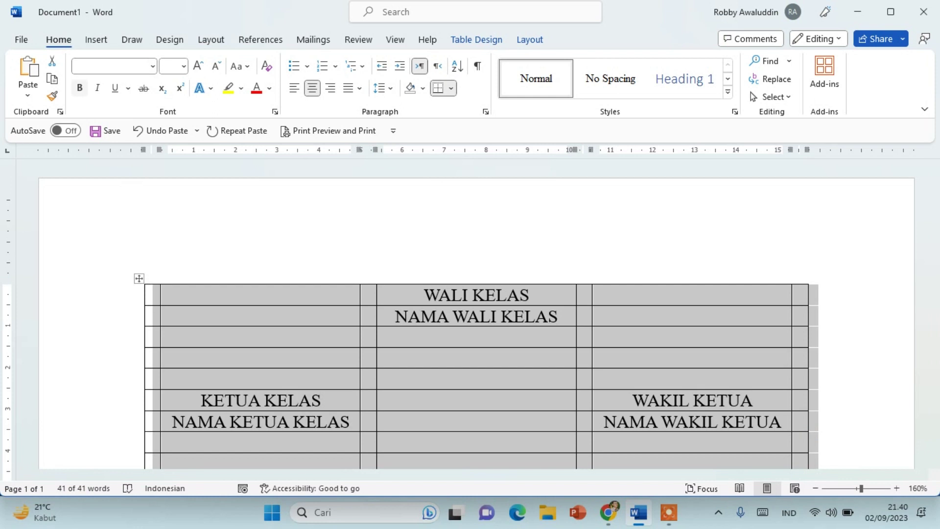
left_click(79, 88)
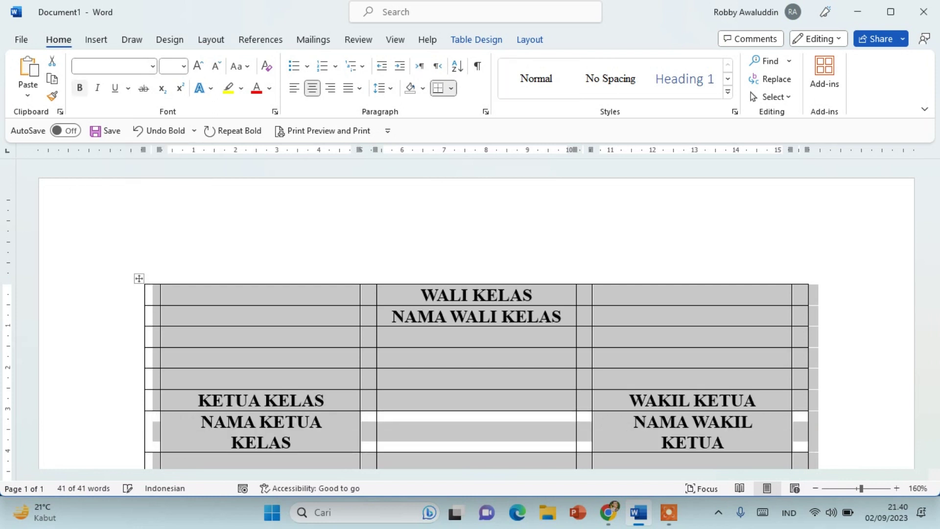
left_click(216, 65)
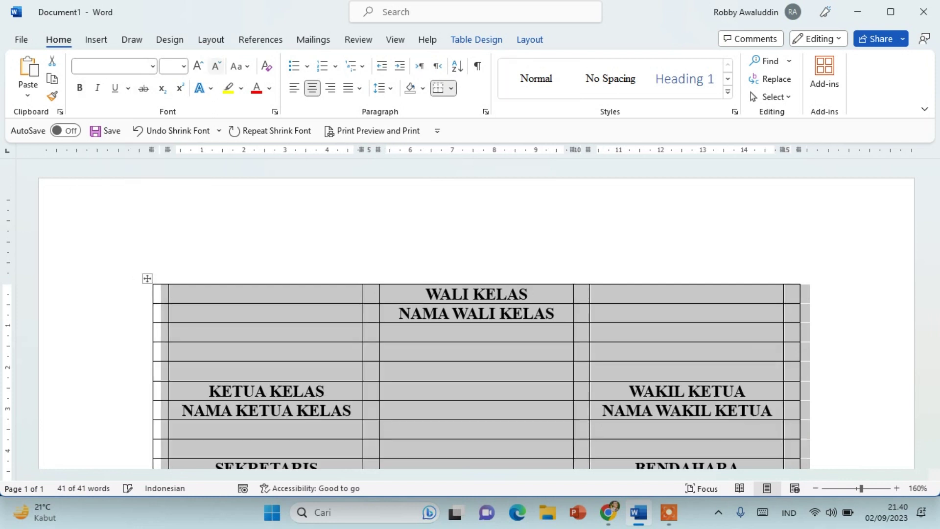
scroll(476, 313, "down", 2)
scroll(475, 313, "down", 2)
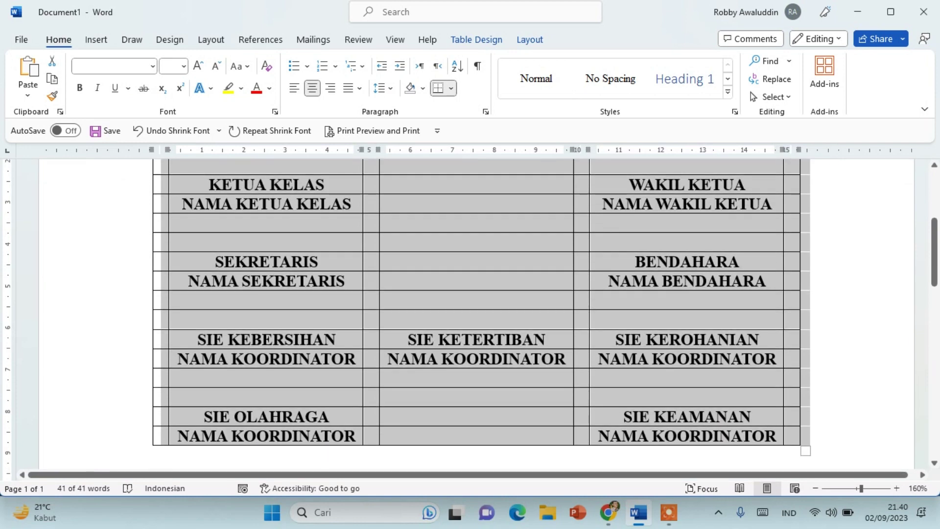
Deselect, then select the entire table again with its move handle
left_click(479, 377)
scroll(479, 377, "up", 2)
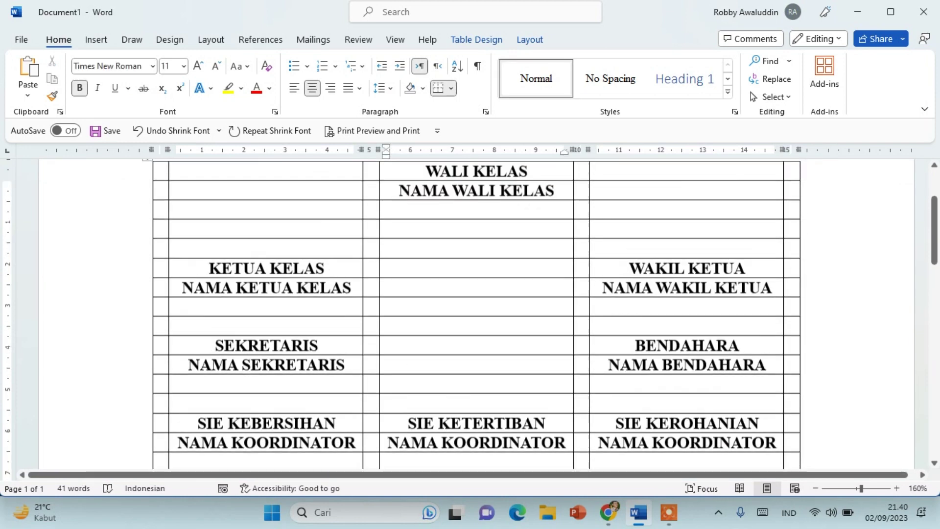
scroll(478, 377, "up", 2)
left_click(147, 278)
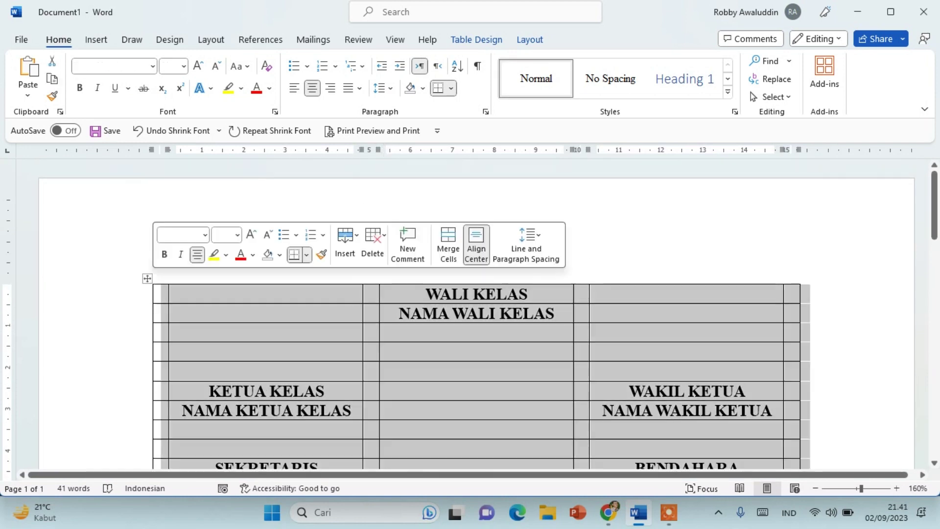
scroll(476, 323, "down", 2)
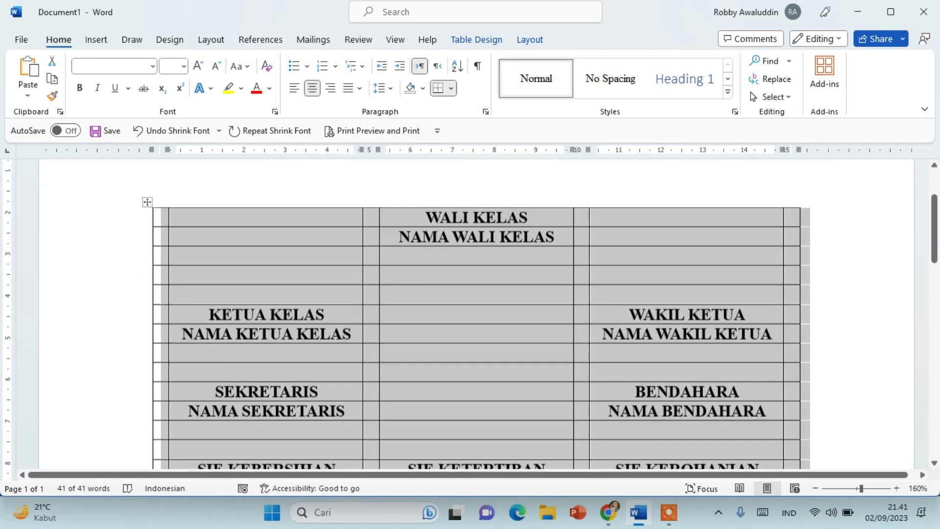
scroll(476, 323, "down", 3)
scroll(476, 323, "up", 3)
scroll(475, 323, "up", 2)
Raise the table row height from 0,28 cm to 0,7 cm for every row
left_click(529, 39)
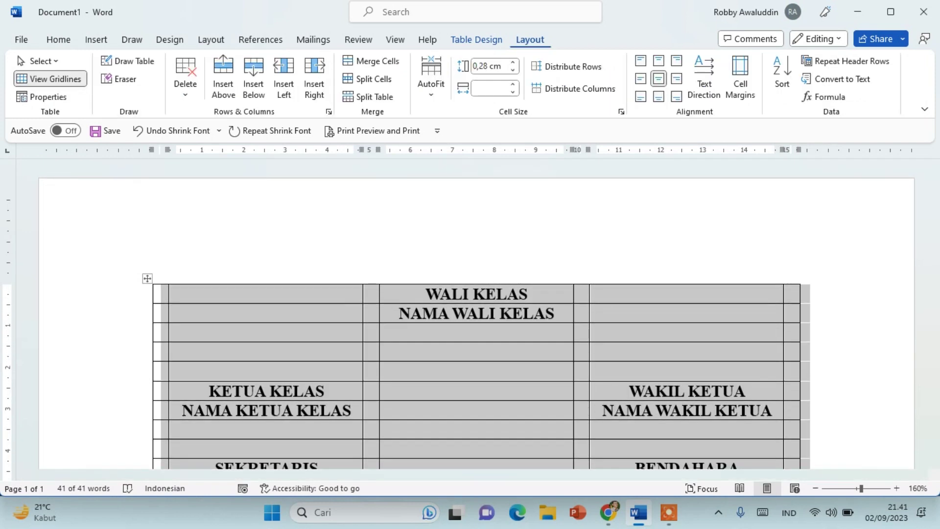
left_click(514, 70)
left_click(514, 69)
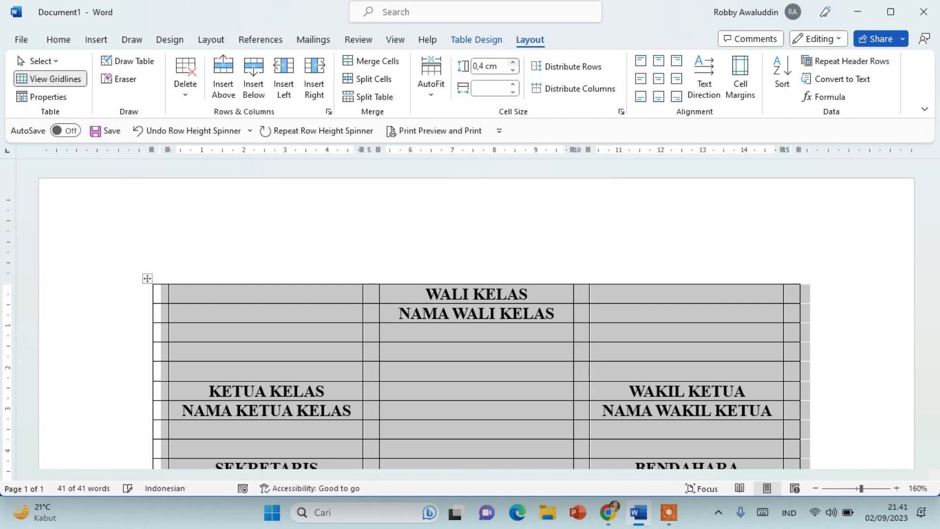
left_click(512, 63)
left_click(513, 62)
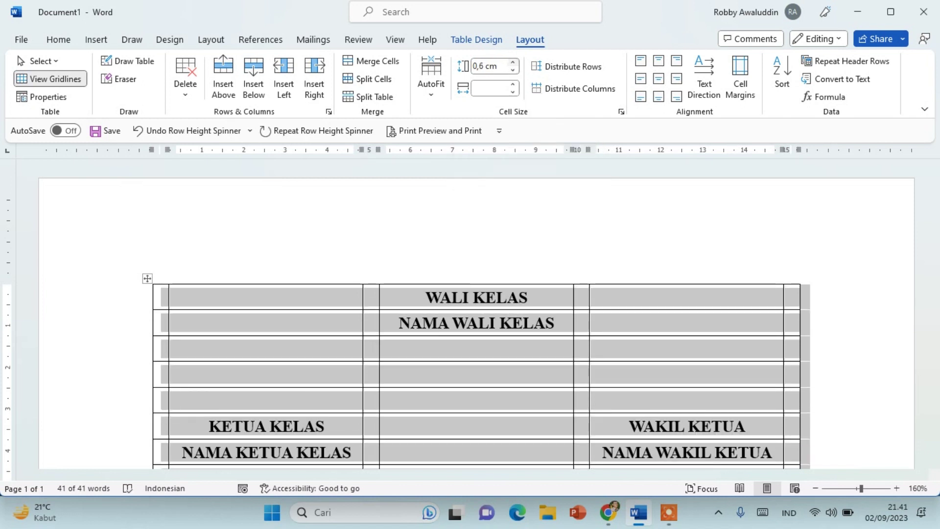
left_click(513, 63)
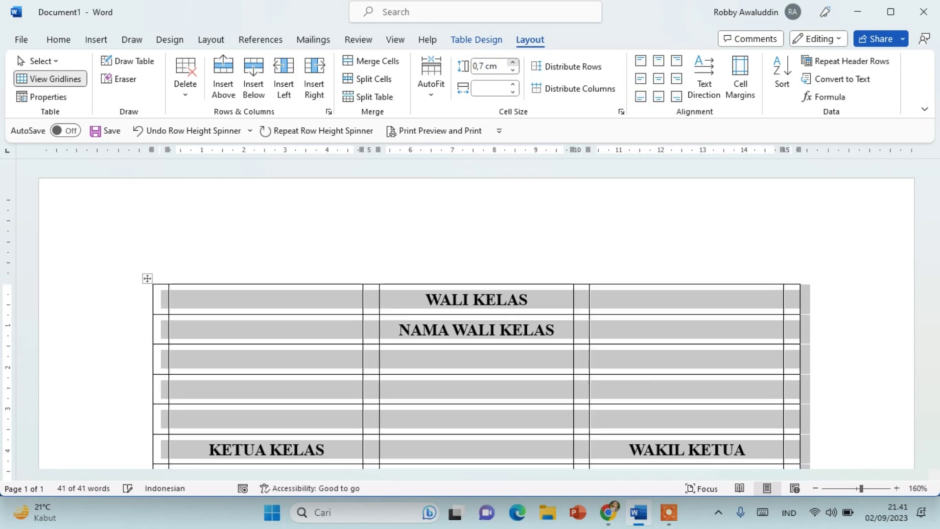
scroll(481, 313, "down", 3)
scroll(482, 313, "down", 1)
scroll(482, 313, "down", 3)
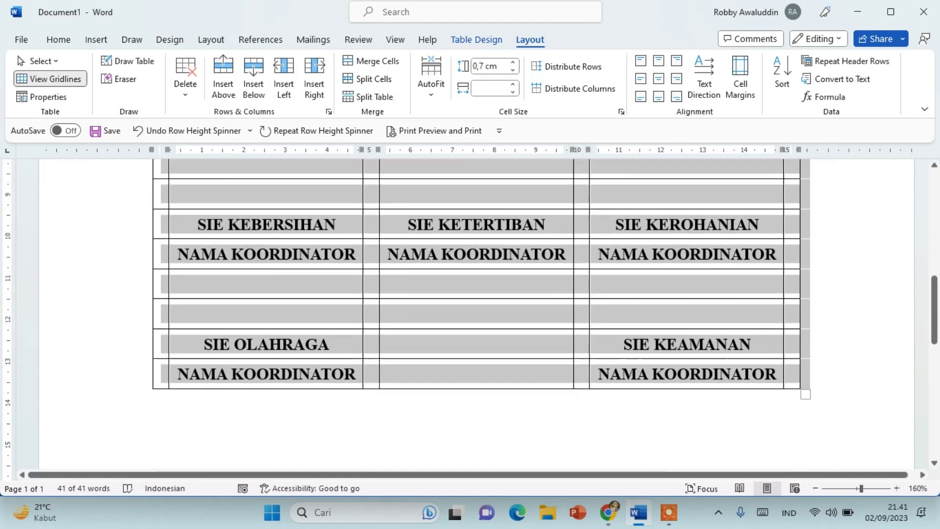
scroll(482, 313, "up", 3)
scroll(481, 313, "up", 5)
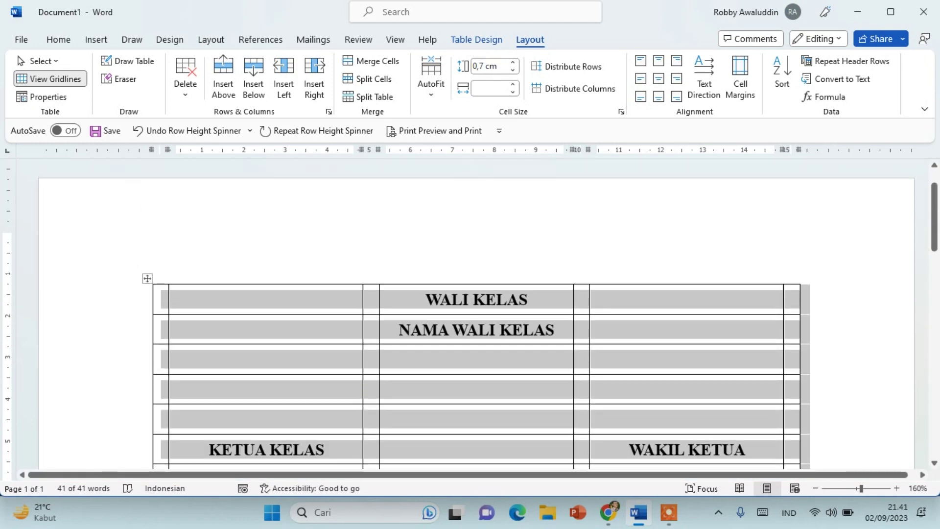
left_click(58, 39)
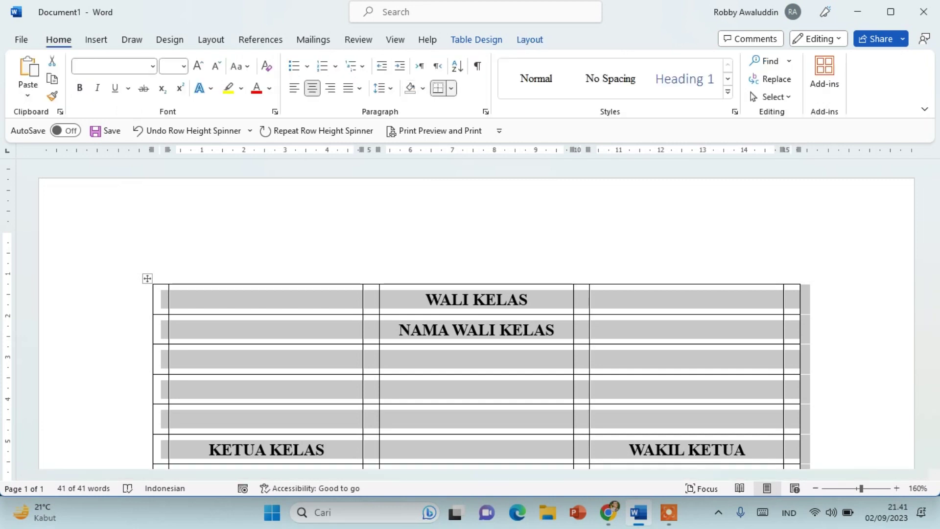
Apply No Border to the whole table so only faint gridlines remain, then deselect it
left_click(450, 88)
scroll(479, 342, "down", 2)
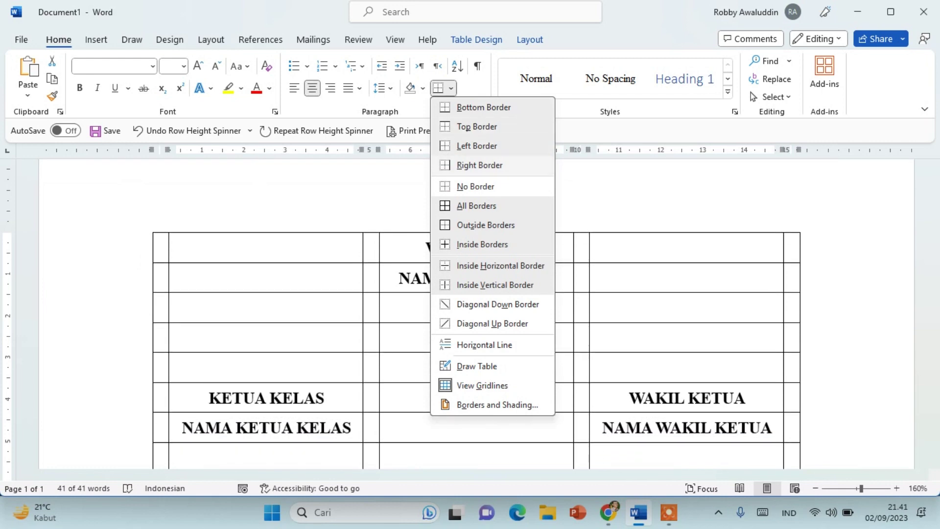
key("Escape")
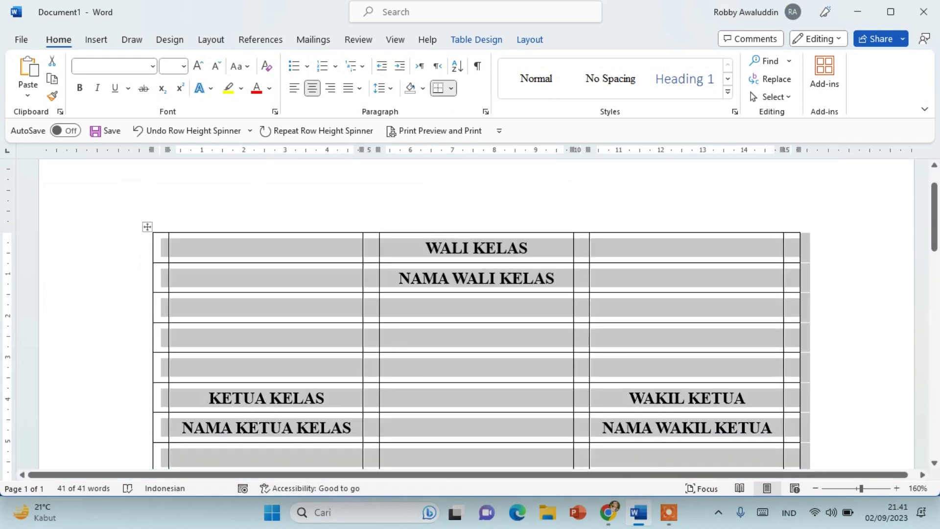
left_click(450, 88)
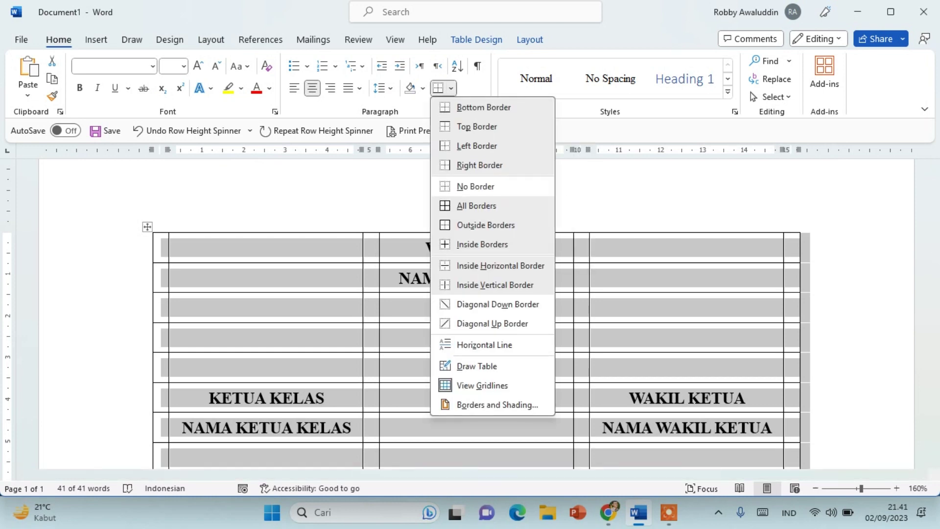
left_click(475, 186)
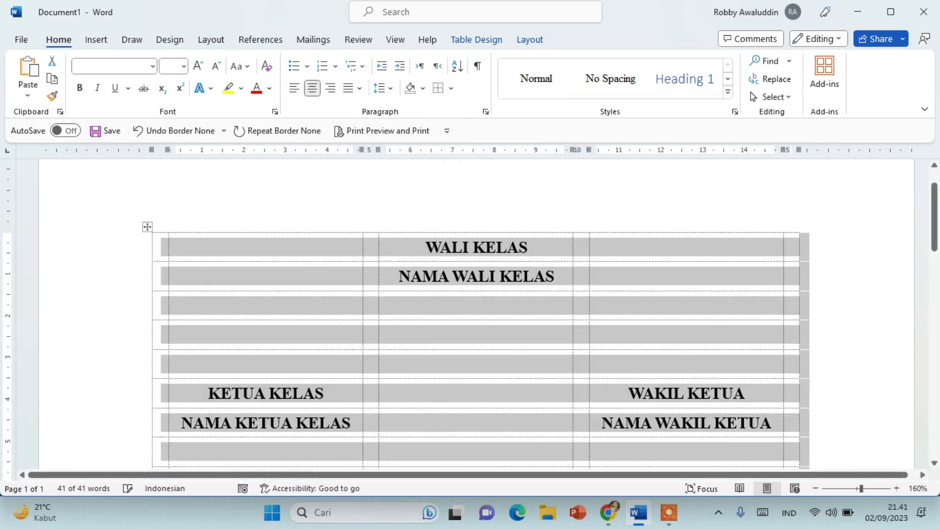
scroll(469, 313, "down", 15)
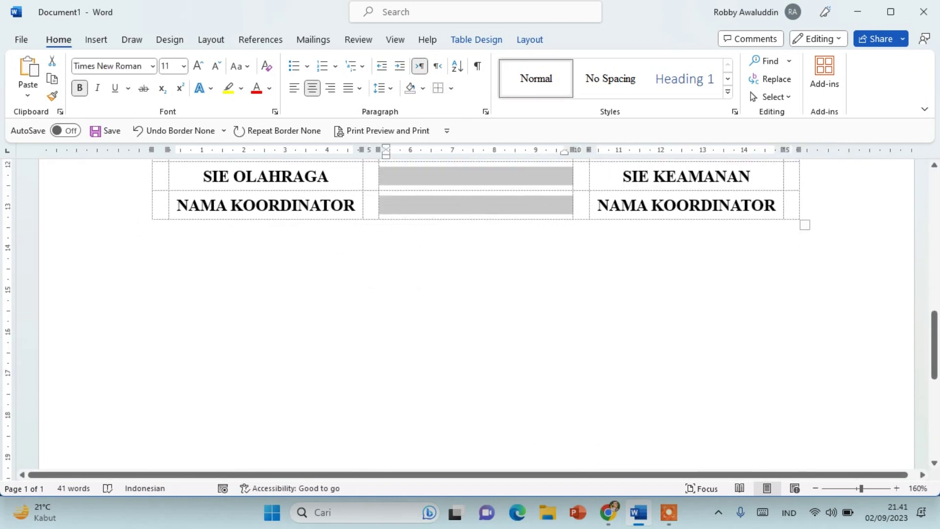
left_click(144, 230)
scroll(469, 314, "up", 3)
scroll(469, 313, "up", 5)
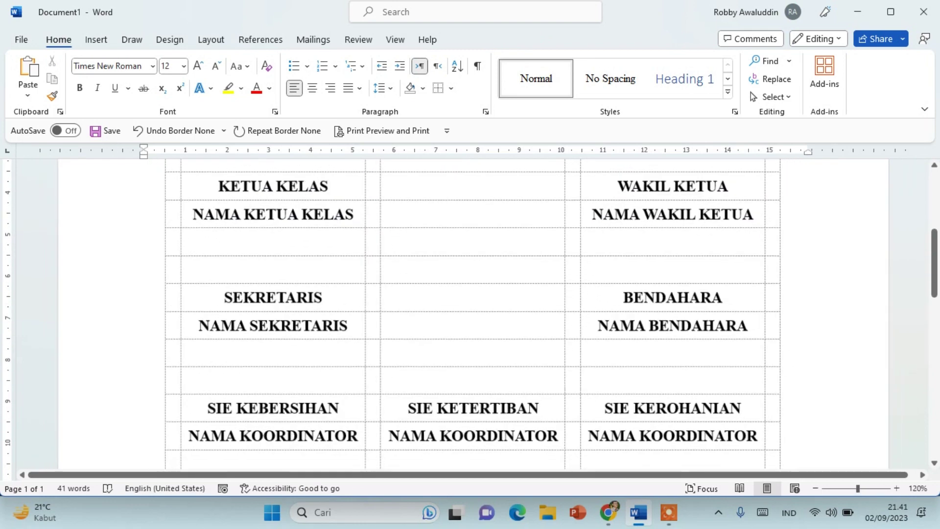
scroll(470, 313, "down", 5, "ctrl")
scroll(470, 313, "up", 3)
scroll(470, 313, "up", 3)
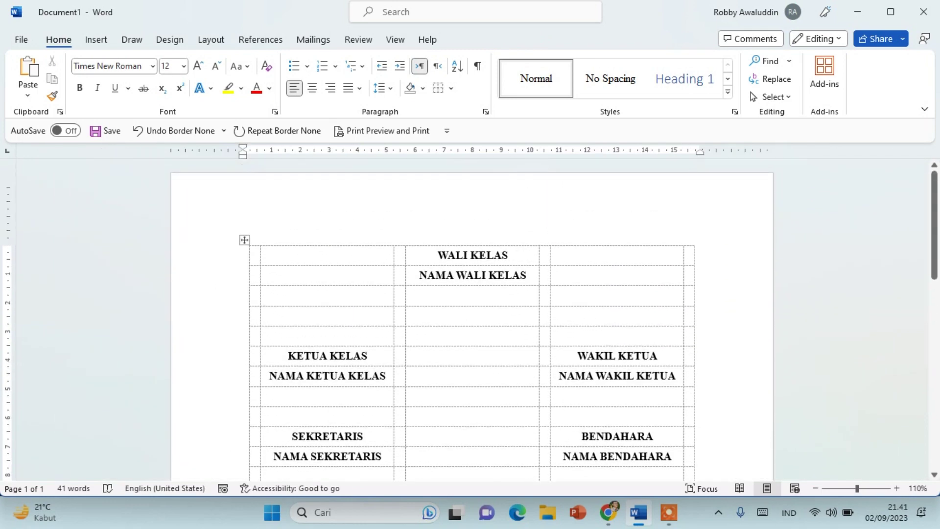
key("ctrl+p")
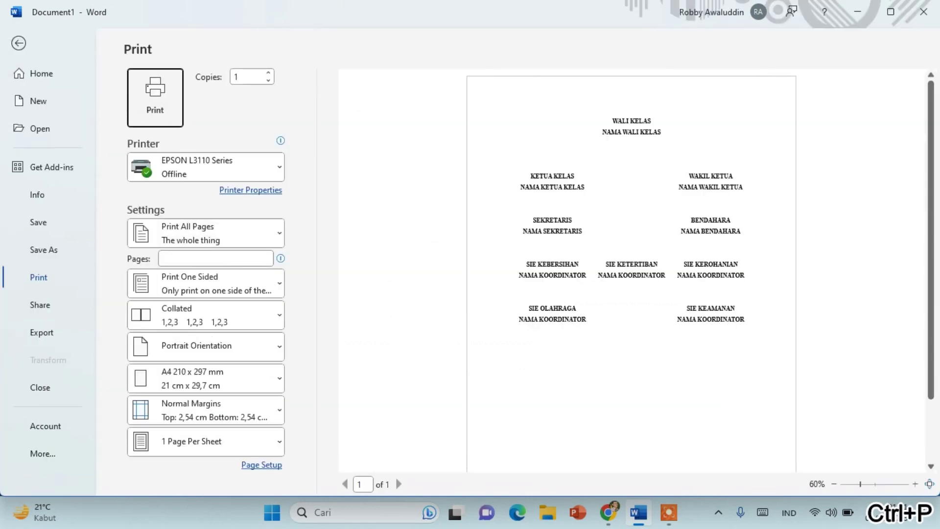
key("Escape")
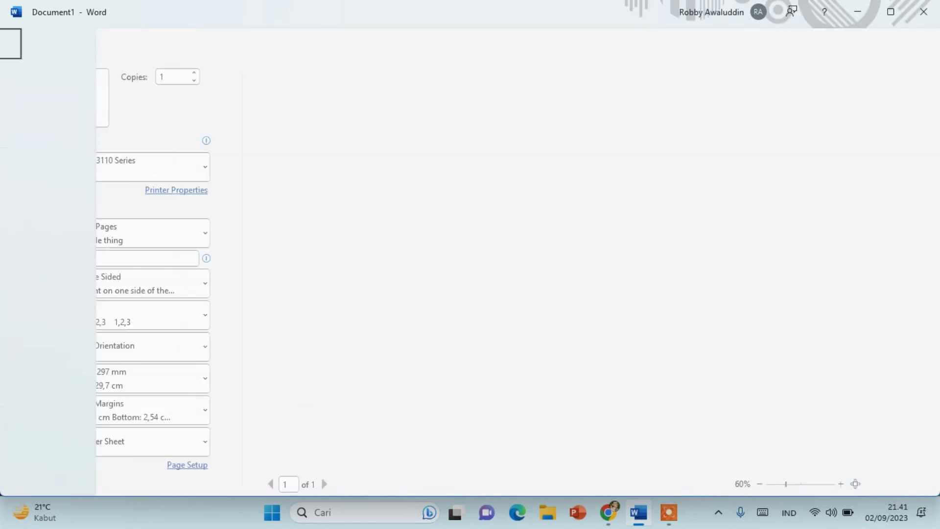
scroll(471, 318, "up", 5)
scroll(472, 318, "up", 5)
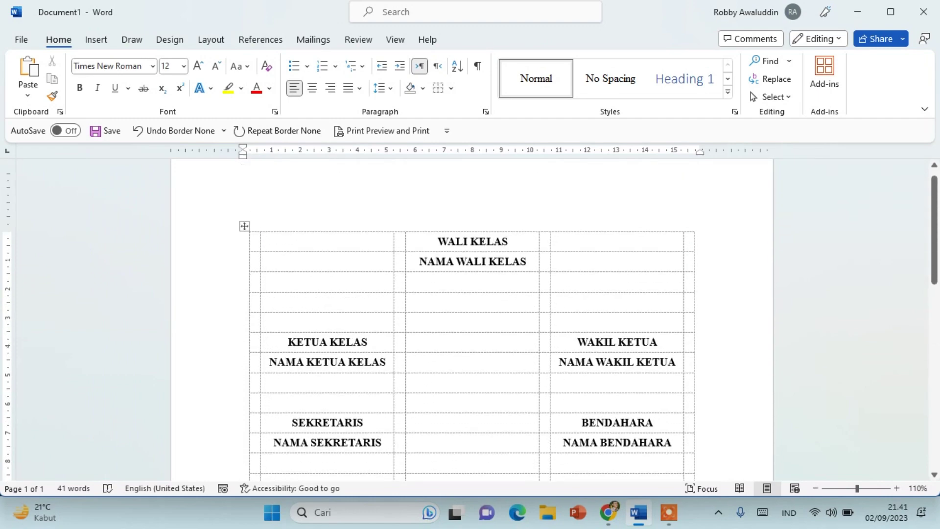
Select the WALI KELAS and NAMA WALI KELAS cells and give them All Borders
left_click(437, 242)
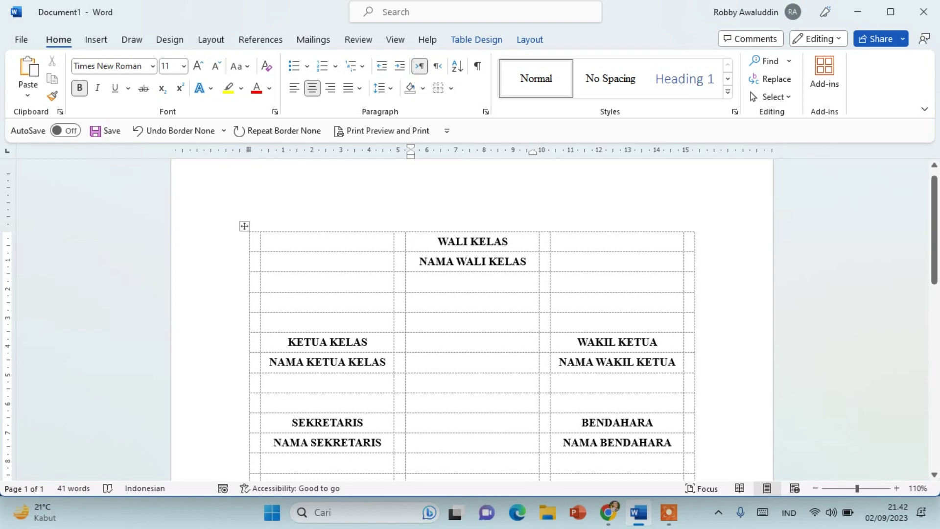
left_click_drag(437, 242, 489, 262)
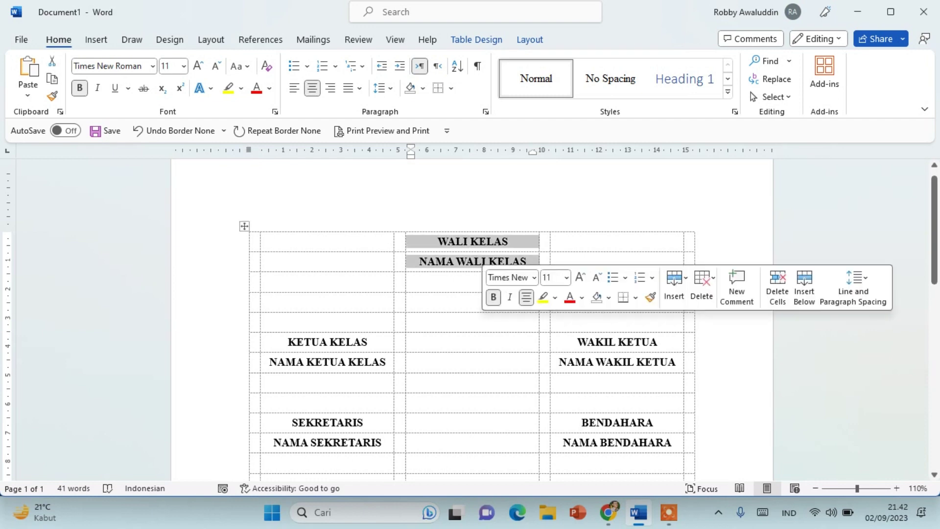
scroll(469, 318, "up", 1, "ctrl")
scroll(470, 318, "up", 5, "ctrl")
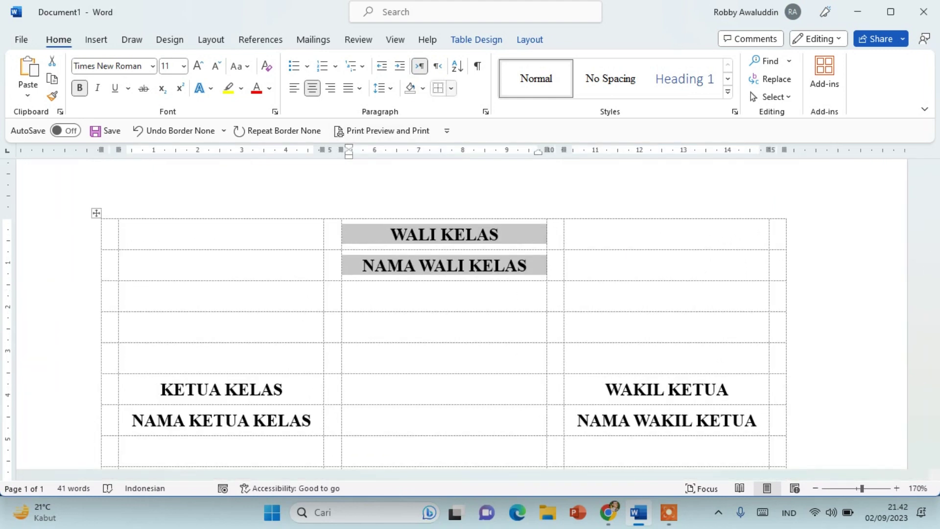
left_click(451, 88)
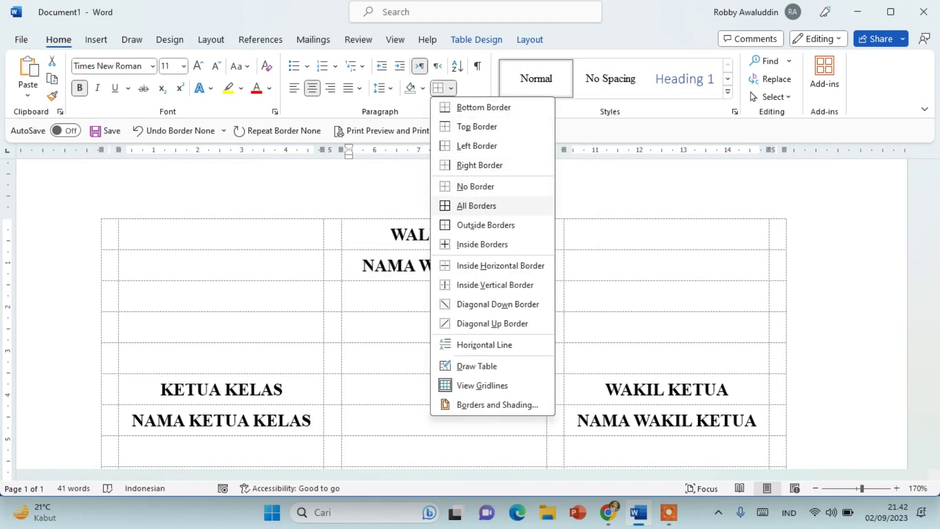
left_click(444, 296)
left_click(438, 88)
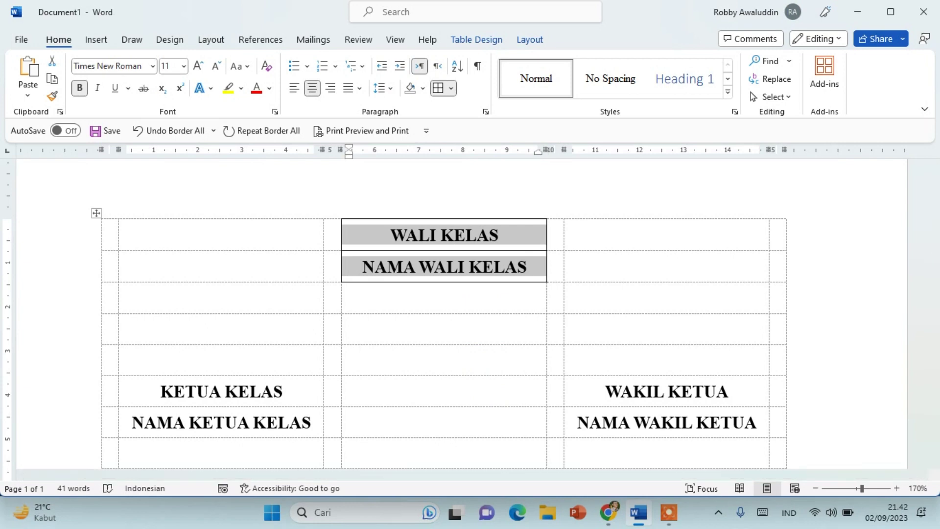
left_click(530, 39)
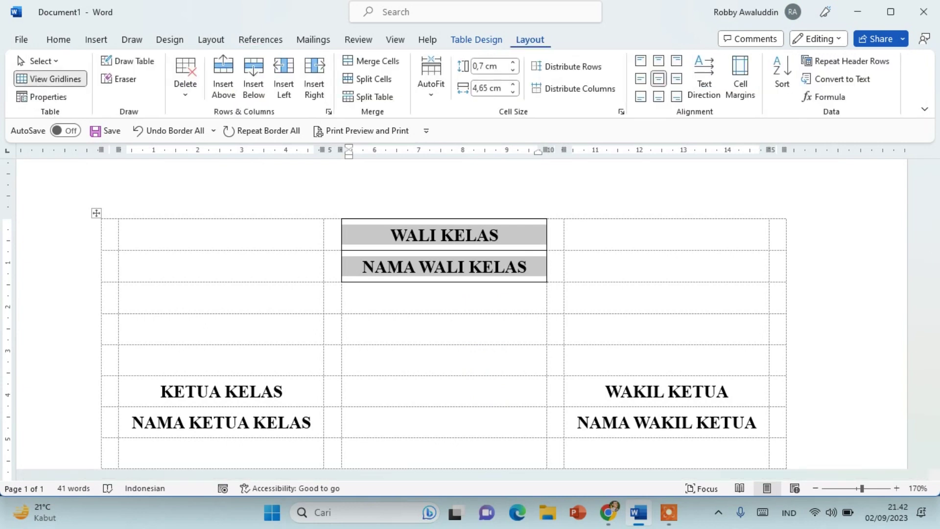
left_click(476, 39)
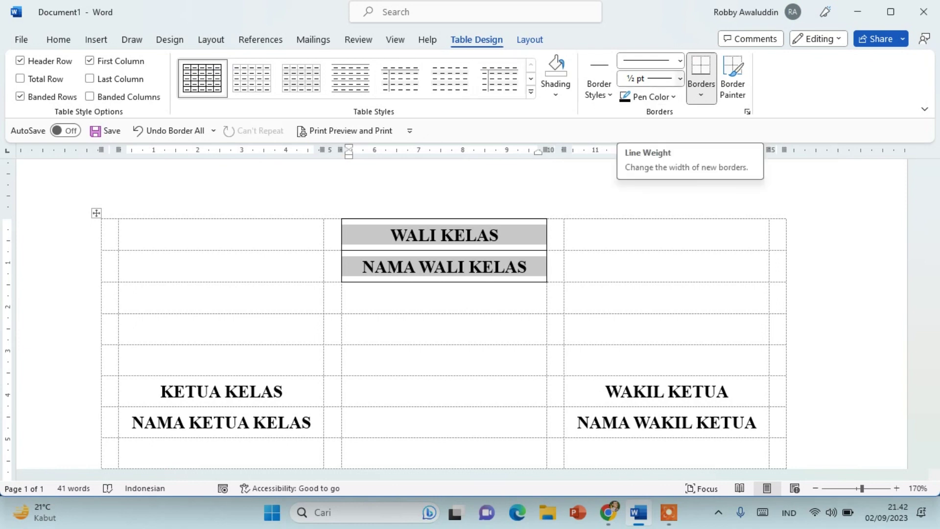
Set the border weight to 2¼ pt and reapply All Borders to the WALI KELAS pair
left_click(680, 78)
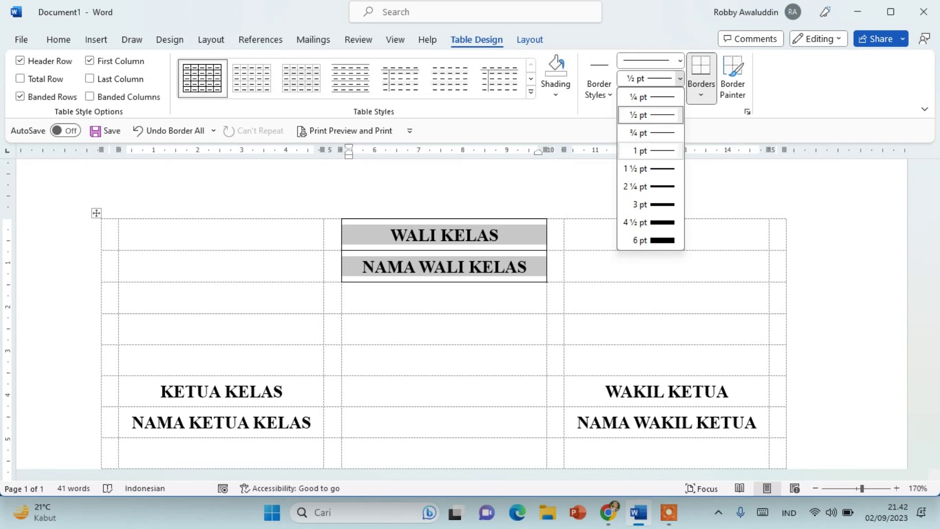
left_click(649, 186)
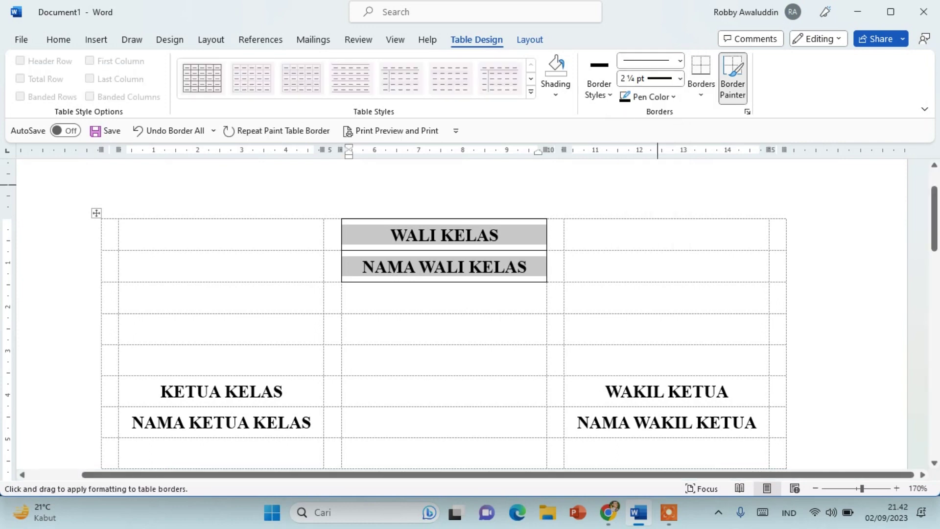
left_click(701, 95)
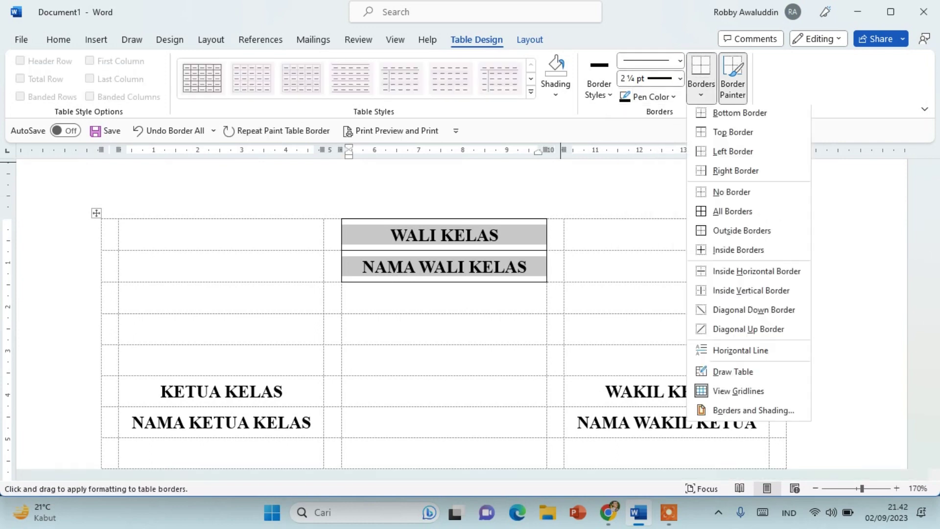
left_click(732, 214)
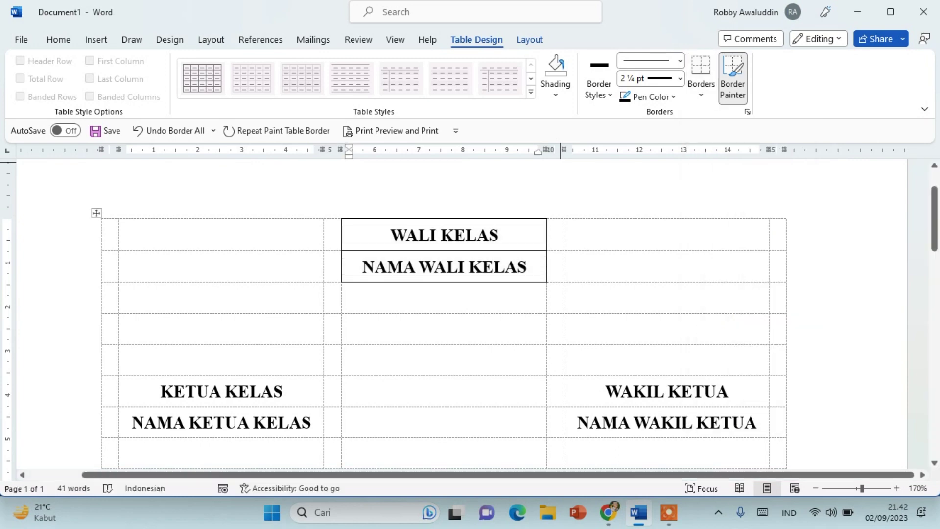
Apply the 2¼ pt box borders to the KETUA KELAS and WAKIL KETUA cell pairs
scroll(441, 313, "down", 4)
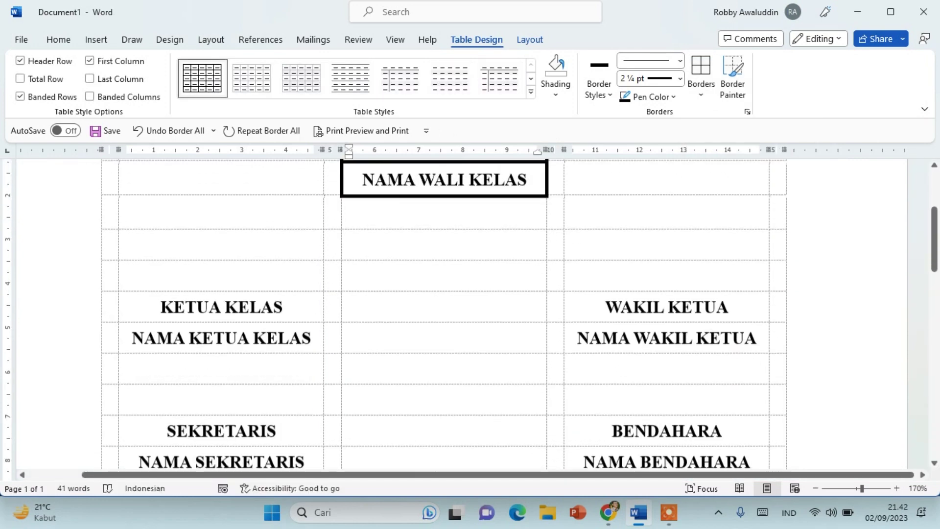
left_click_drag(221, 288, 221, 319)
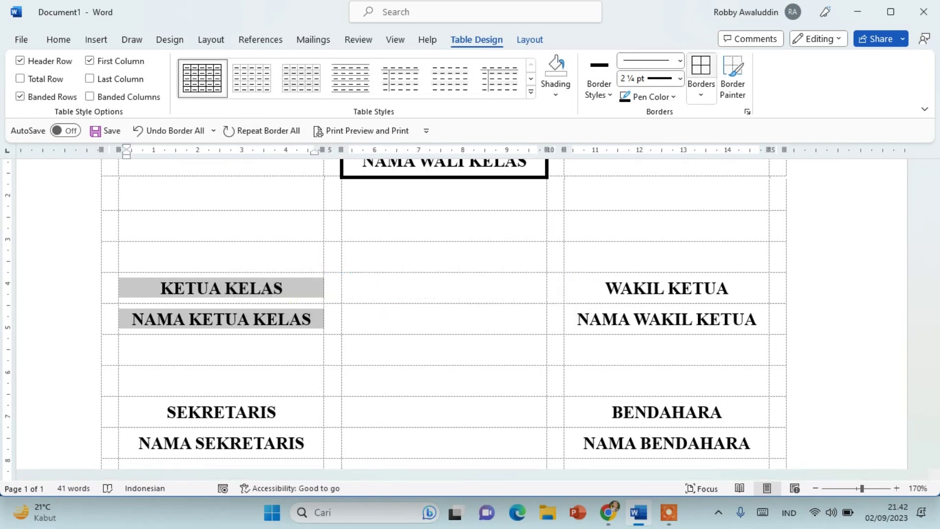
left_click(701, 68)
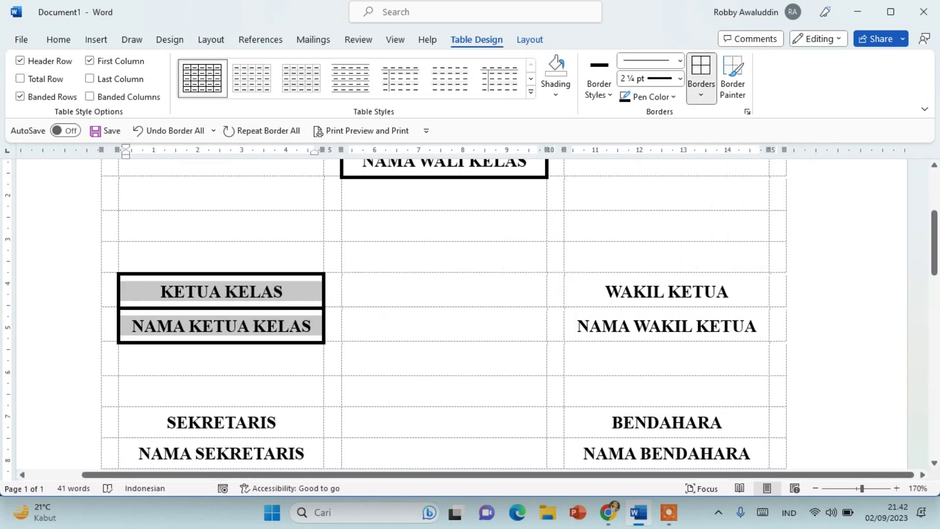
left_click_drag(666, 291, 666, 326)
left_click(701, 68)
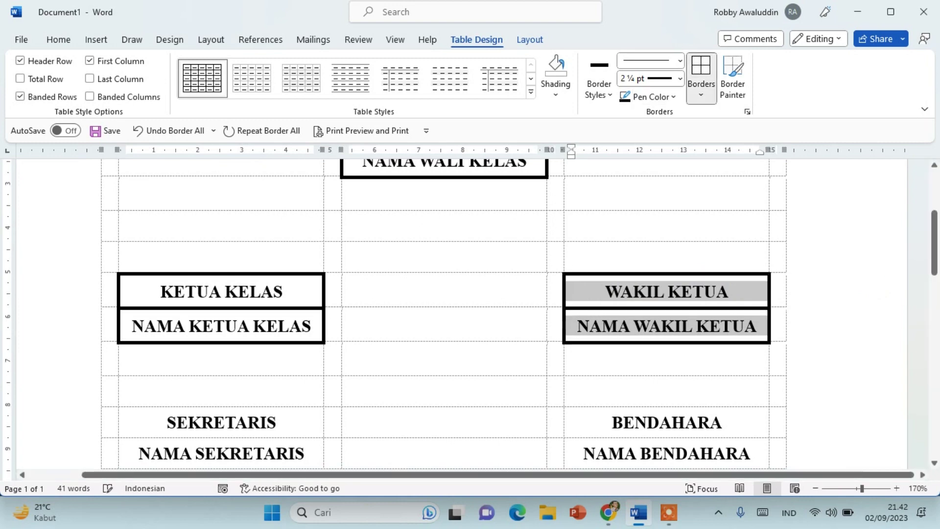
Repeat the thick borders with F4 on the SEKRETARIS, BENDAHARA, SIE KETERTIBAN and SIE KEBERSIHAN pairs
scroll(443, 313, "down", 5)
left_click_drag(220, 255, 220, 286)
key("F4")
left_click_drag(666, 258, 666, 293)
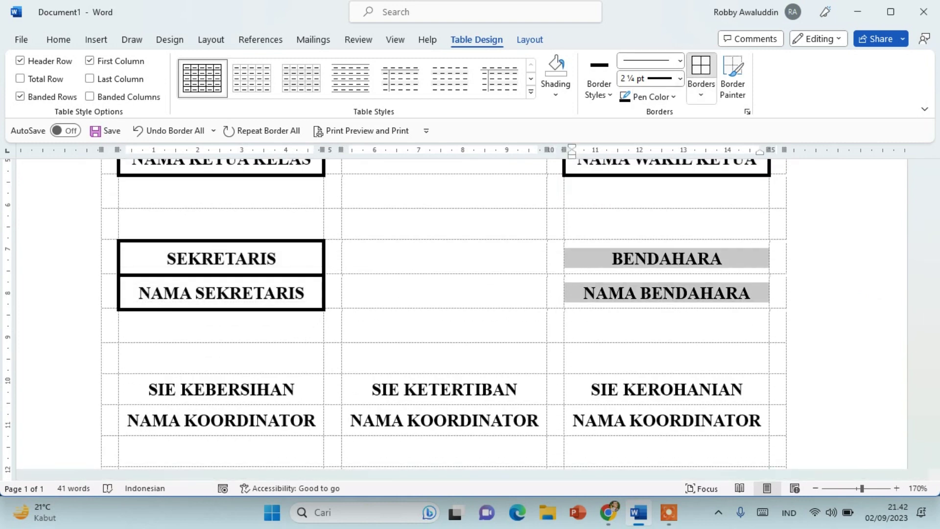
key("F4")
left_click_drag(665, 389, 665, 420)
key("F4")
left_click_drag(443, 389, 444, 420)
key("F4")
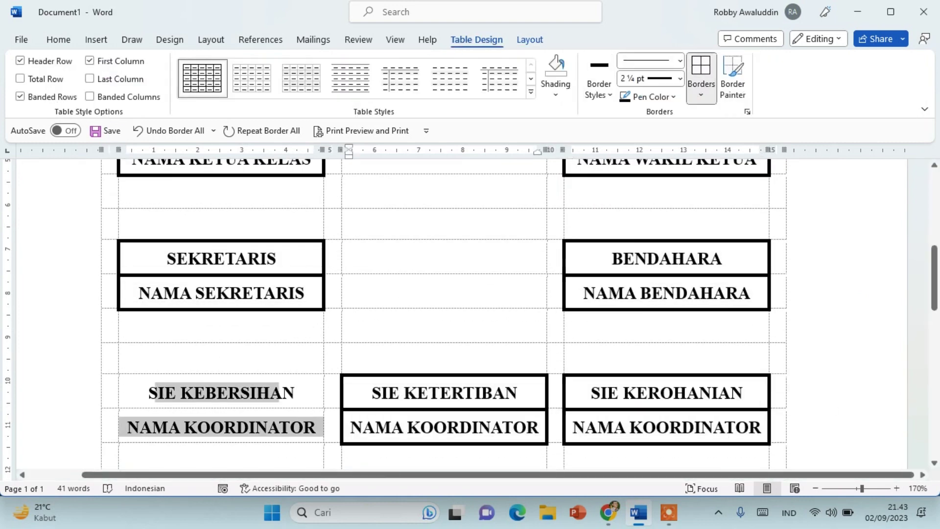
left_click_drag(220, 420, 221, 392)
key("F4")
Extend the thick borders to the SIE OLAHRAGA and SIE KEAMANAN cell pairs
scroll(443, 313, "down", 5)
left_click_drag(221, 360, 221, 394)
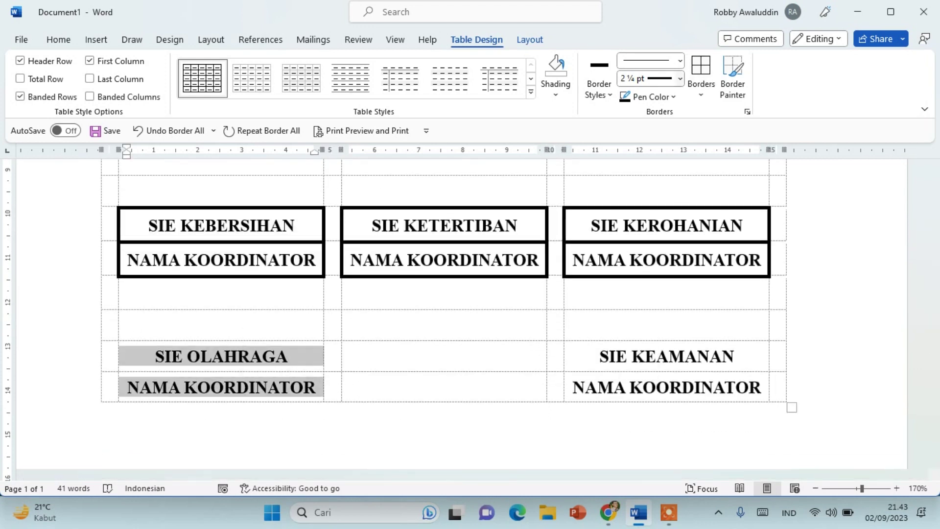
key("F4")
left_click_drag(666, 360, 665, 394)
key("F4")
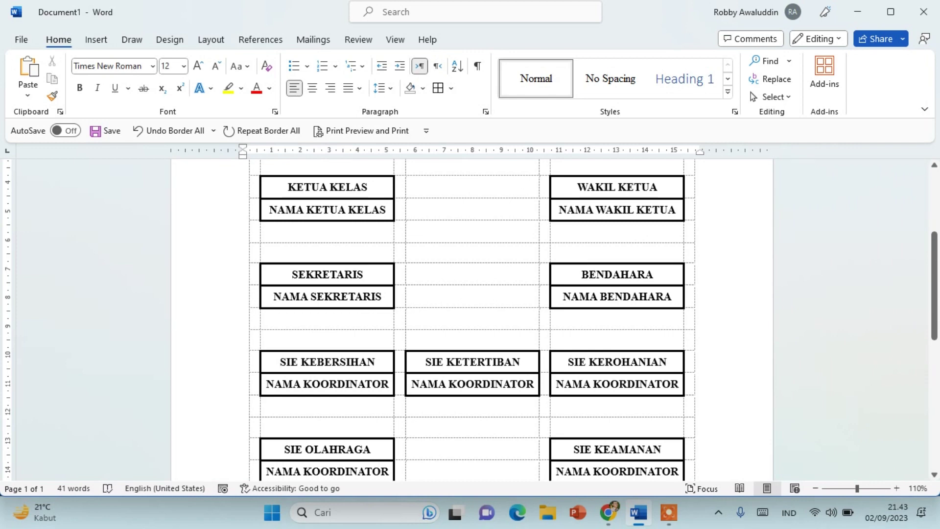
scroll(470, 318, "down", 1)
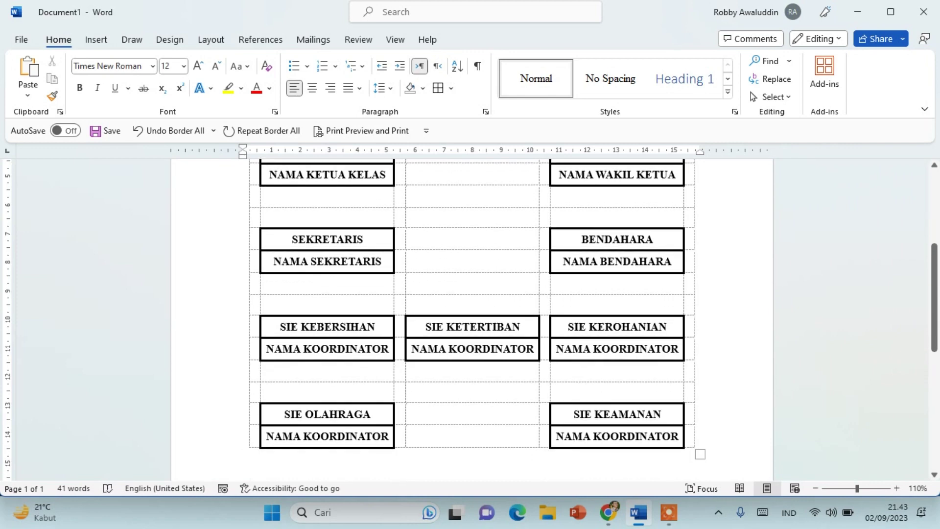
scroll(470, 318, "up", 2)
scroll(470, 318, "up", 2)
scroll(470, 318, "up", 1)
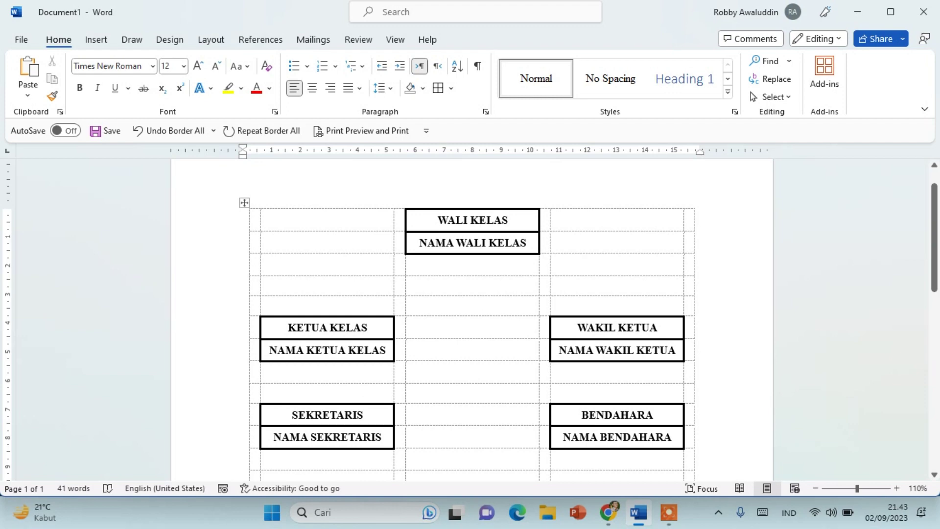
Shade the WALI KELAS title cell light green and select the KETUA KELAS cell
left_click(472, 220)
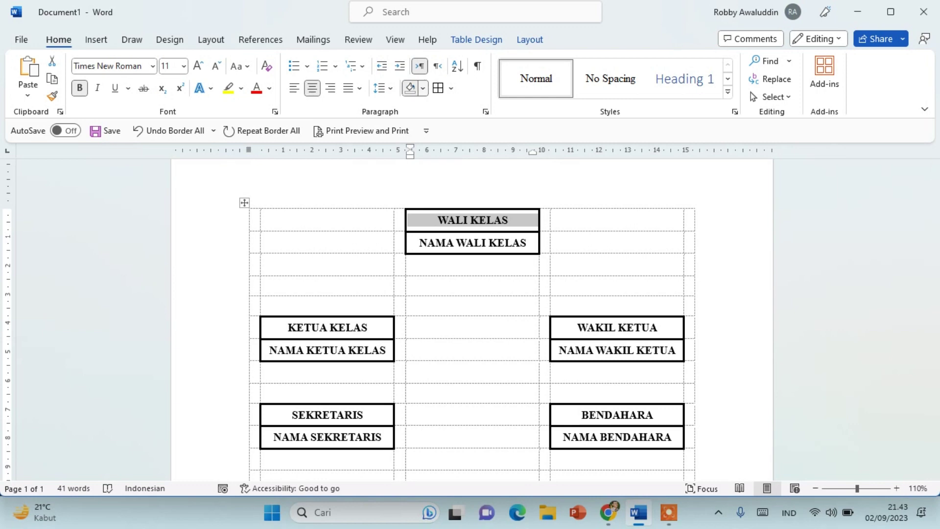
left_click(423, 88)
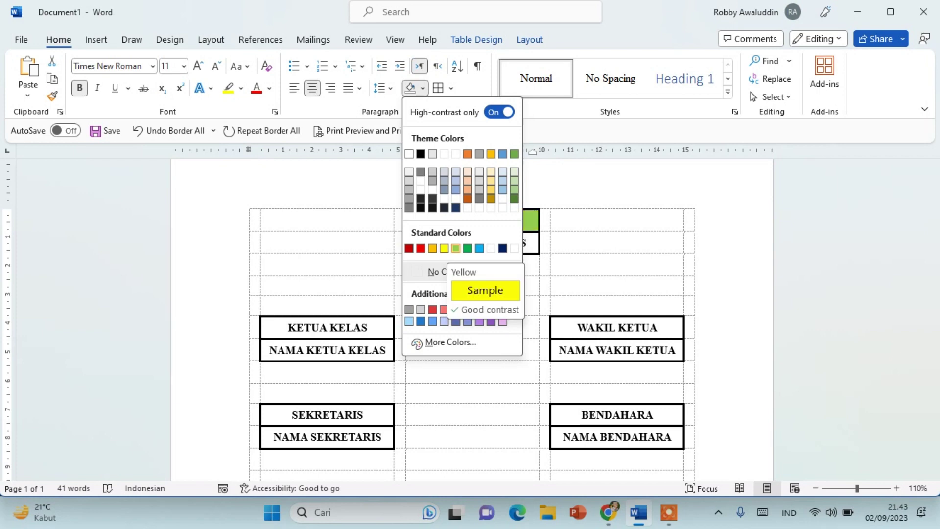
left_click(491, 309)
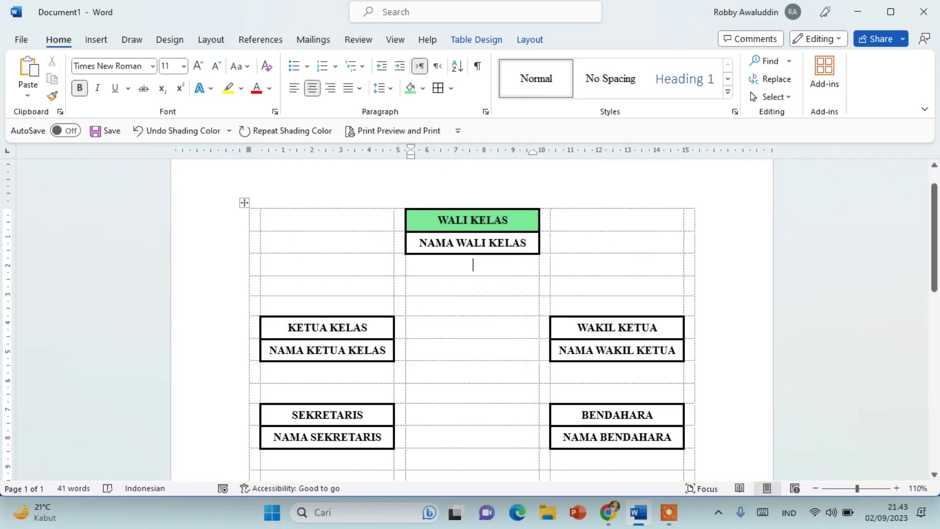
left_click(288, 327)
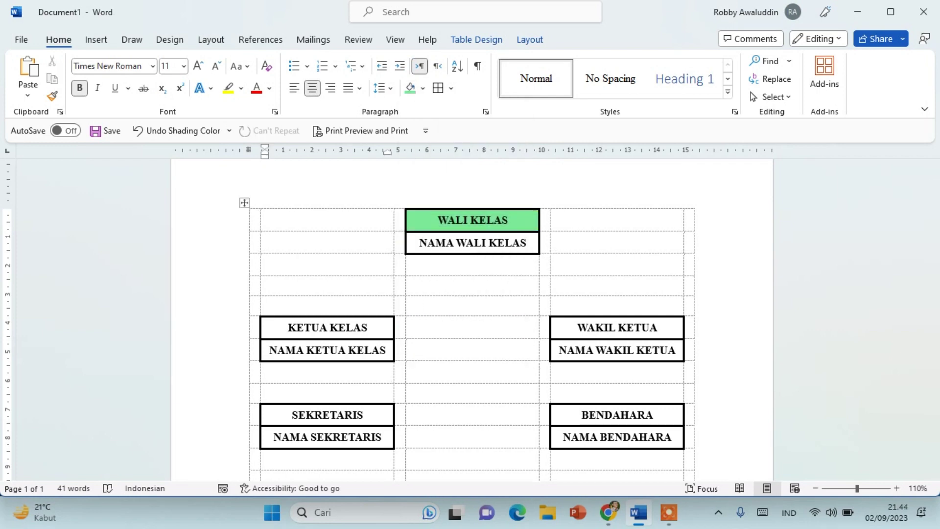
triple_click(327, 328)
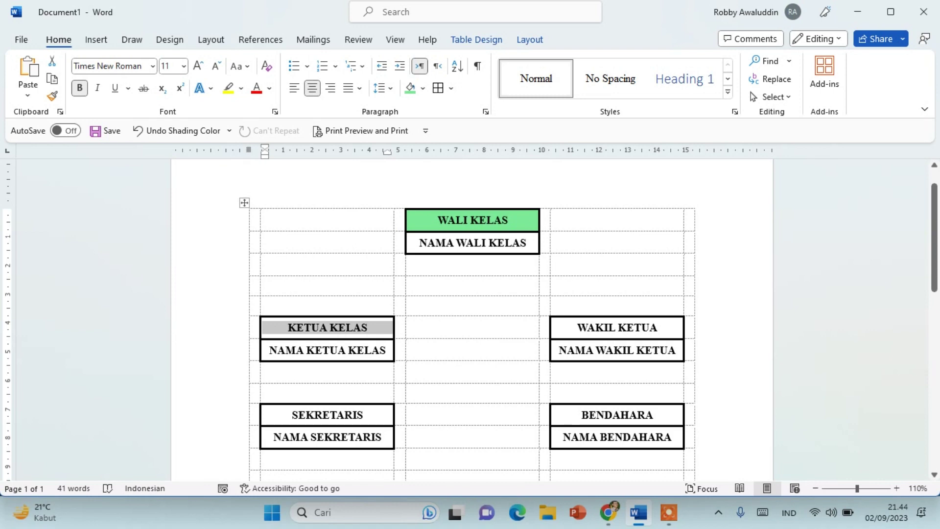
Multi-select the WAKIL KETUA, BENDAHARA, SEKRETARIS and all SIE title cells through SIE KEAMANAN
left_click(617, 327)
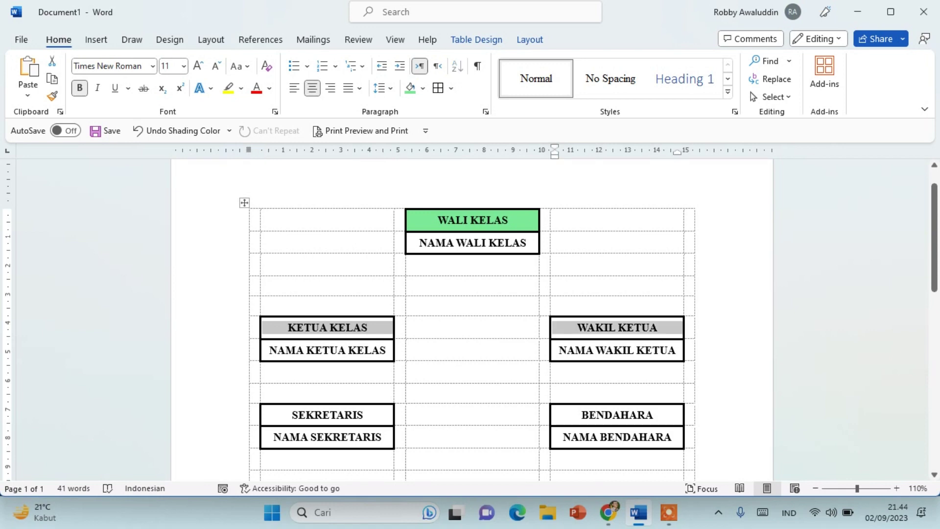
left_click(617, 415)
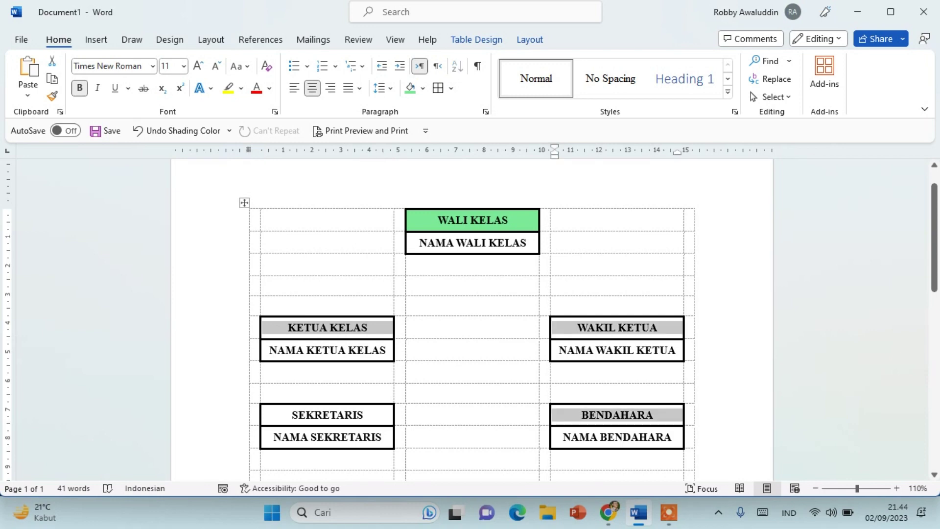
left_click(327, 414, "ctrl")
scroll(472, 321, "down", 1)
scroll(472, 320, "down", 2)
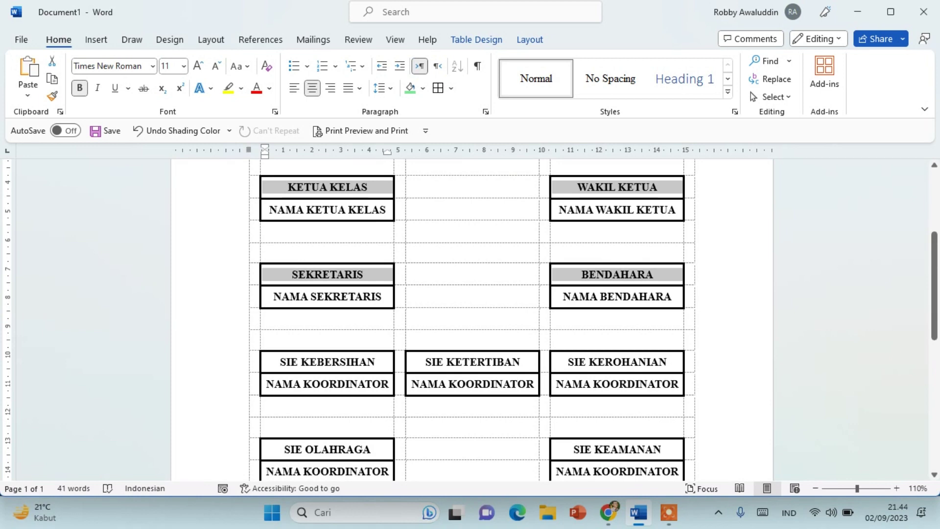
left_click(326, 362, "ctrl")
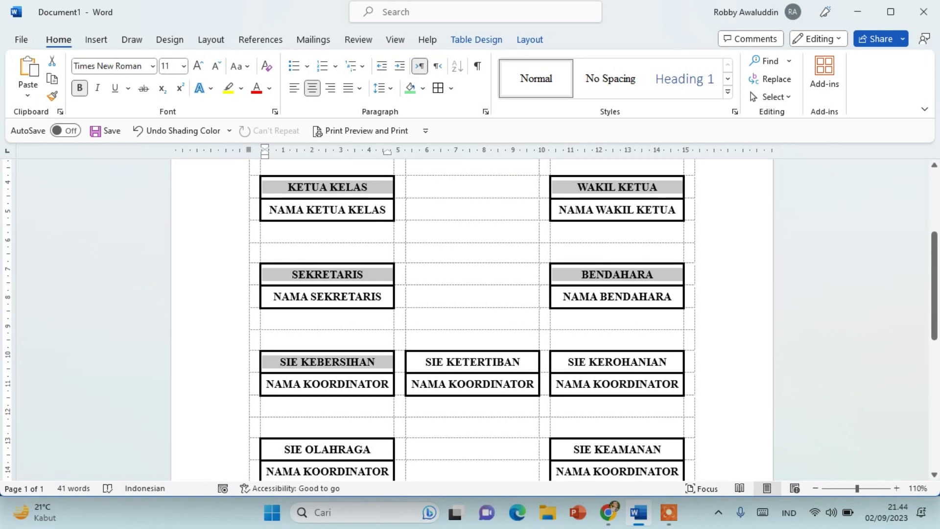
left_click(472, 361, "ctrl")
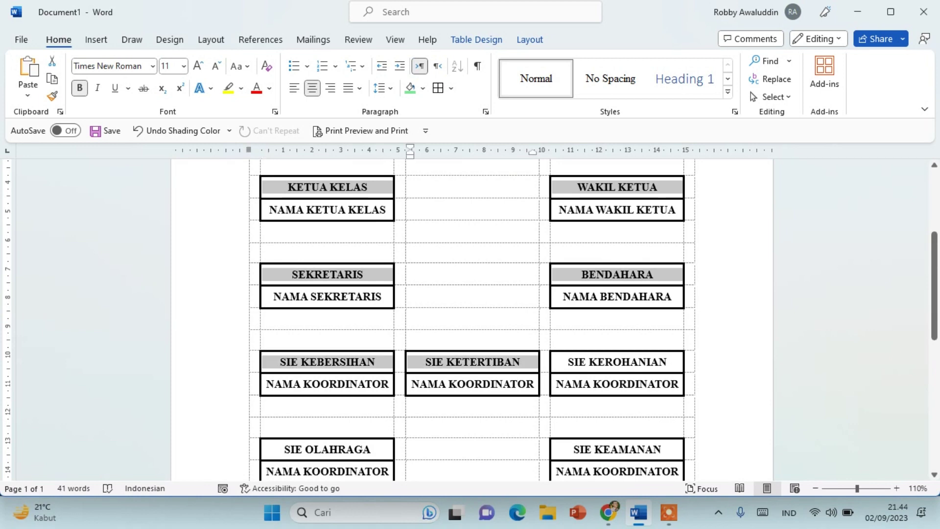
left_click(617, 361, "ctrl")
scroll(616, 361, "down", 2)
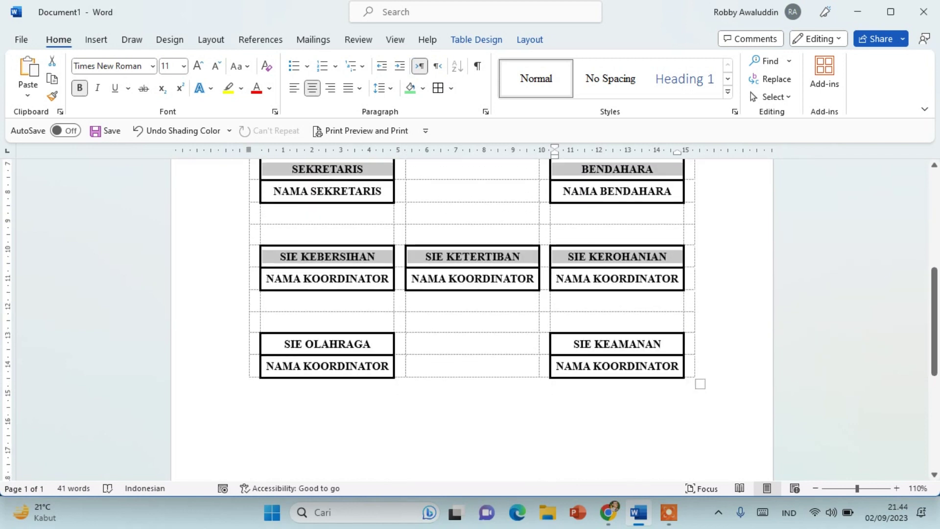
left_click(617, 343, "ctrl")
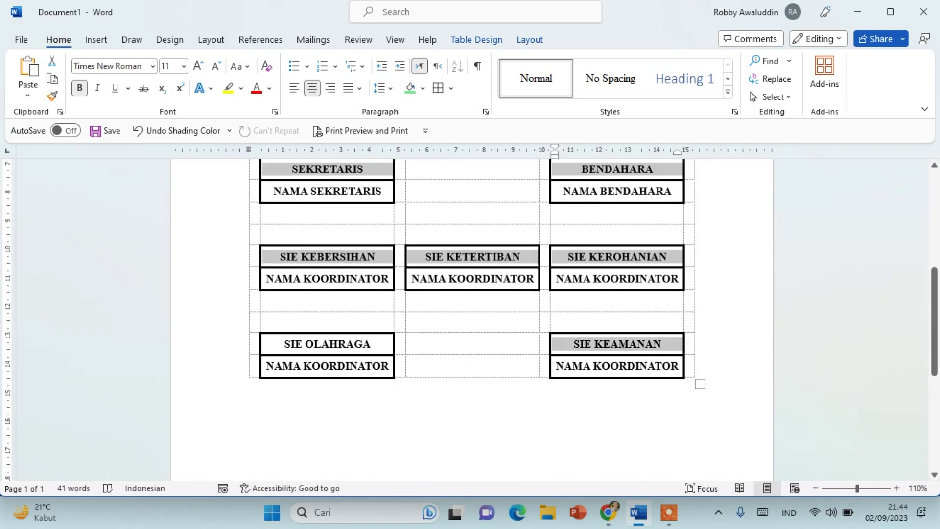
scroll(472, 319, "up", 2)
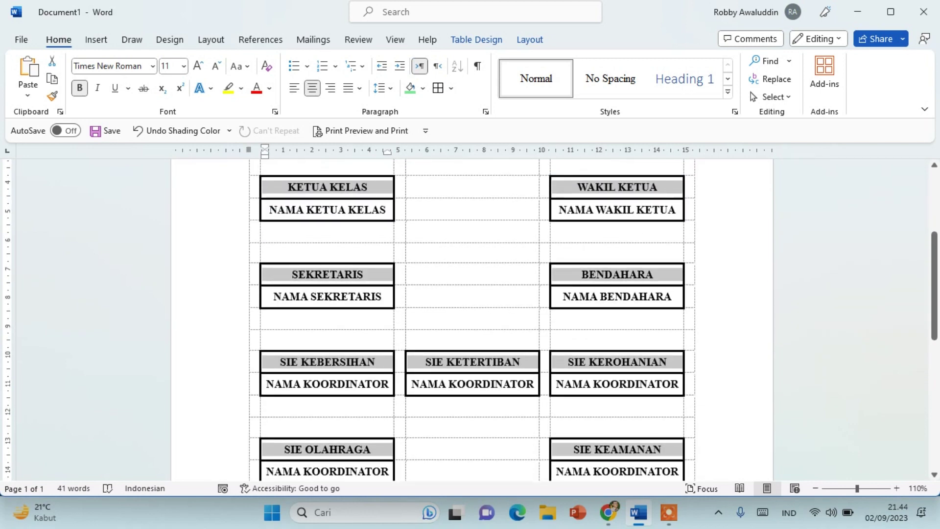
scroll(472, 318, "up", 1)
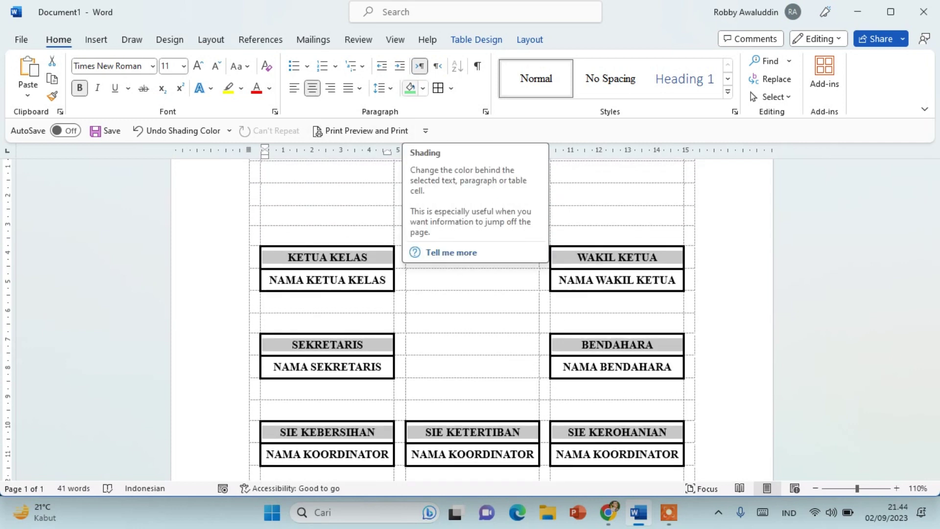
Apply the same light green shading to all selected title cells and review the document
left_click(417, 89)
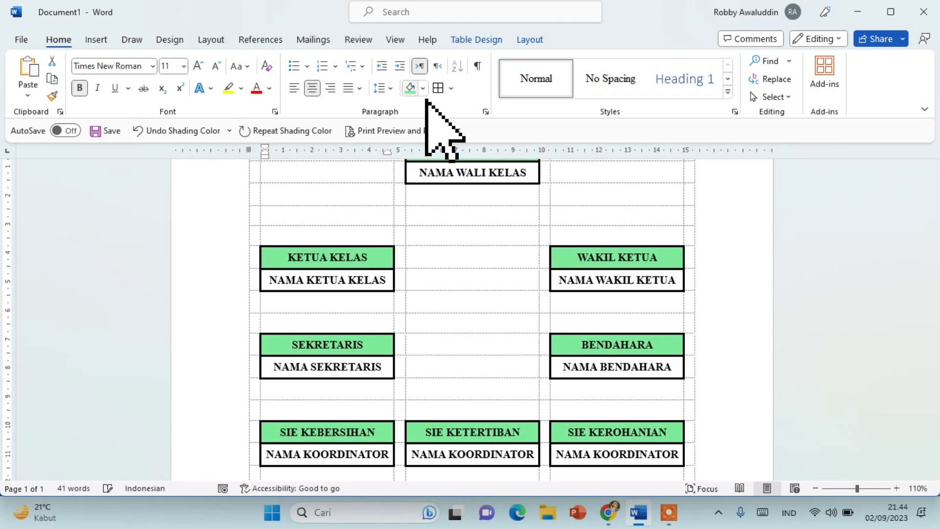
scroll(425, 101, "down", 3)
key("ctrl+End")
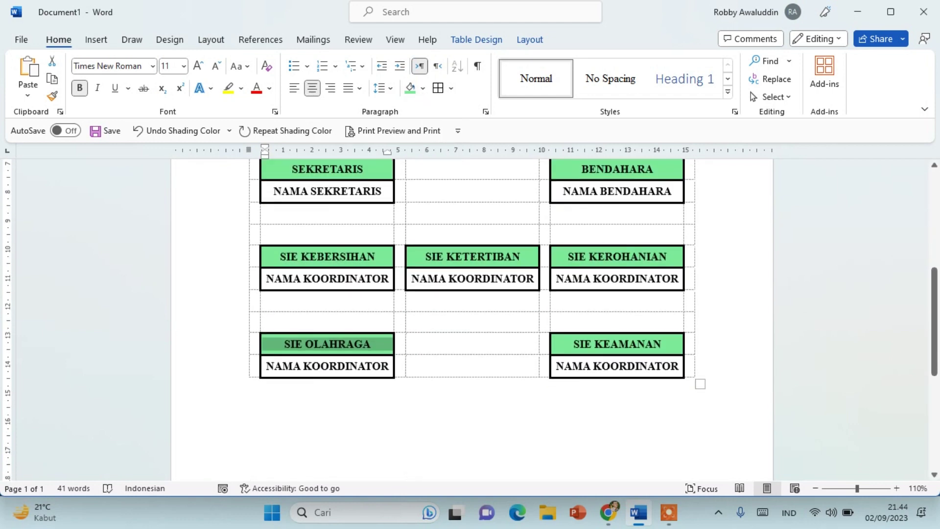
key("ctrl+Home")
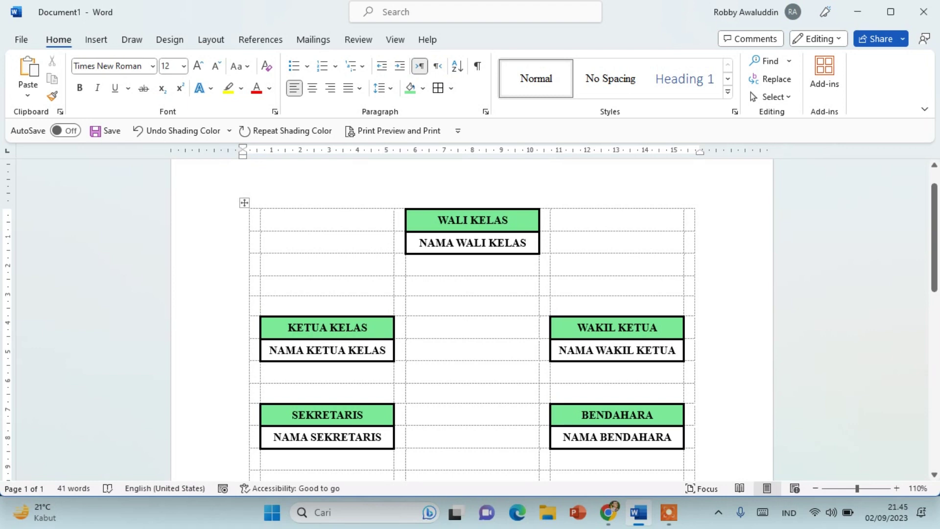
scroll(471, 318, "down", 3)
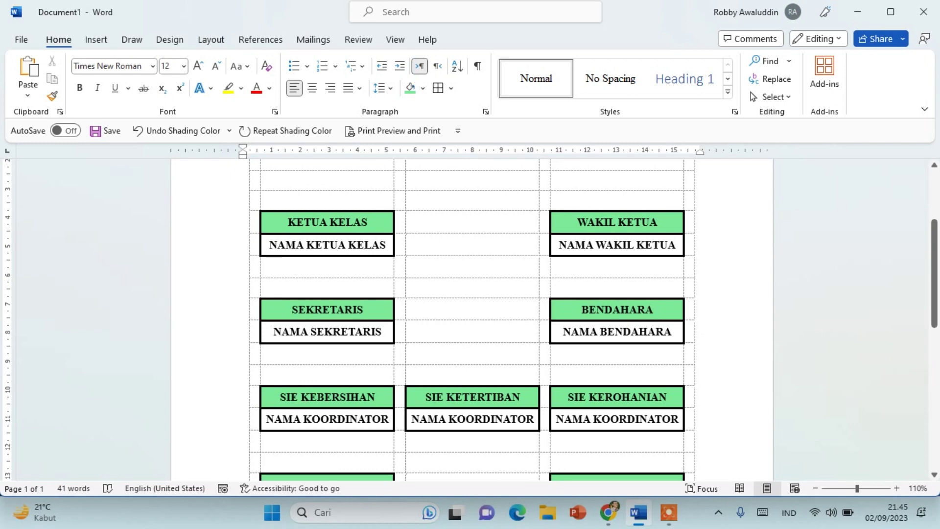
scroll(471, 318, "up", 2)
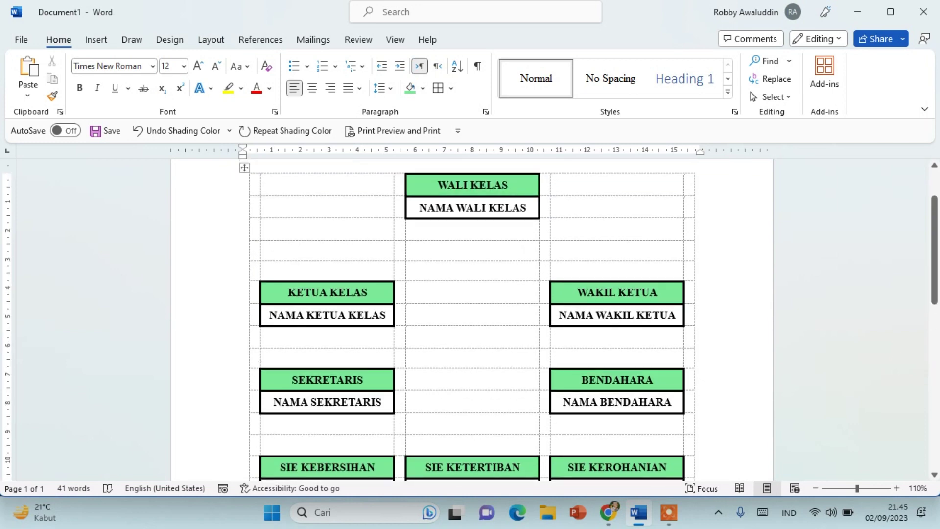
Split the middle-column gap cells below NAMA WALI KELAS into 2 columns and 11 rows
left_click_drag(472, 229, 473, 445)
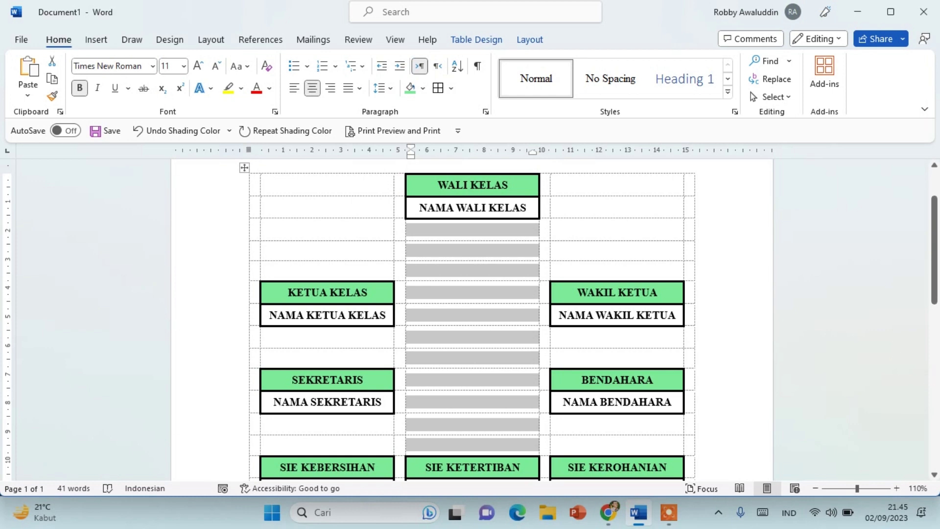
scroll(471, 318, "down", 2)
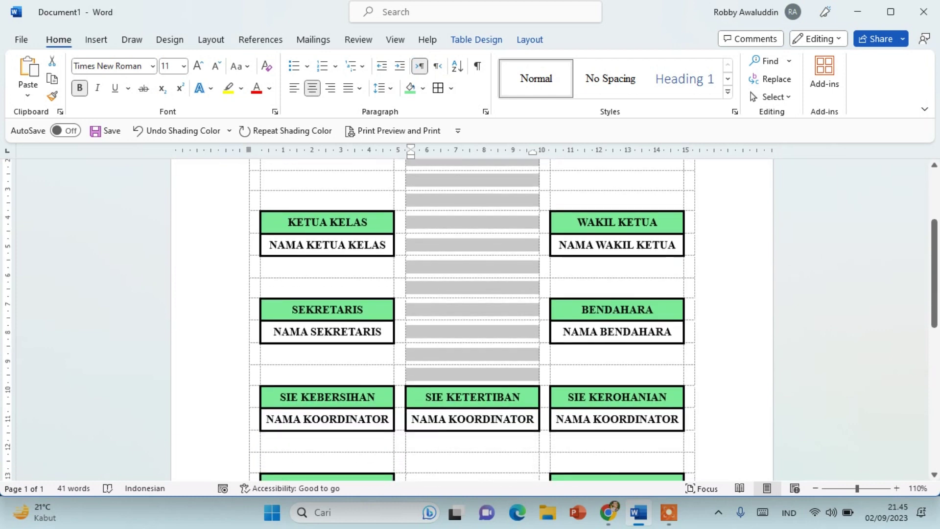
scroll(471, 319, "up", 1)
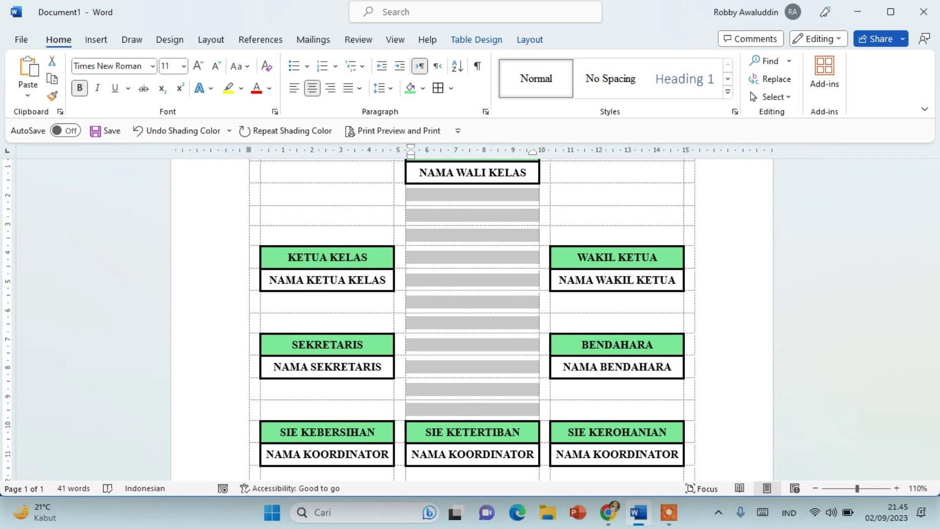
left_click(529, 39)
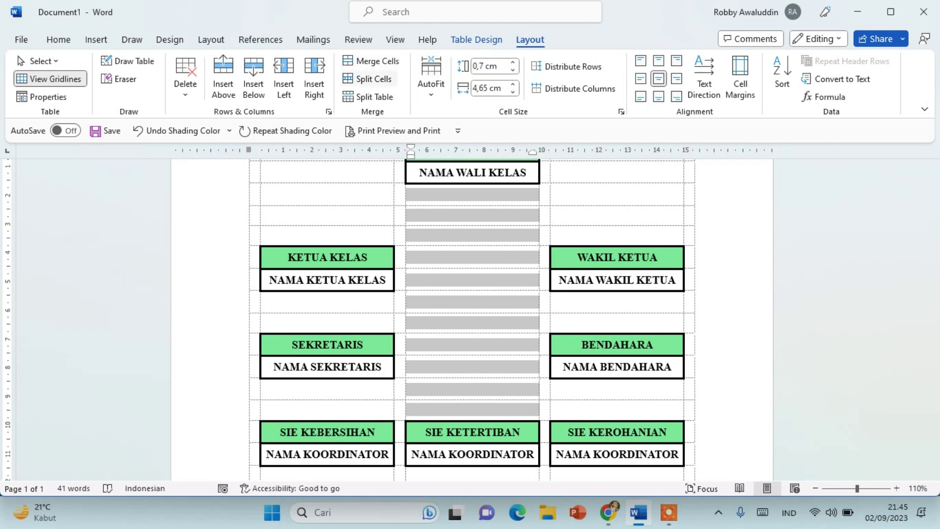
left_click(372, 79)
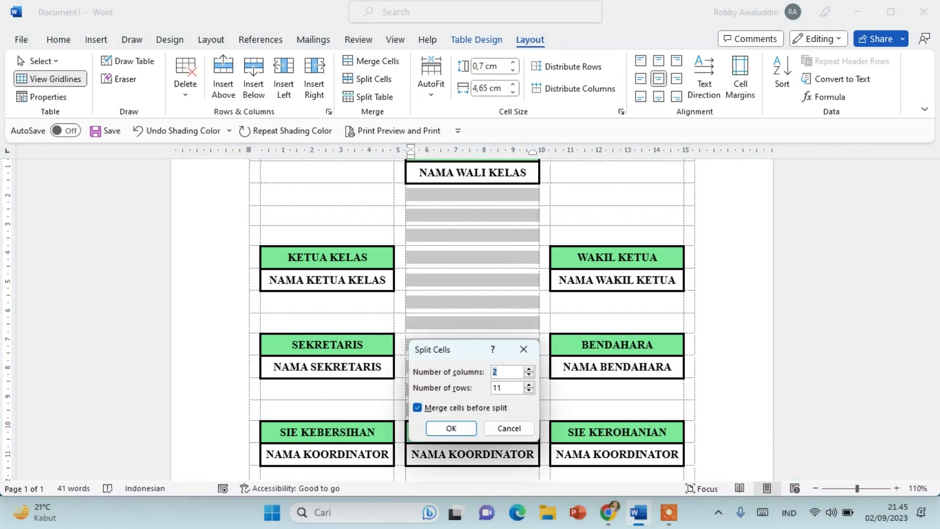
left_click_drag(441, 349, 467, 198)
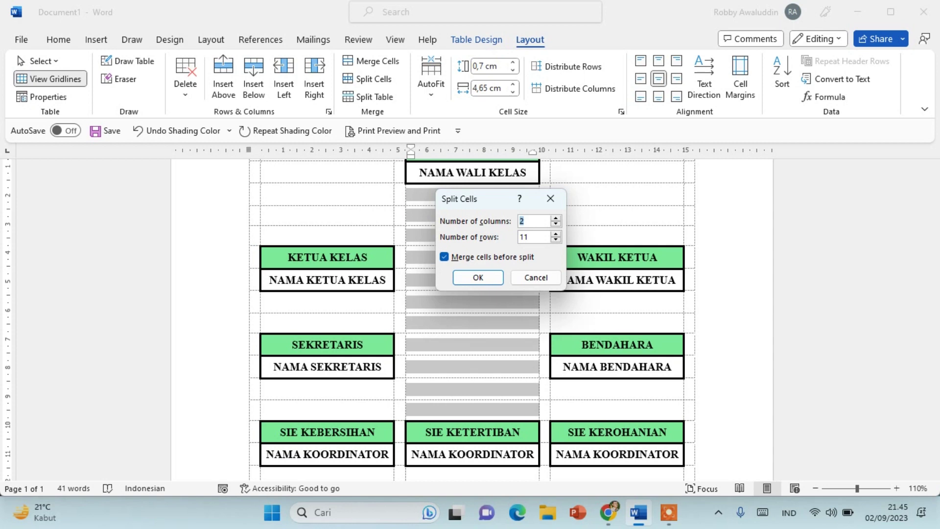
left_click_drag(468, 199, 609, 213)
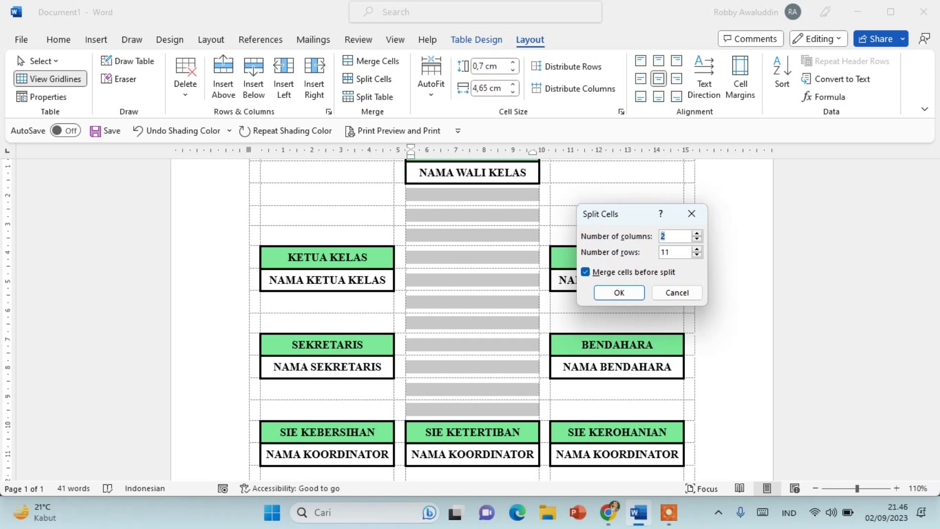
key("Return")
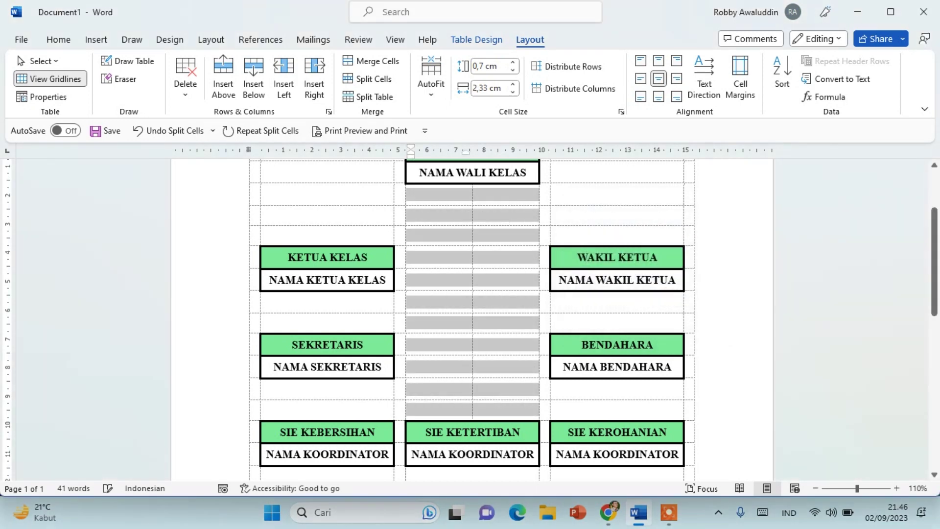
left_click(439, 195)
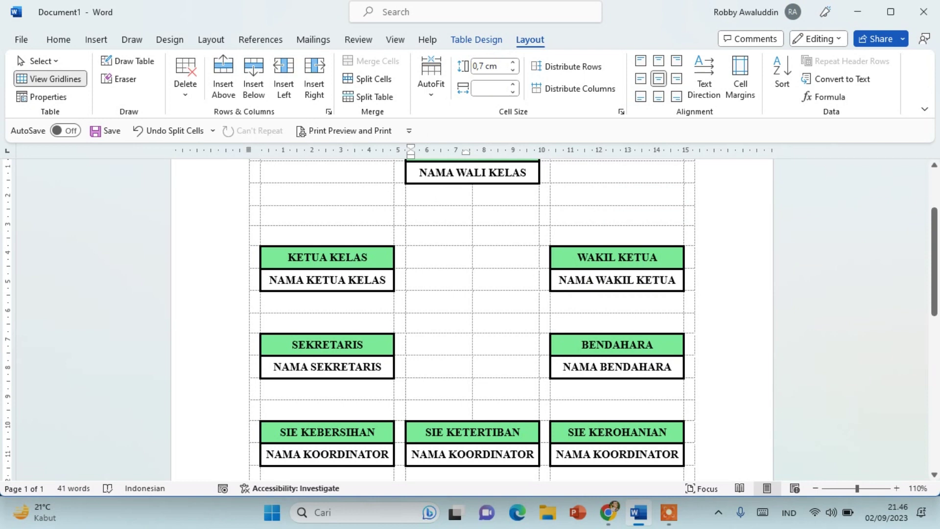
Give the ten left-half gap cells a right border as the vertical connector down to SIE KETERTIBAN
scroll(471, 318, "up", 1)
scroll(472, 318, "down", 2)
scroll(471, 318, "up", 1)
scroll(471, 318, "down", 1)
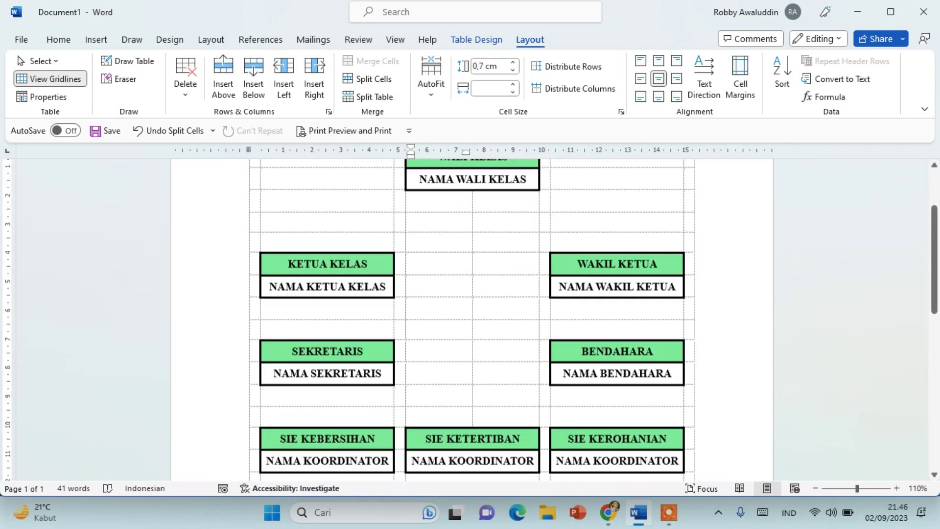
scroll(471, 318, "down", 1)
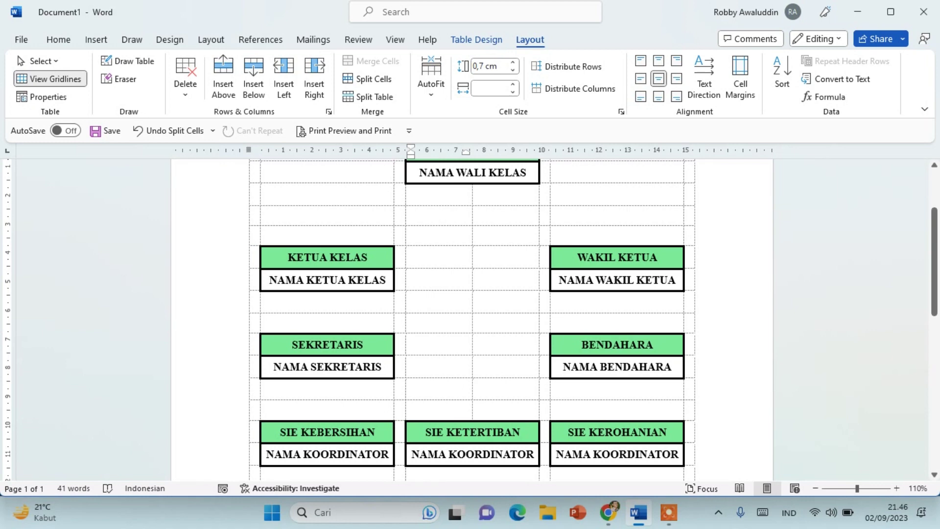
key("shift+Down")
key("shift+Down")
key("shift+Down")
key("shift+Down")
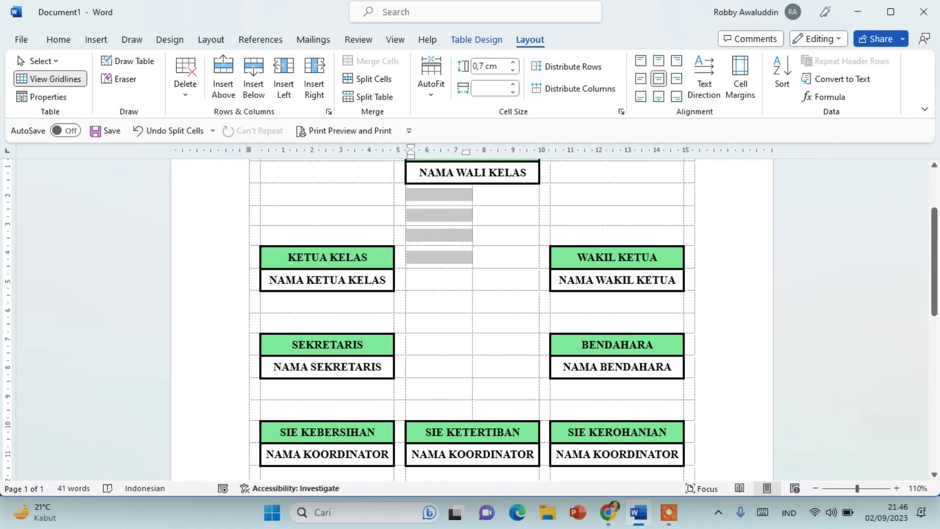
key("shift+Down")
key("shift+Down")
key("shift+Down")
key("shift+Down")
key("shift+Down")
key("shift+Down")
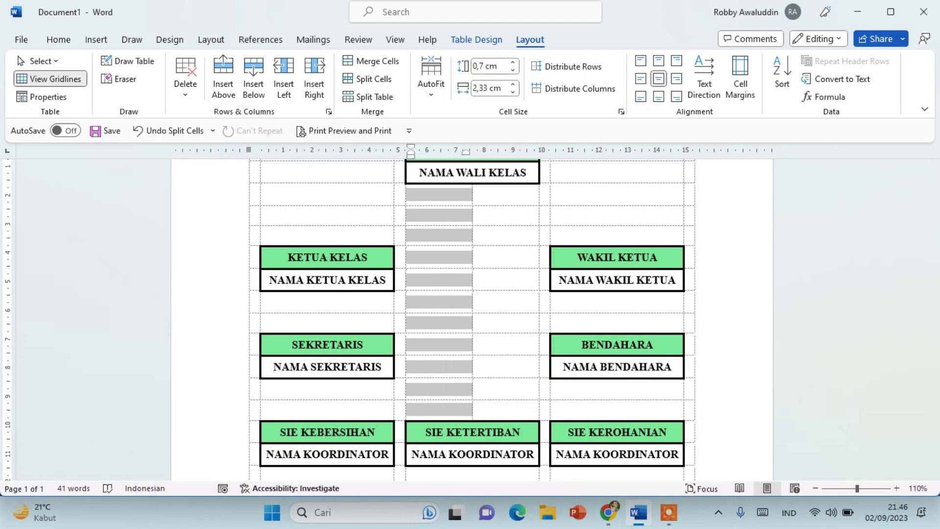
key("alt+j")
key("t")
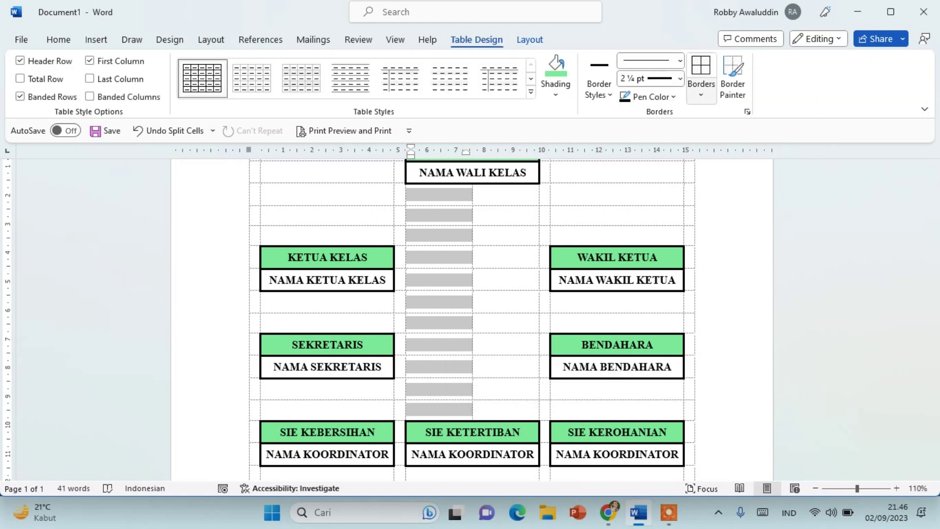
left_click(701, 93)
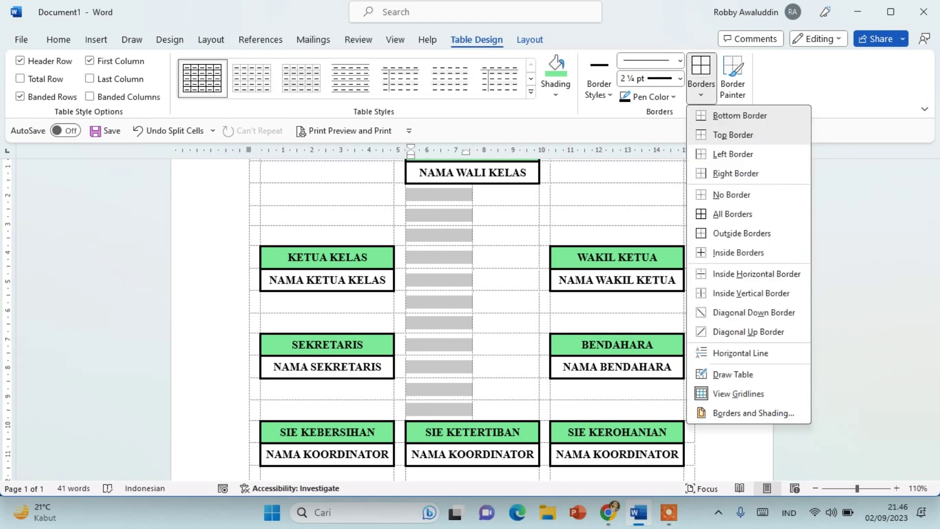
left_click(735, 173)
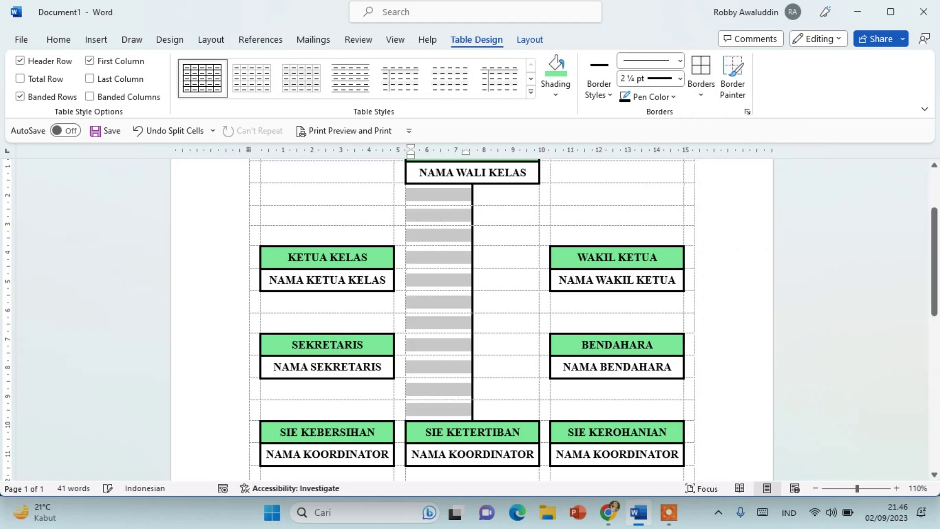
left_click(507, 194)
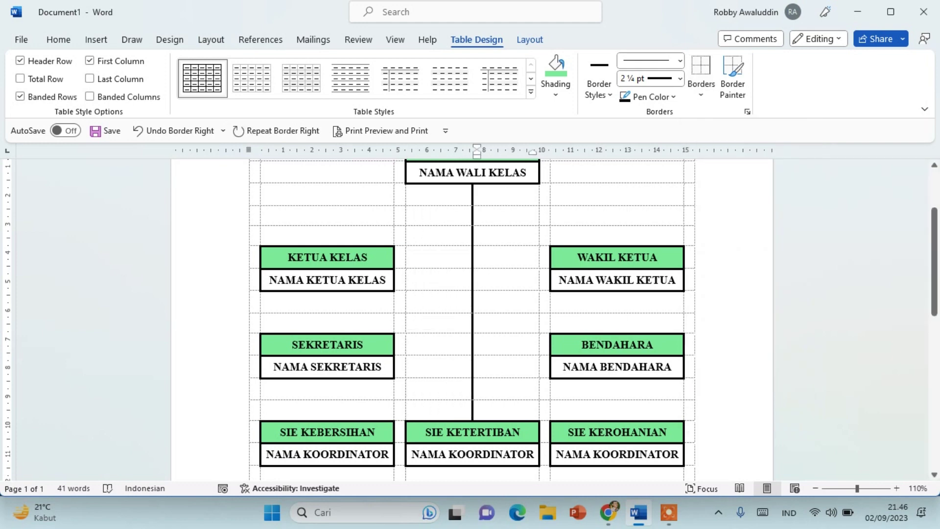
Add top-border crossbars between the KETUA/WAKIL KETUA and SEKRETARIS/BENDAHARA name boxes
scroll(472, 318, "up", 3)
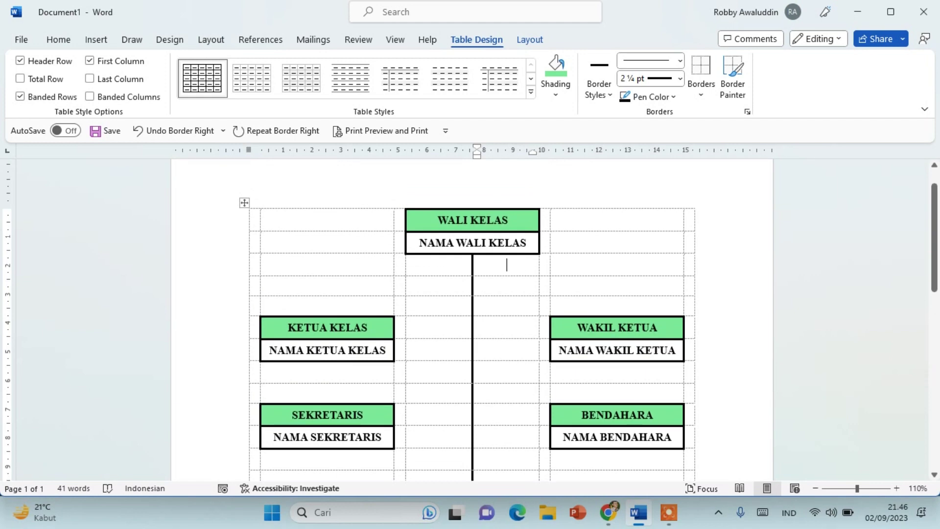
scroll(472, 318, "down", 4)
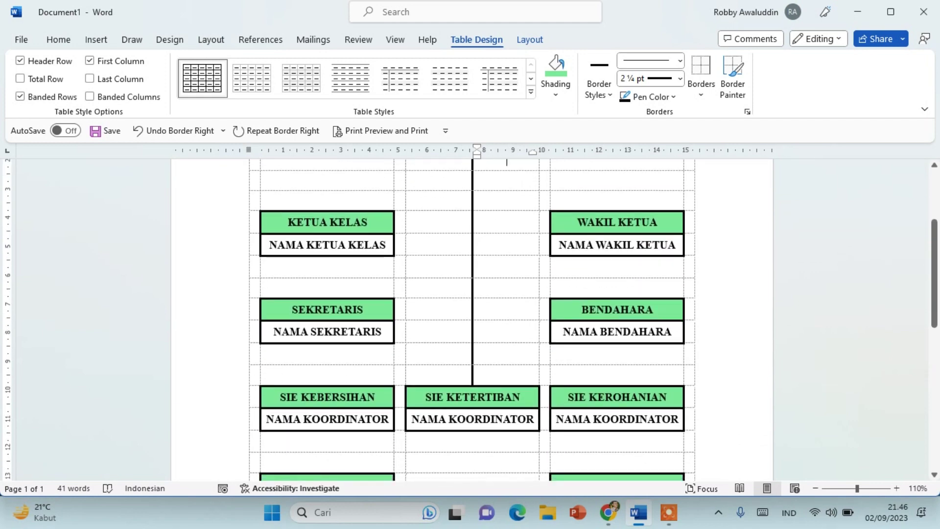
scroll(473, 319, "up", 2)
scroll(472, 318, "up", 1)
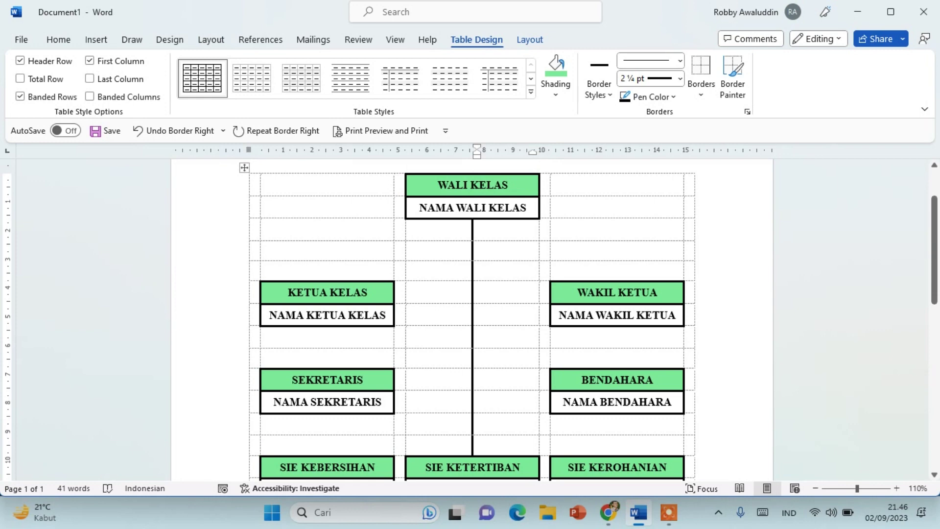
left_click_drag(396, 314, 547, 315)
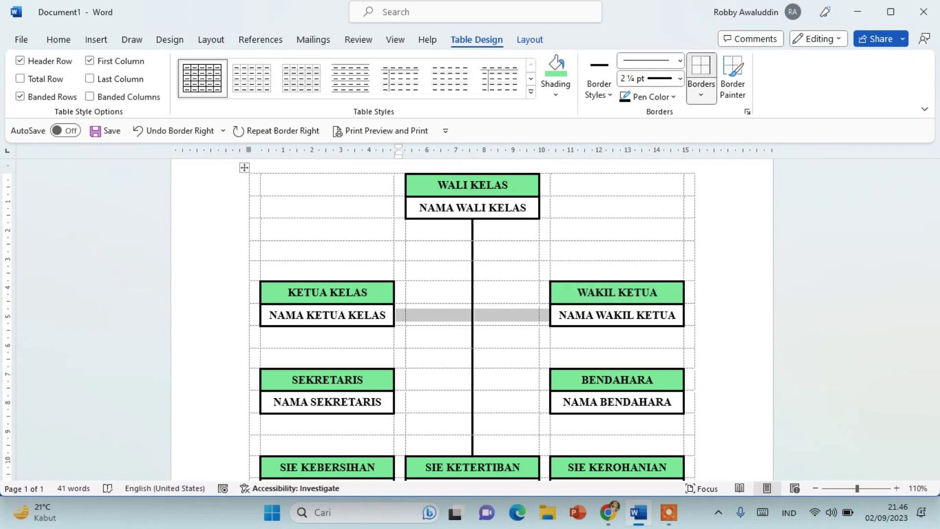
left_click(701, 95)
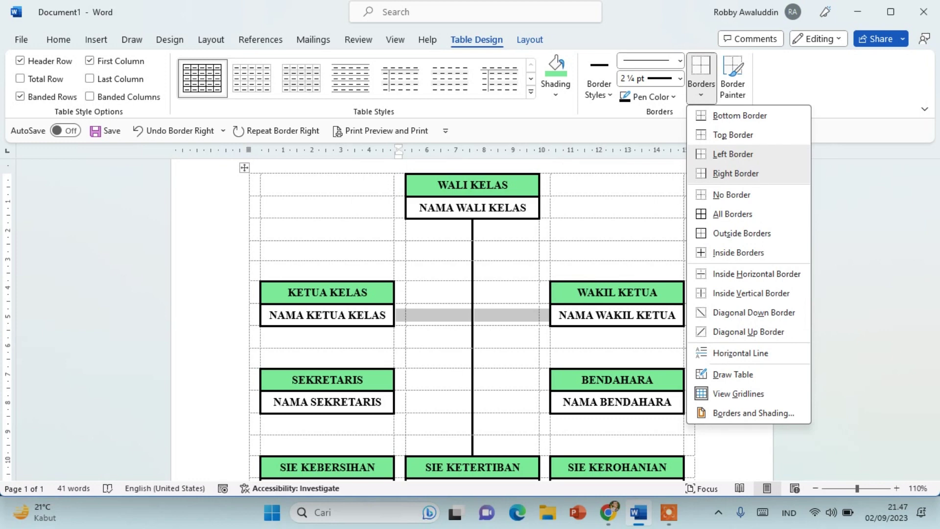
left_click(733, 135)
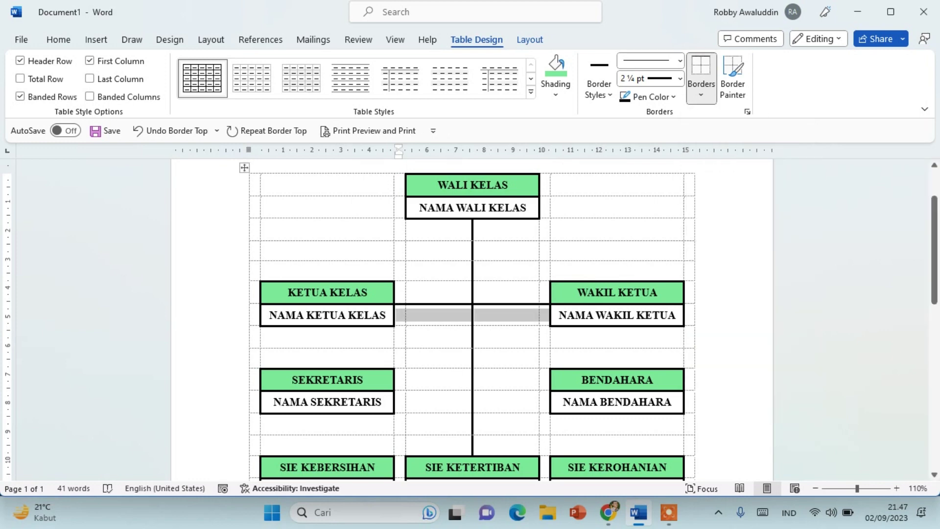
left_click(506, 292)
scroll(506, 292, "down", 3)
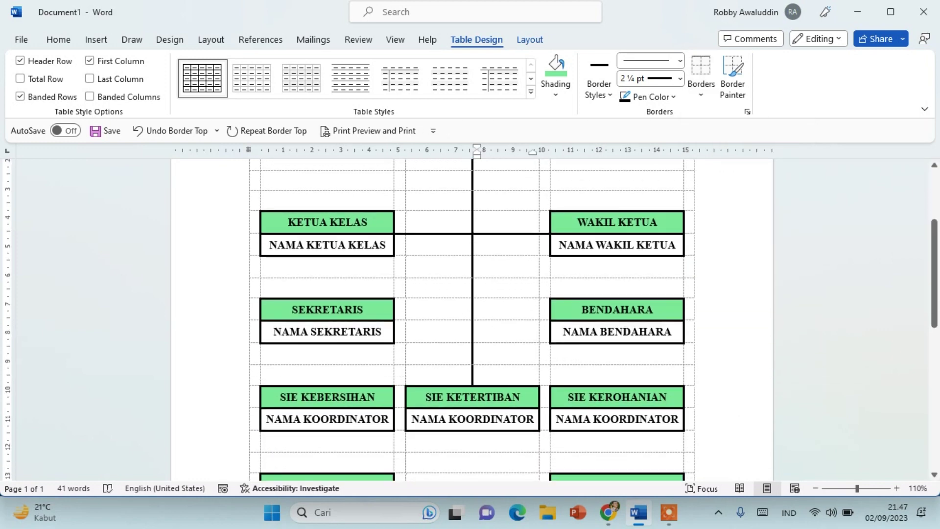
mouse_move(399, 331)
left_mouse_down()
mouse_move(617, 332)
mouse_move(543, 332)
left_mouse_up()
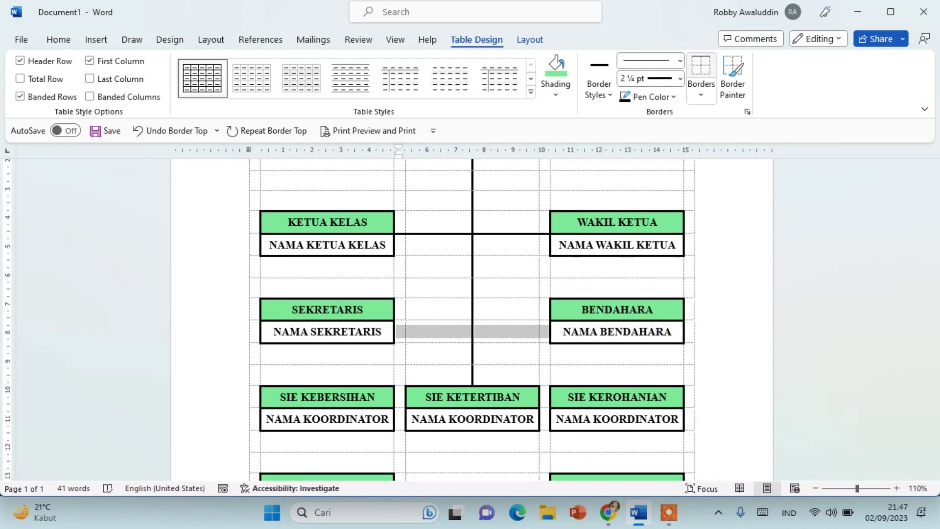
left_click(701, 68)
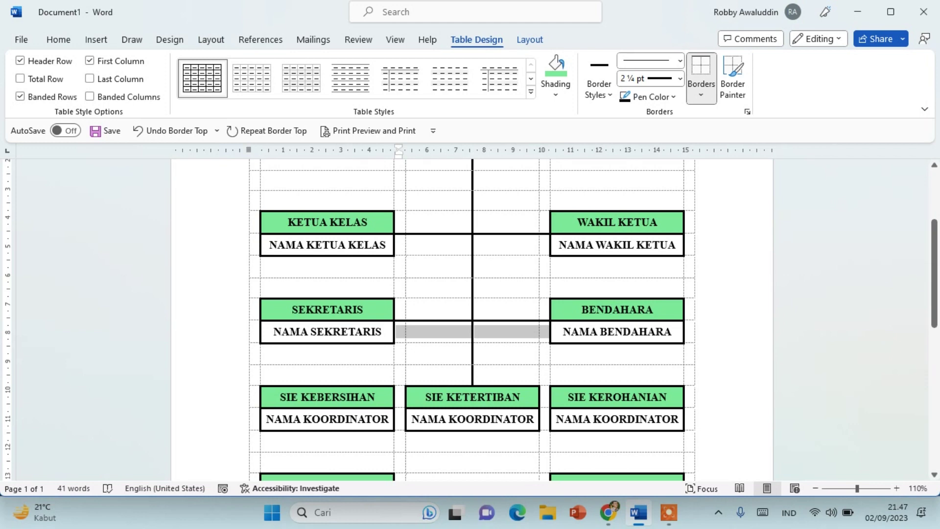
left_click(507, 287)
scroll(471, 318, "down", 3)
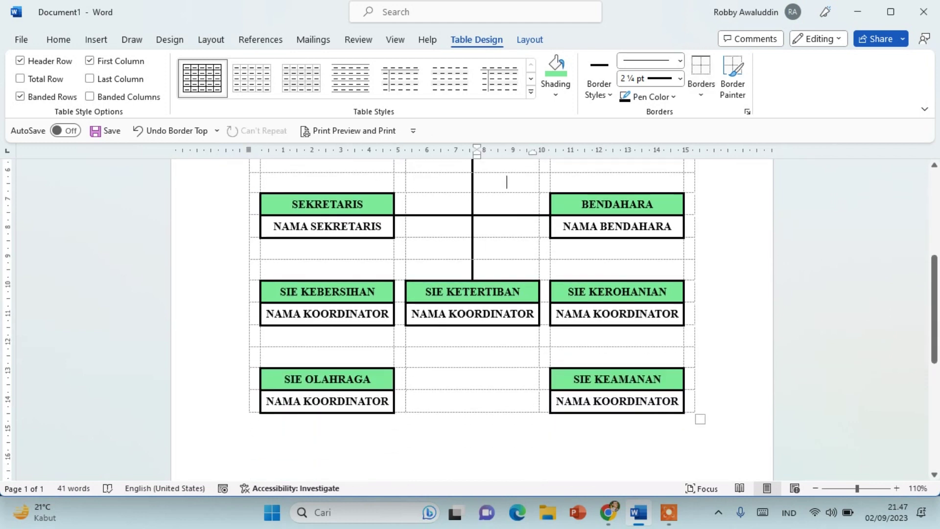
Split the empty cells above SIE KEBERSIHAN and SIE KEROHANIAN into two columns each
left_click(264, 269)
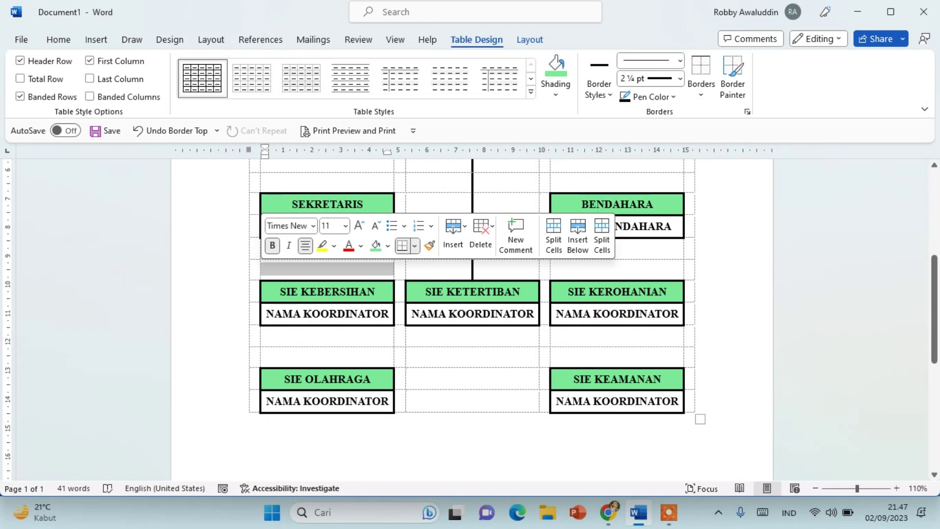
left_click(529, 39)
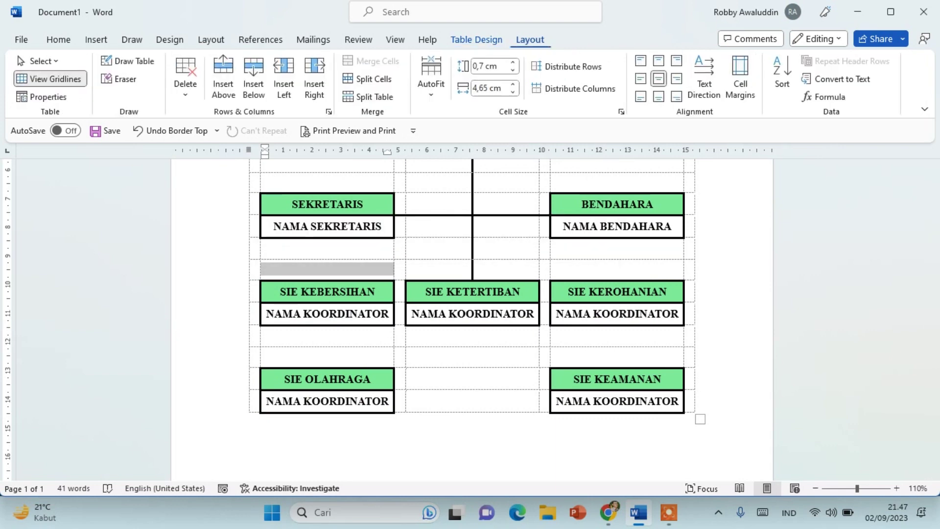
left_click(373, 79)
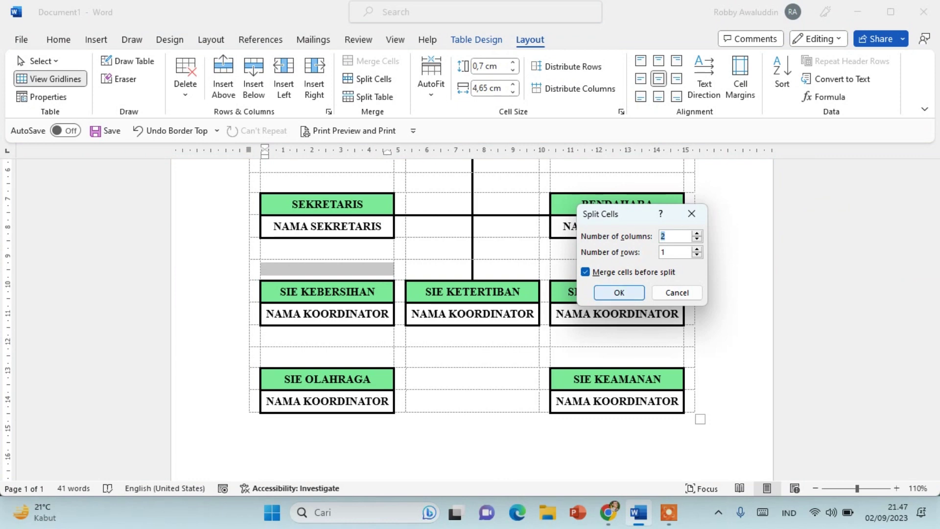
left_click(619, 293)
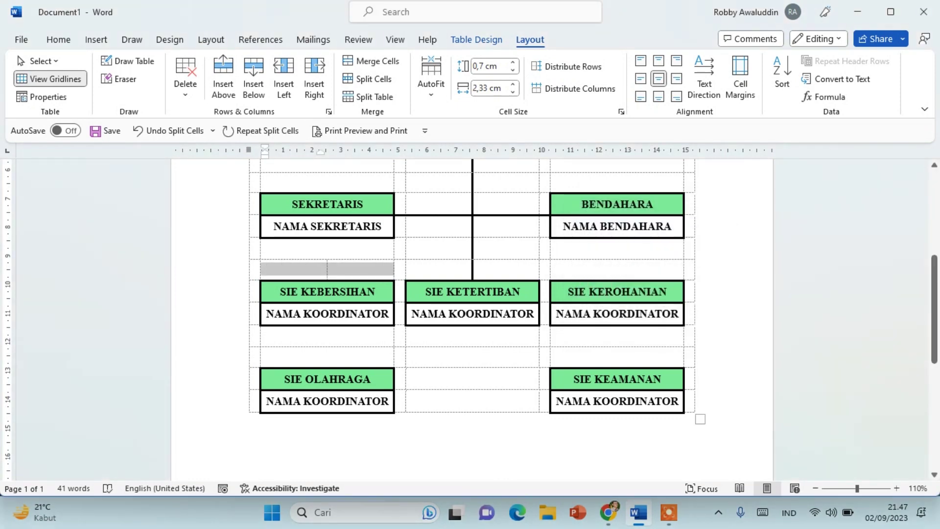
left_click(617, 269)
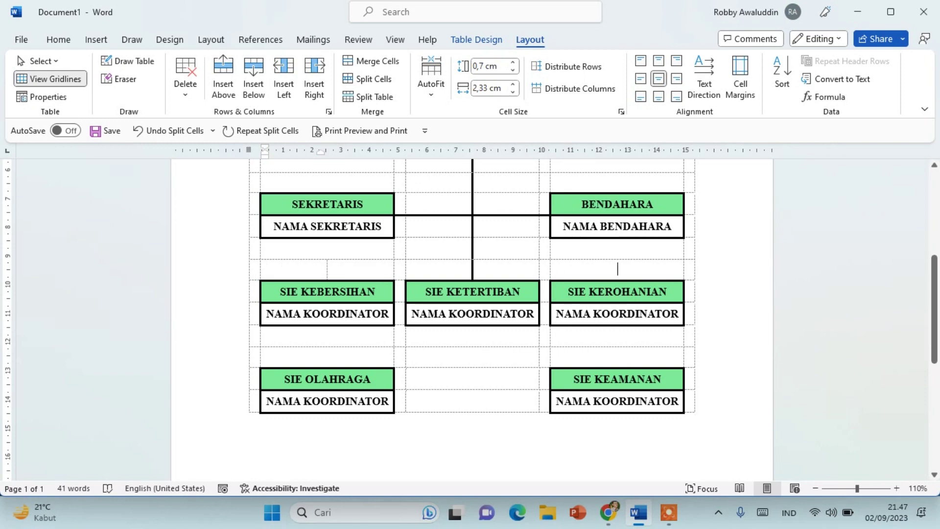
left_click(552, 269)
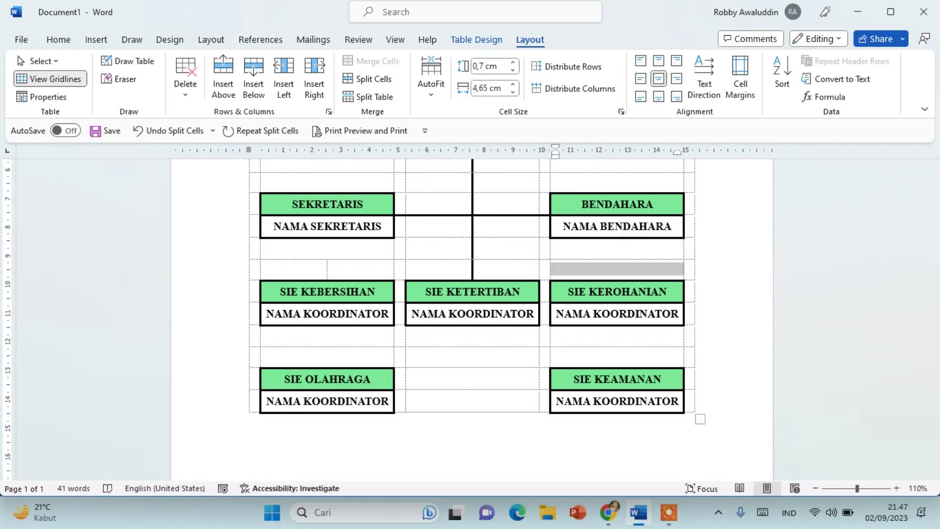
left_click(367, 79)
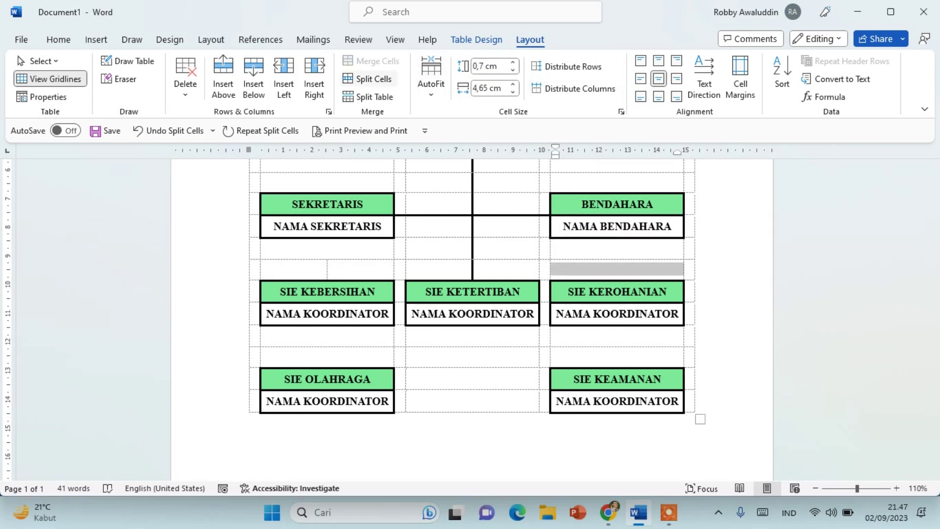
key("Return")
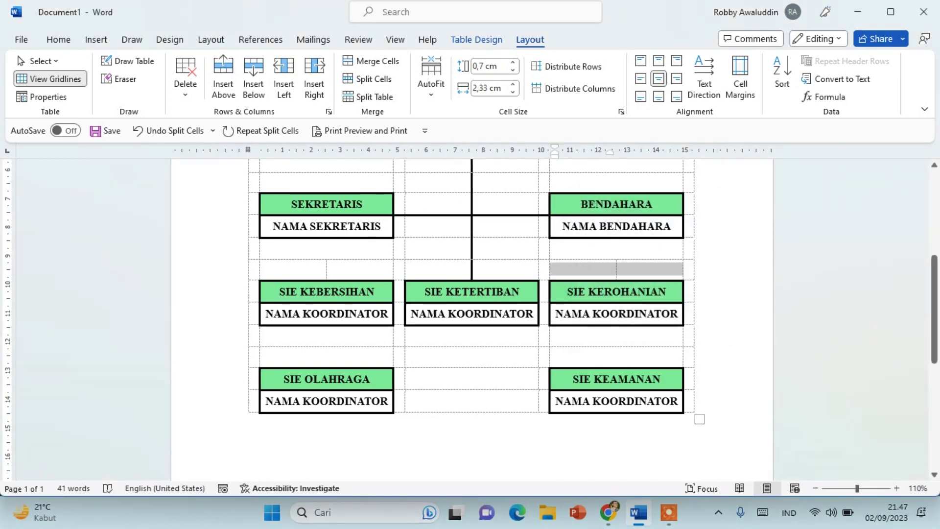
Select the gap-row cells spanning from the left box's centre to the right box's centre
left_click(360, 269)
left_click(293, 269)
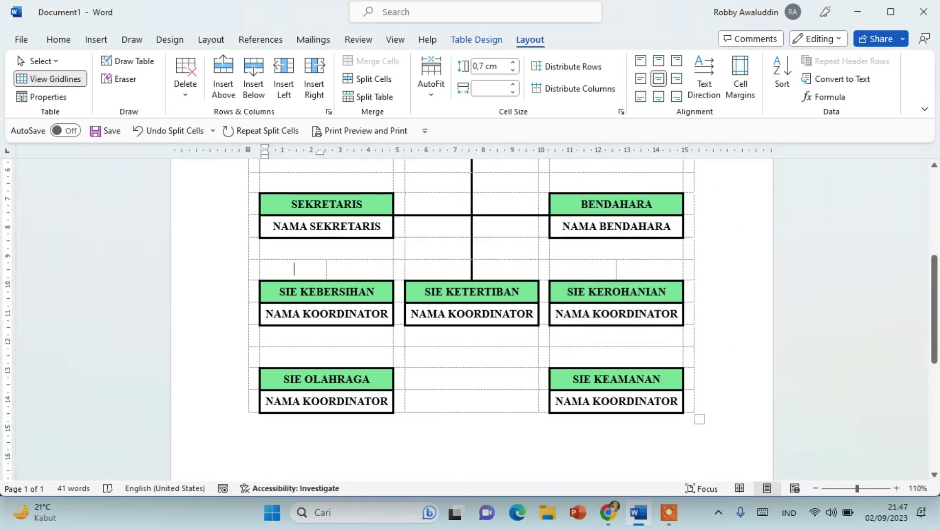
left_click_drag(343, 269, 577, 269)
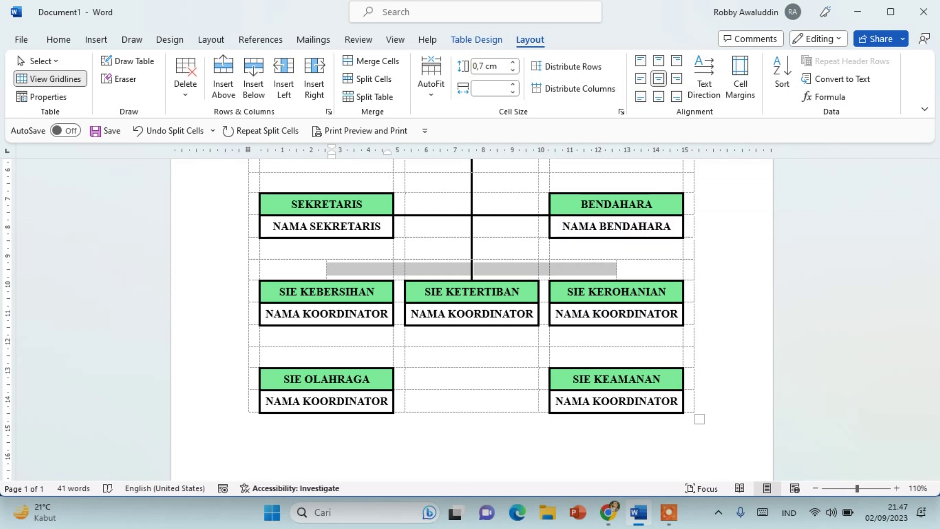
Add a black top border across the selected gap-row cells to form the horizontal connector
left_click(476, 40)
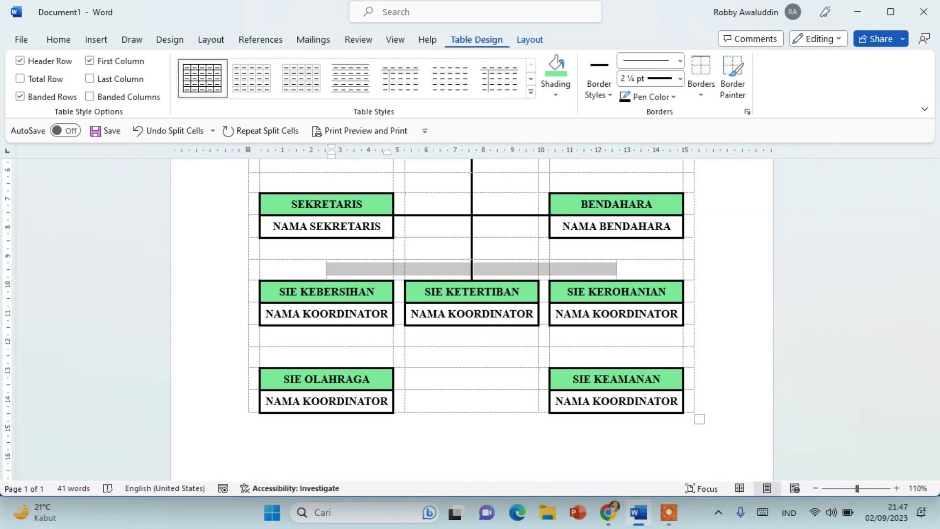
left_click(700, 91)
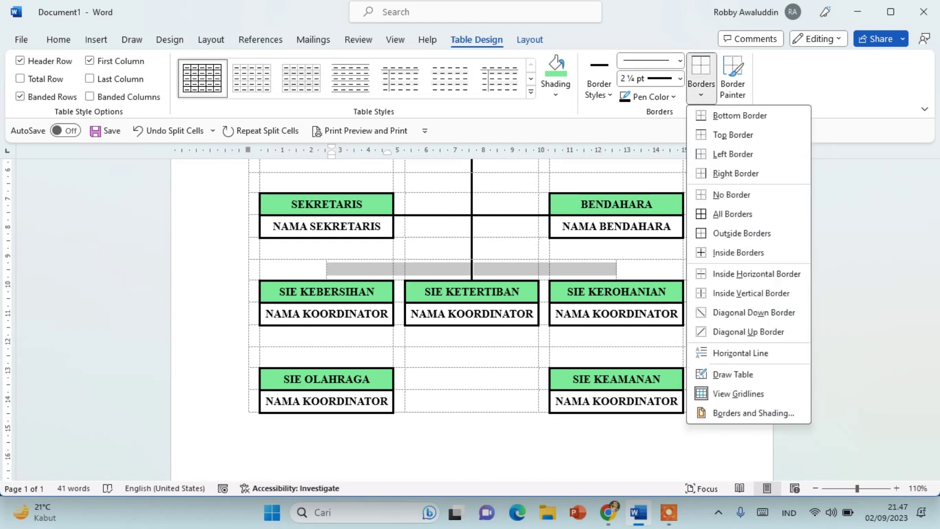
left_click(733, 135)
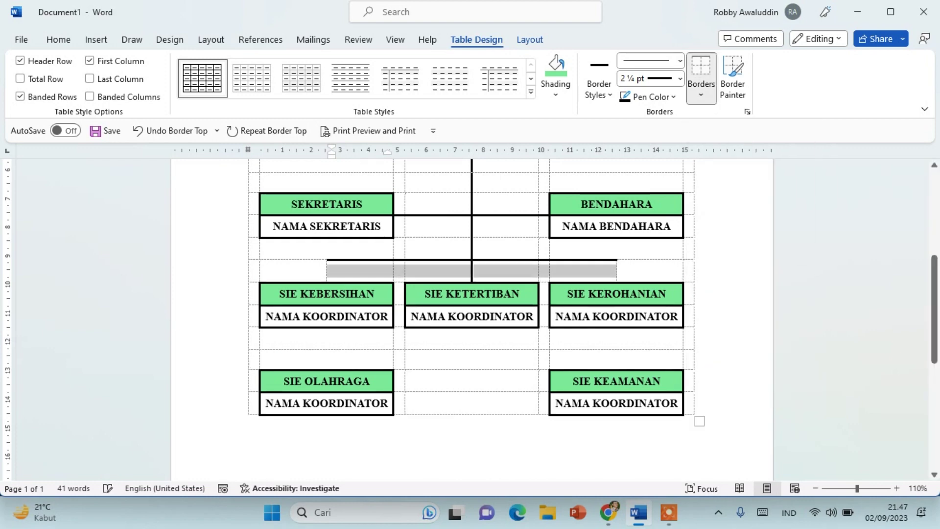
left_click(361, 271)
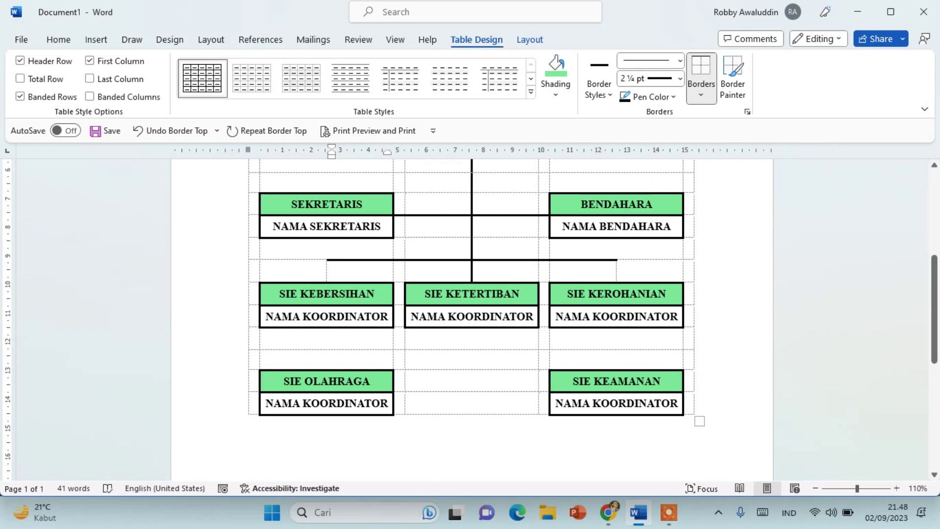
Give the gap cells above SIE KEROHANIAN and SIE KEBERSIHAN right borders as short vertical drops
right_click(583, 270)
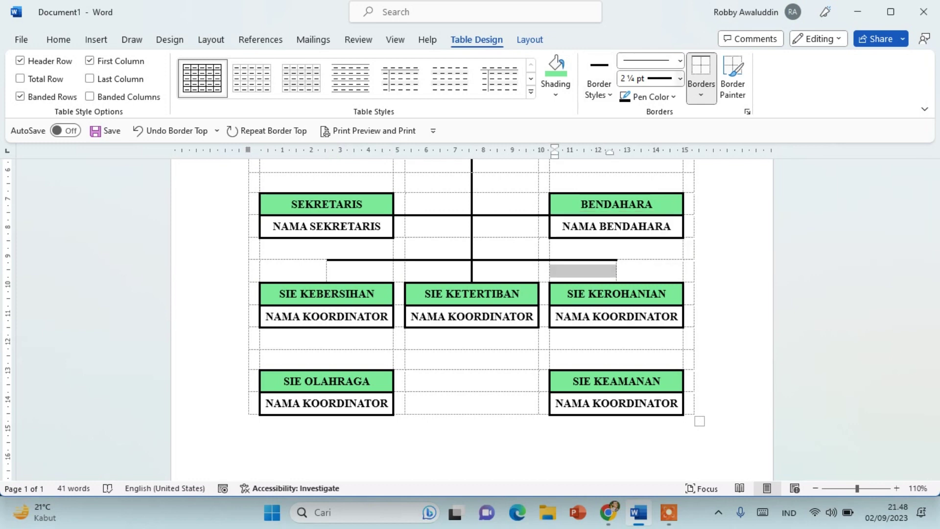
left_click(701, 95)
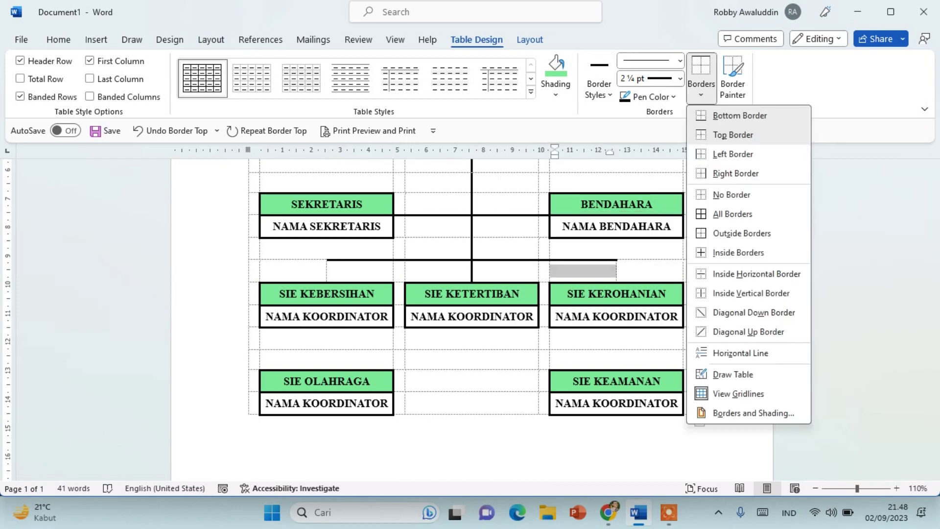
left_click(735, 173)
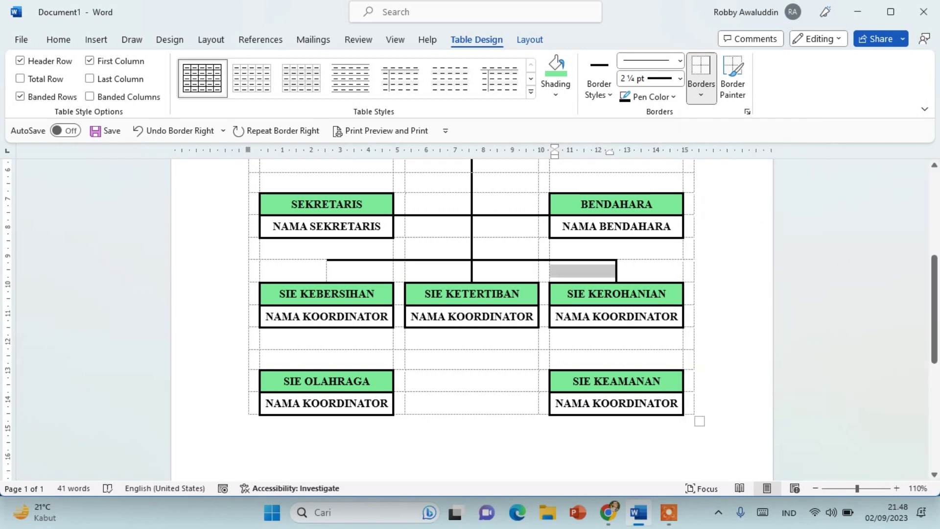
left_click(292, 270)
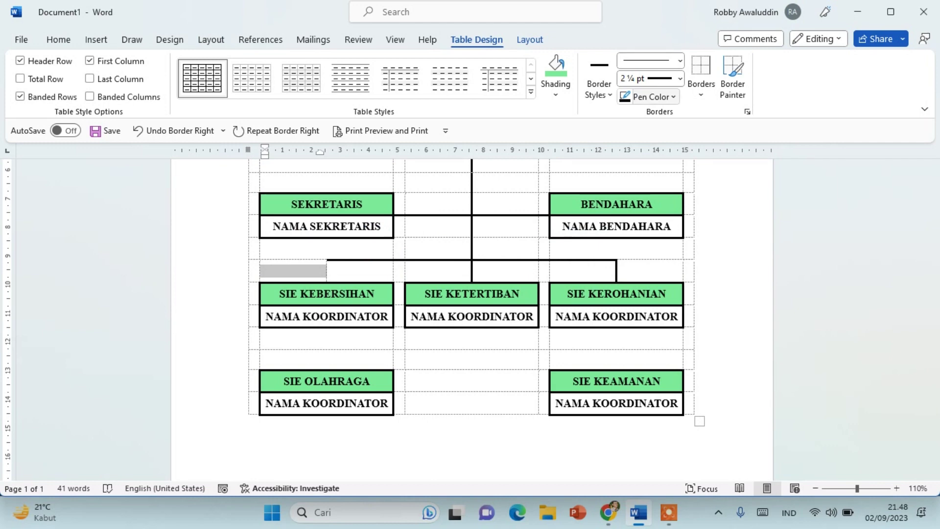
left_click(701, 74)
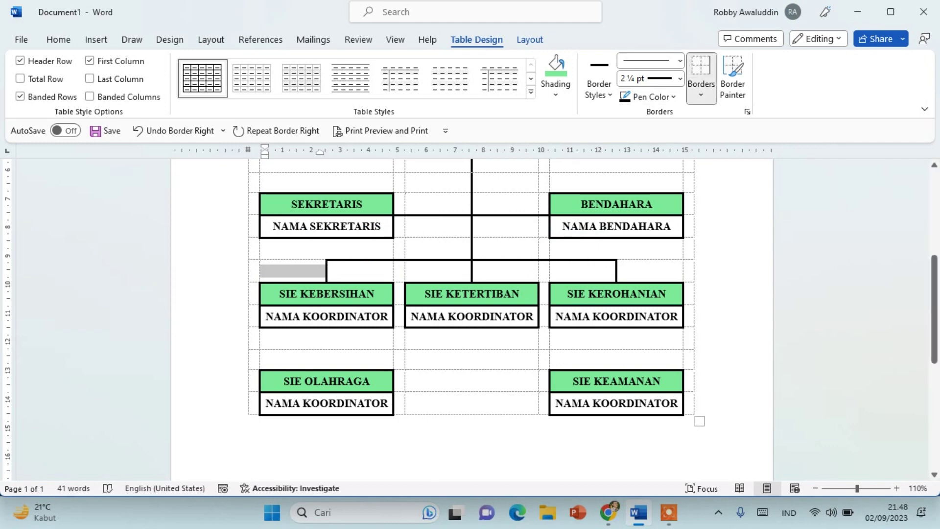
scroll(469, 318, "down", 1)
scroll(360, 235, "down", 1)
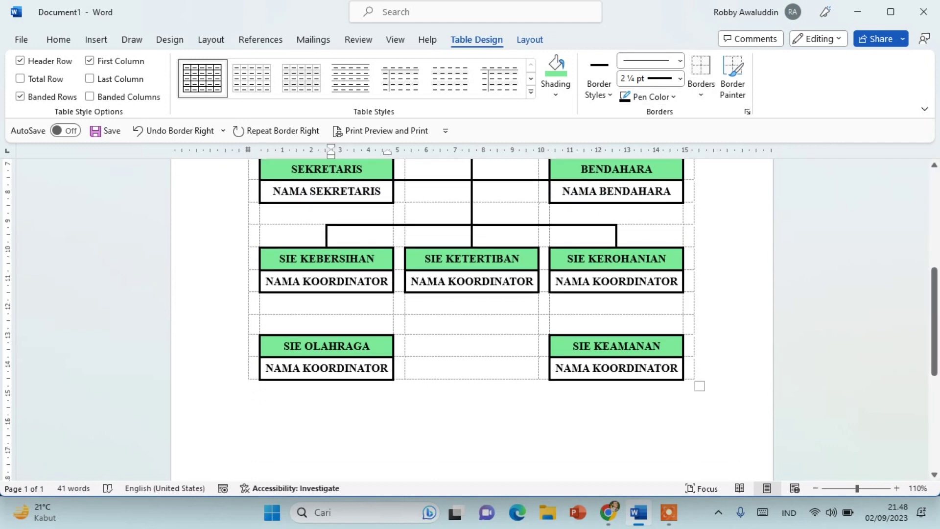
left_click(360, 235)
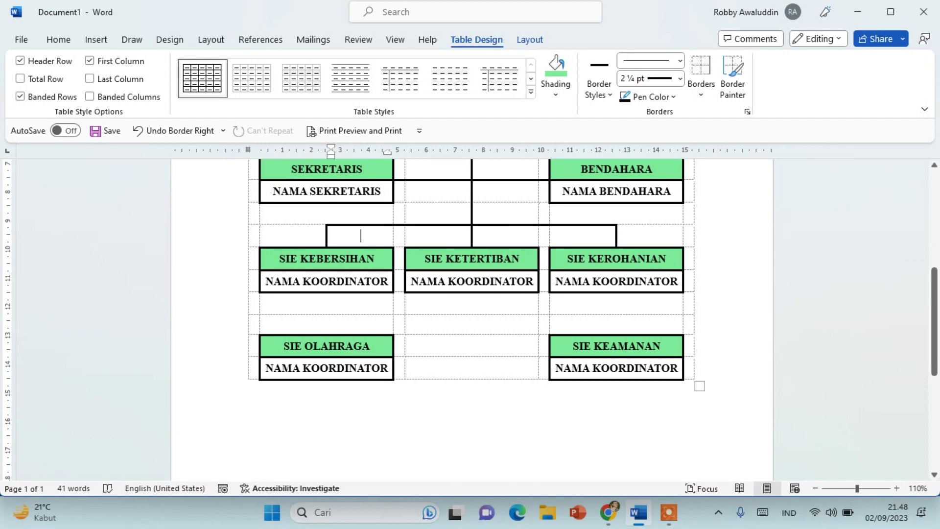
Split the two gap cells under SIE KEBERSIHAN and under SIE KEROHANIAN into two columns each
left_click_drag(328, 303, 327, 323)
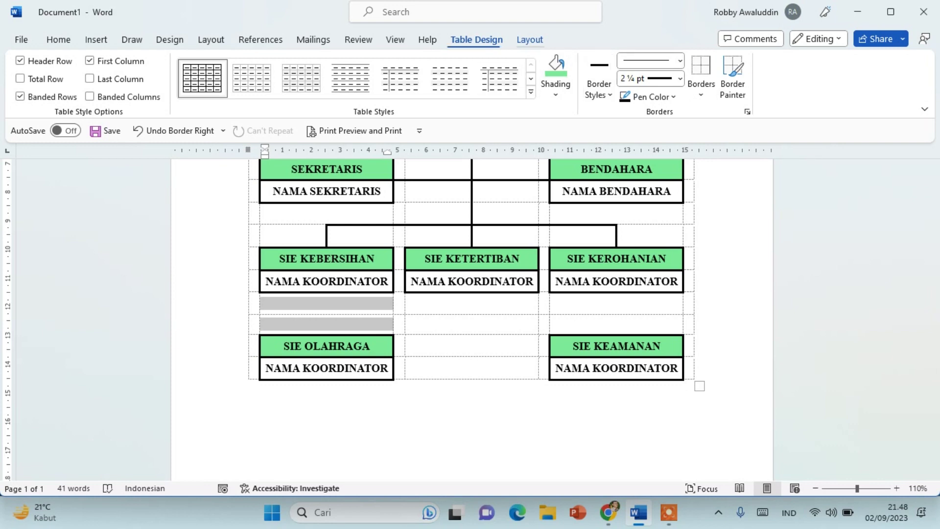
left_click(529, 39)
left_click(368, 79)
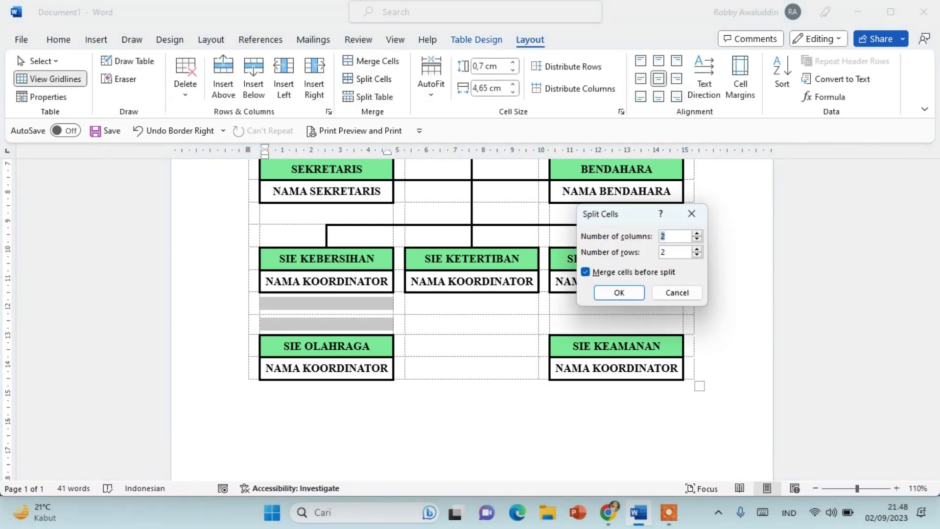
left_click(618, 293)
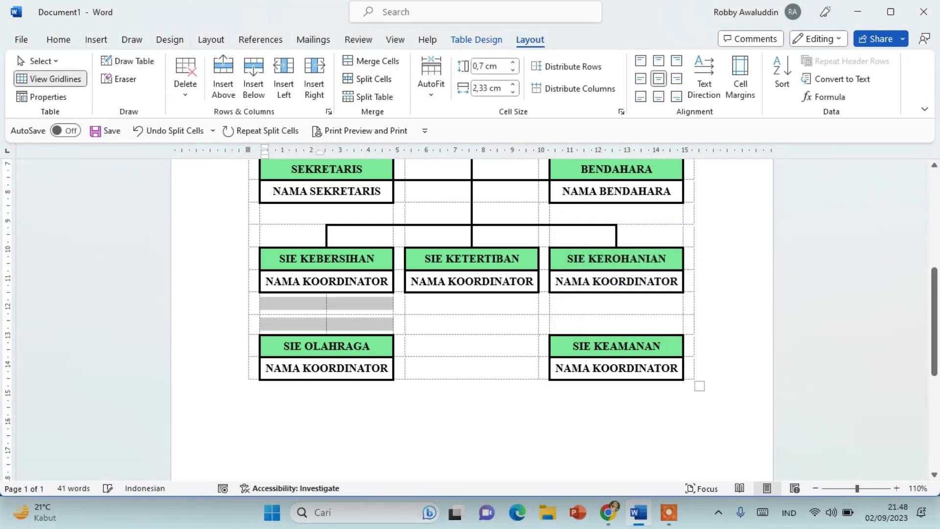
left_click_drag(616, 303, 616, 323)
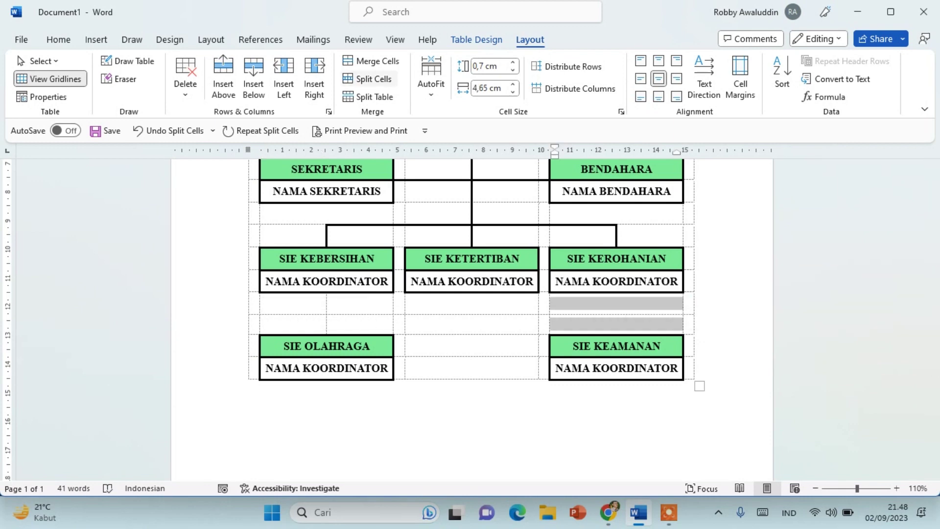
left_click(368, 79)
left_click(618, 292)
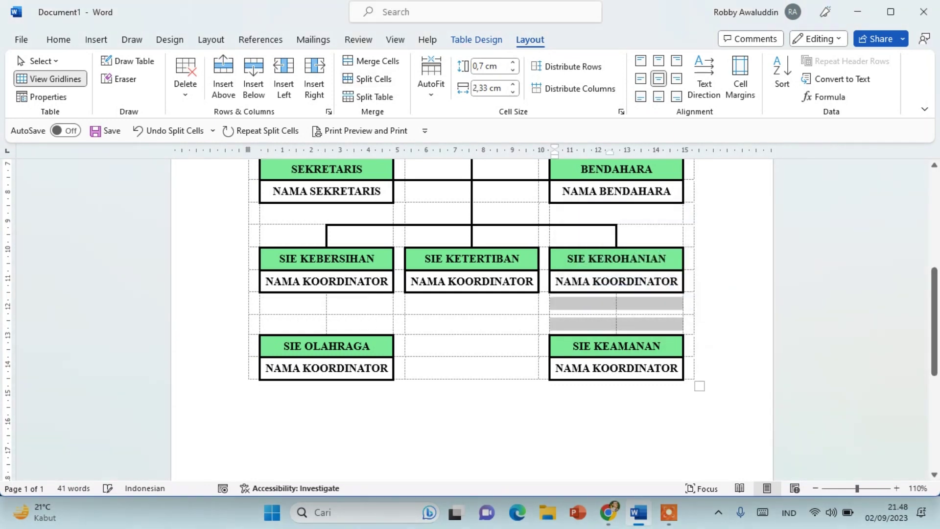
Apply right borders to the left-half gap cells, drawing lines down to SIE KEAMANAN and SIE OLAHRAGA
left_click_drag(583, 303, 617, 346)
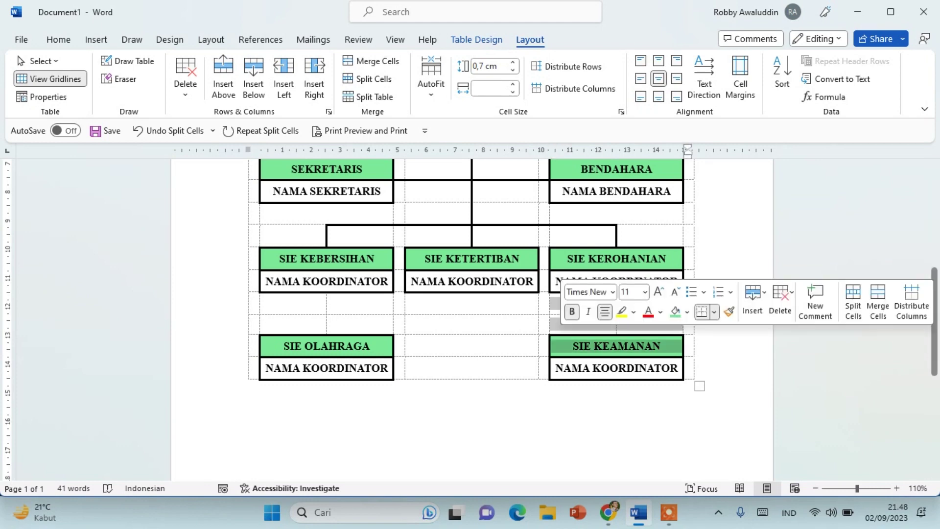
left_click(545, 303)
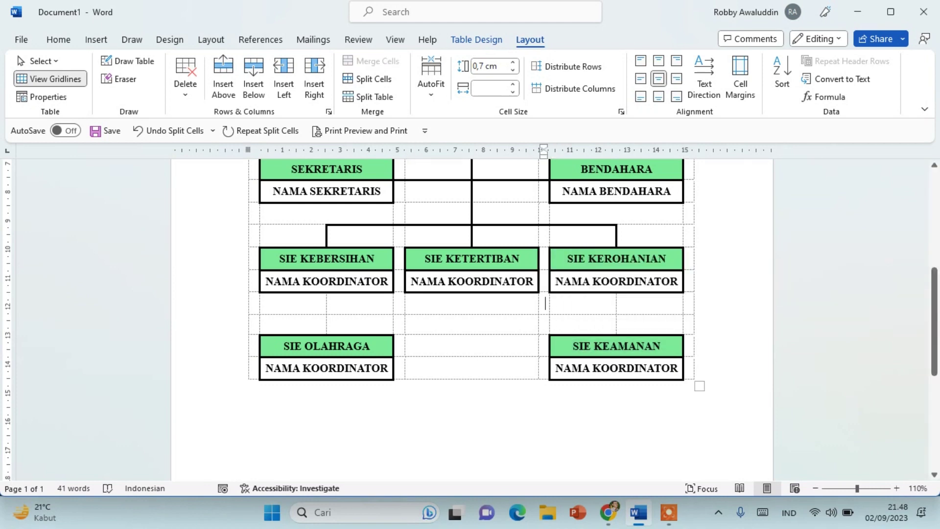
left_click_drag(544, 303, 553, 324)
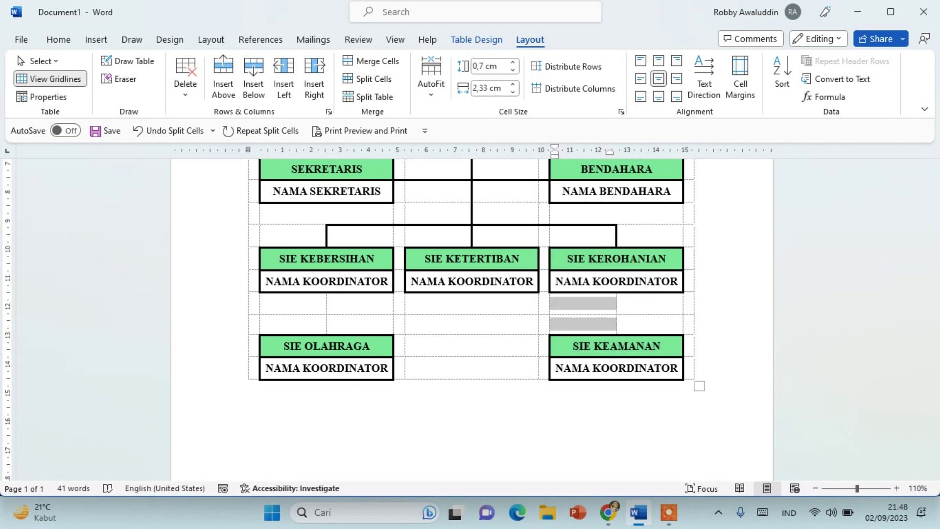
left_click(477, 39)
left_click(700, 93)
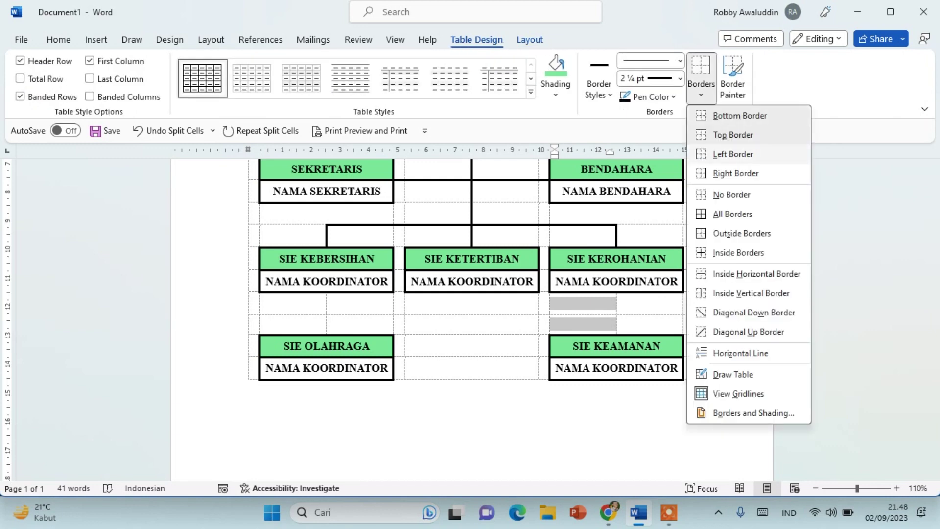
left_click(735, 173)
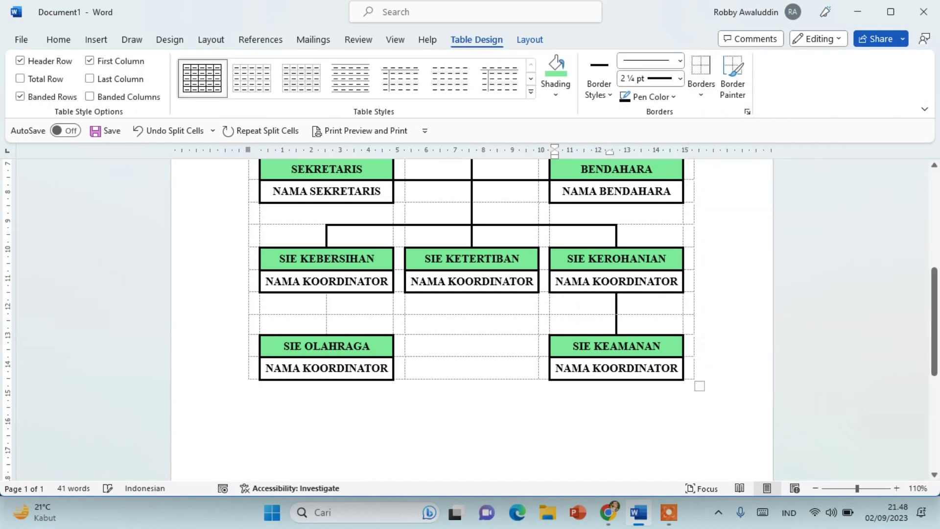
left_click(650, 303)
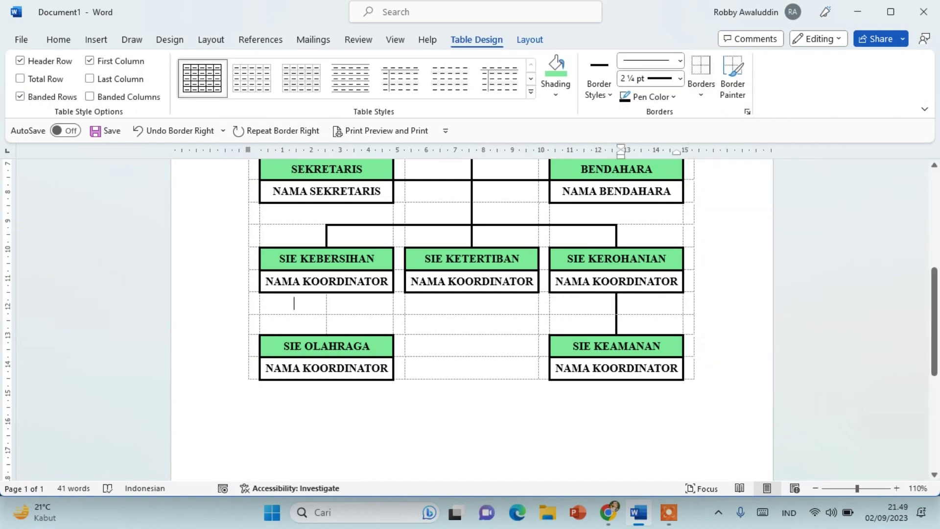
left_click_drag(294, 303, 294, 323)
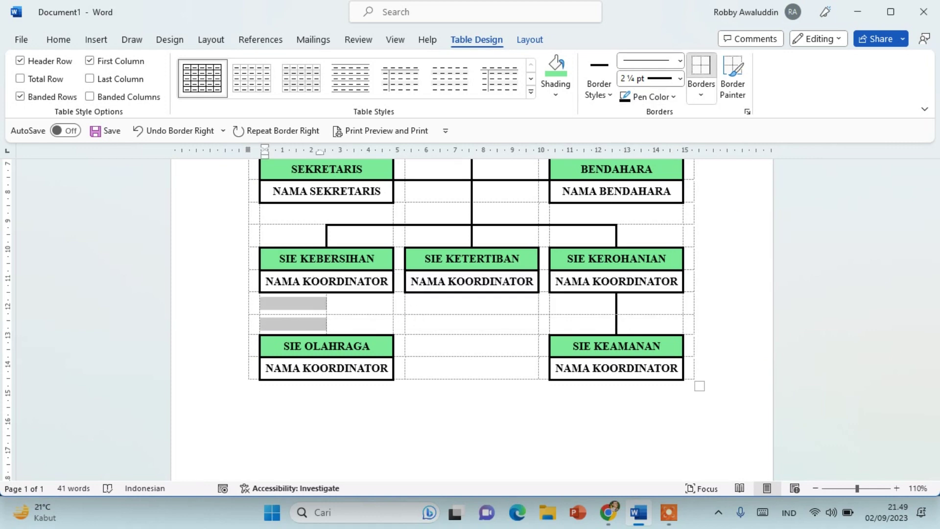
left_click(246, 385)
scroll(472, 319, "up", 2)
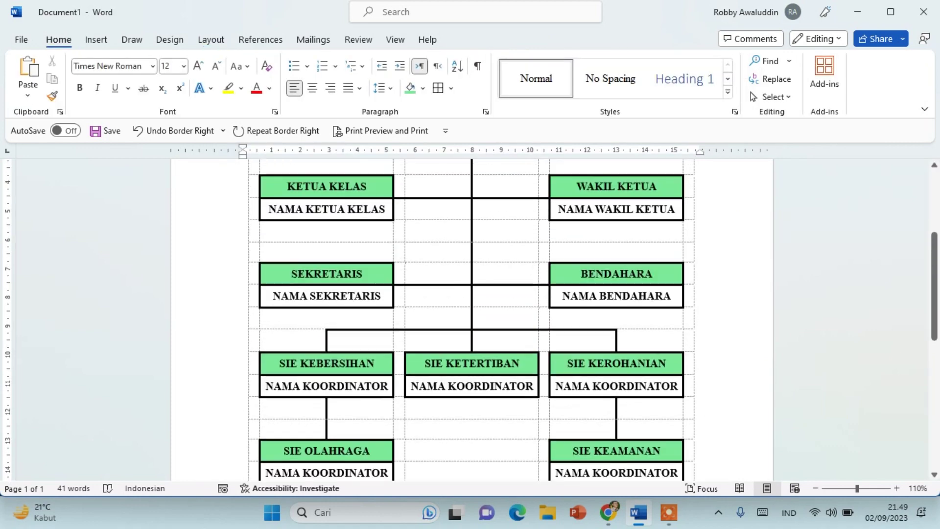
scroll(471, 318, "down", 2)
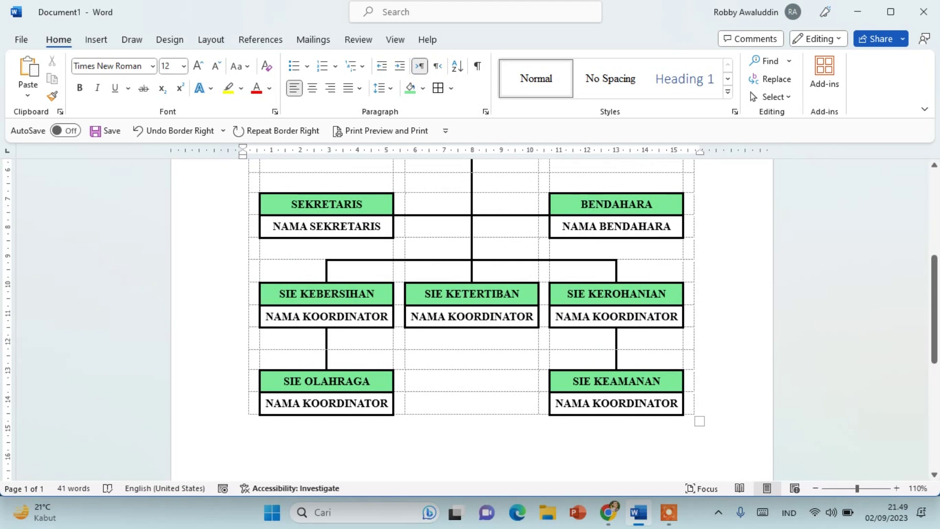
key("ctrl+p")
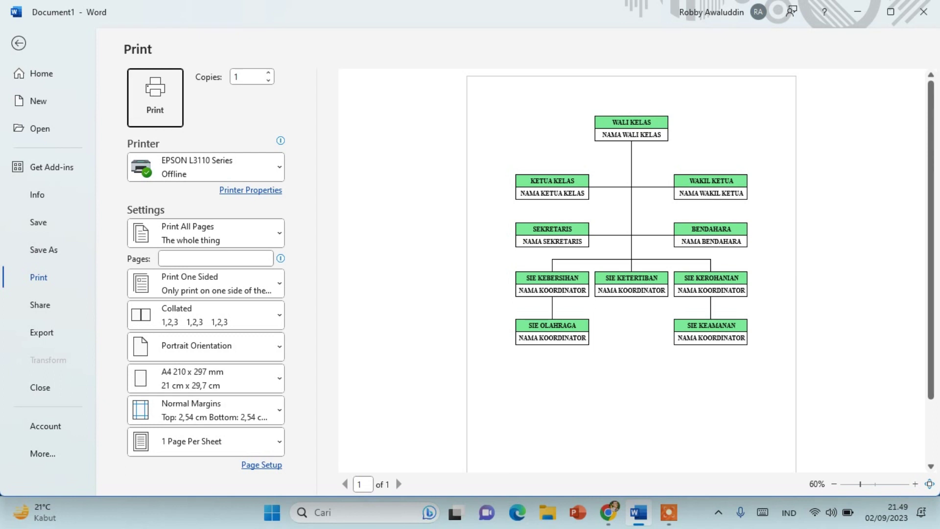
key("Escape")
scroll(470, 318, "up", 1)
scroll(470, 318, "up", 4)
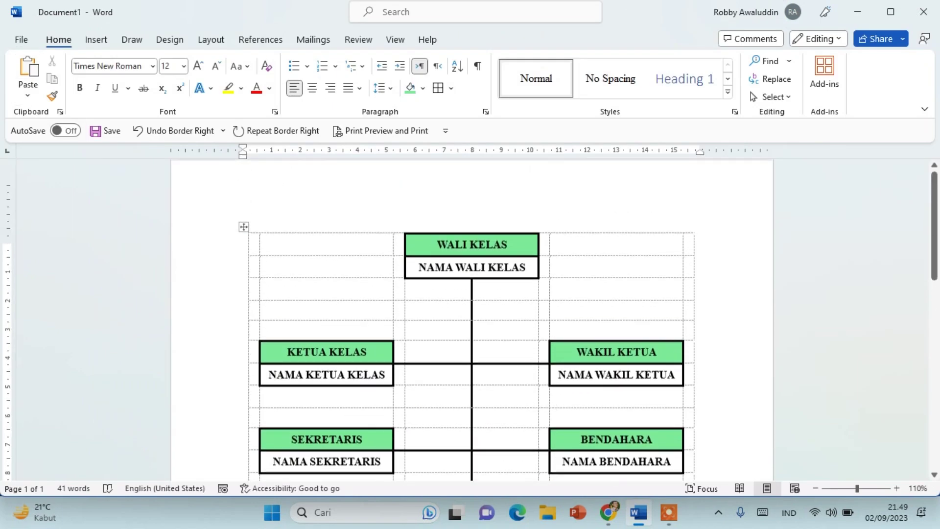